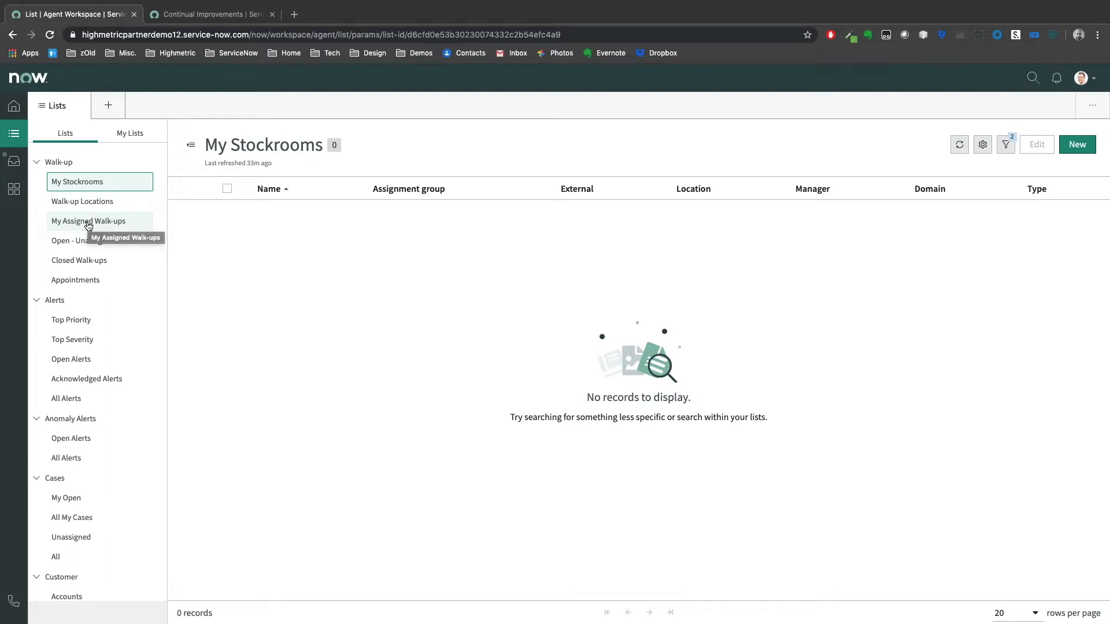
Step: Open Alert0010022, the CMDB-group disk space alert on Lnx1835, from the All Alerts list
click(74, 399)
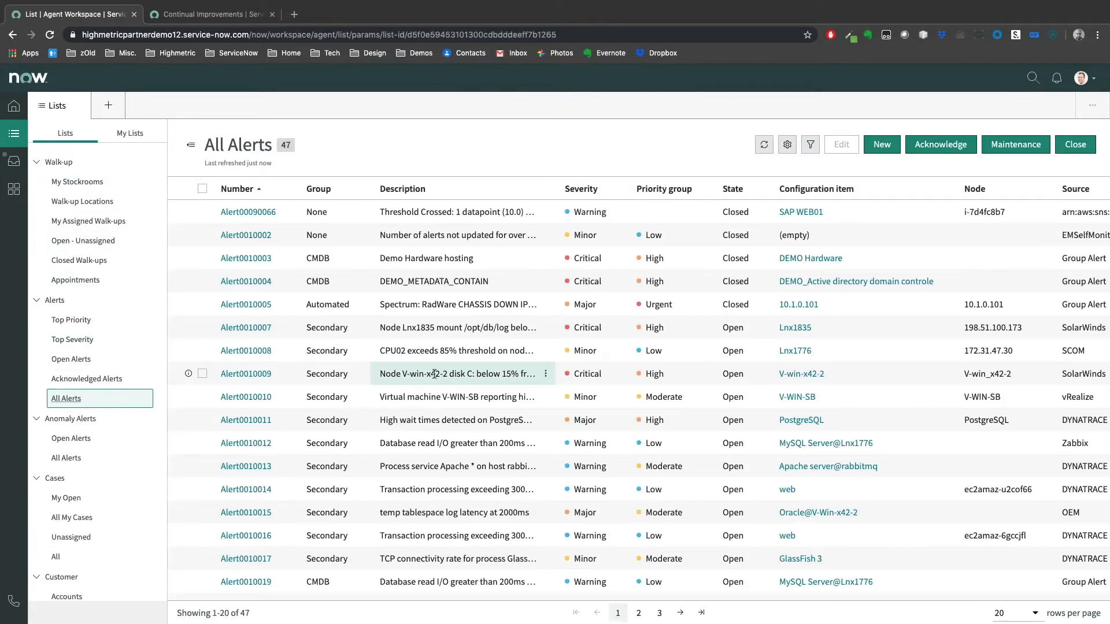
scroll(434, 374, down, 2)
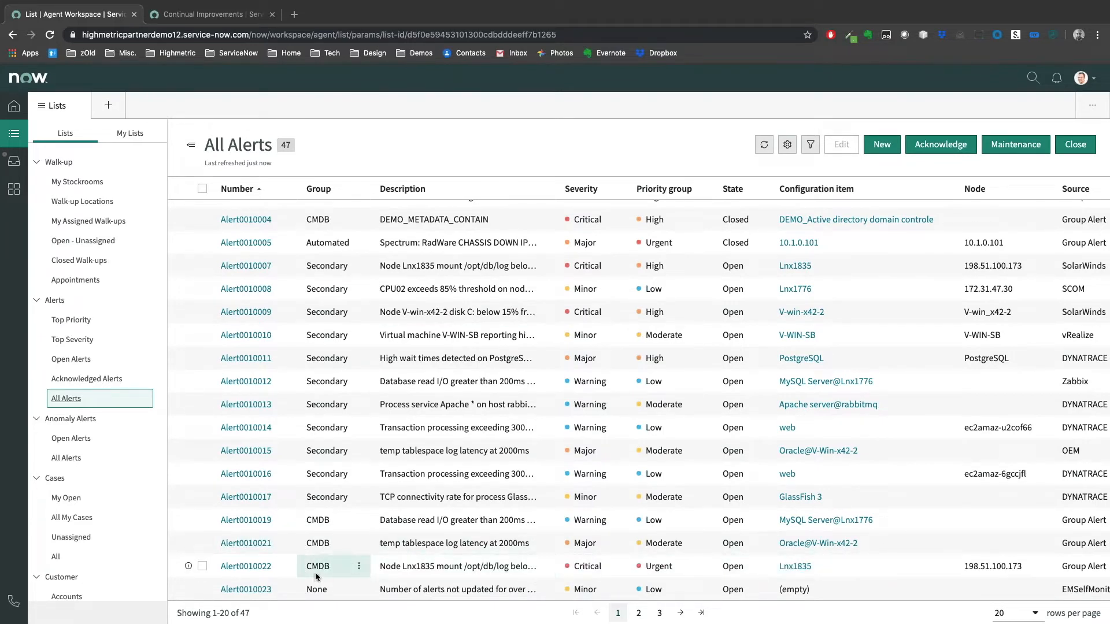
click(256, 568)
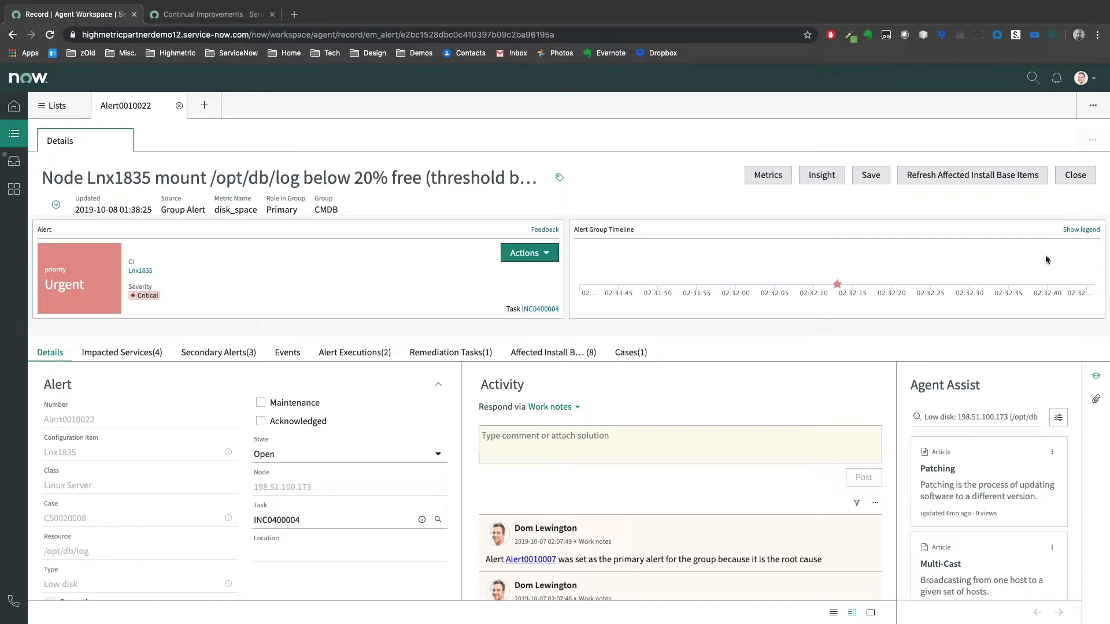
Step: Check the Alert Group Timeline legend, and inspect the Dependency View of the alert's configuration item before returning to the alert
click(1081, 229)
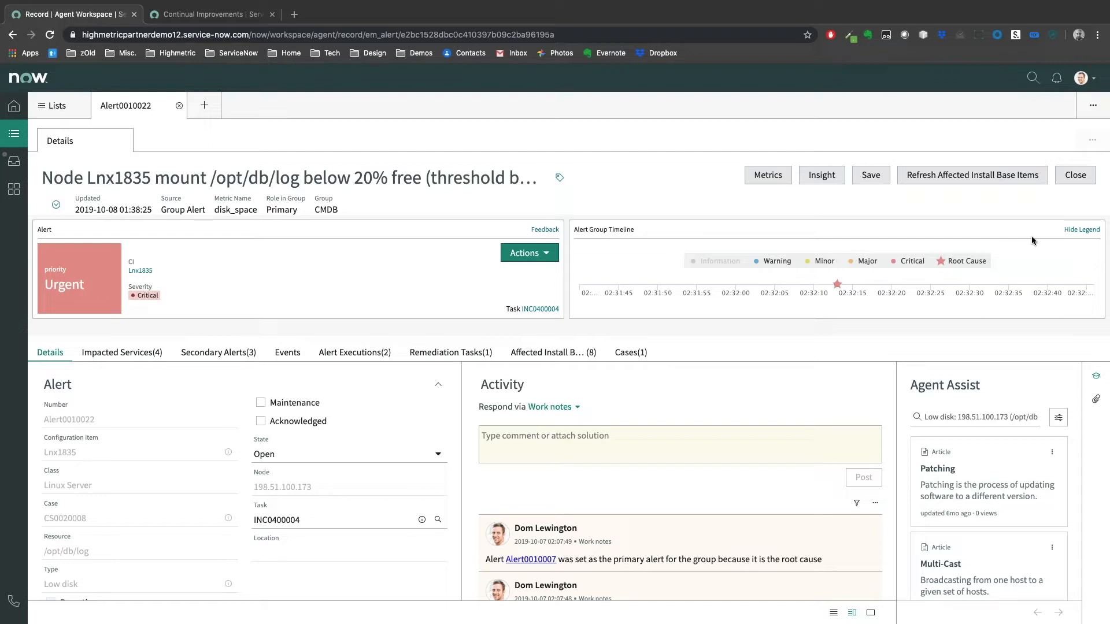
click(1080, 230)
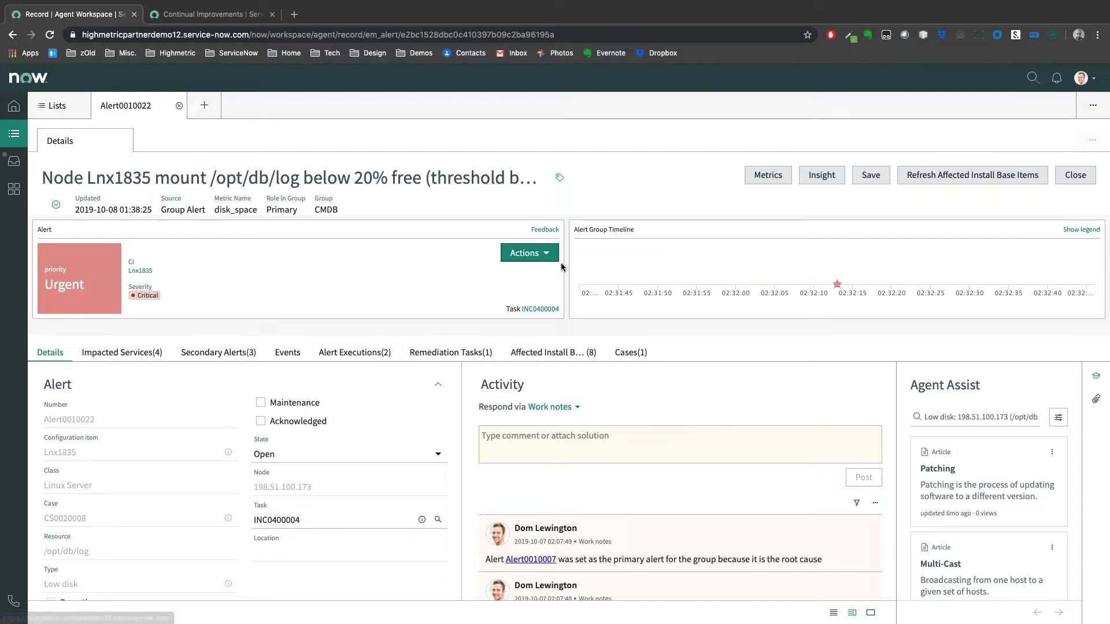
click(553, 257)
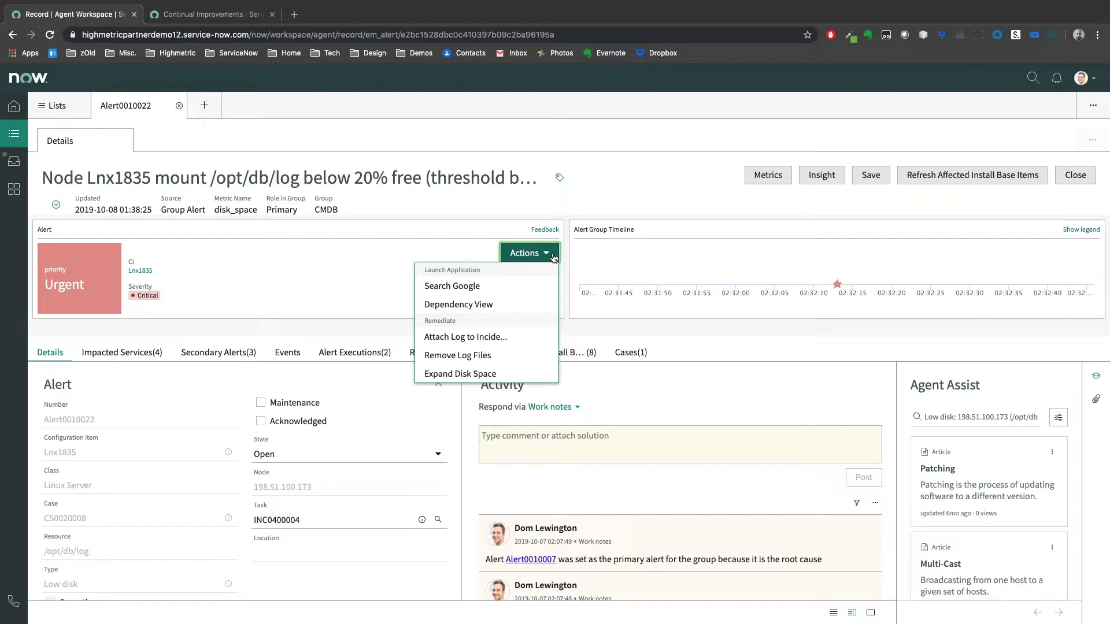
click(488, 304)
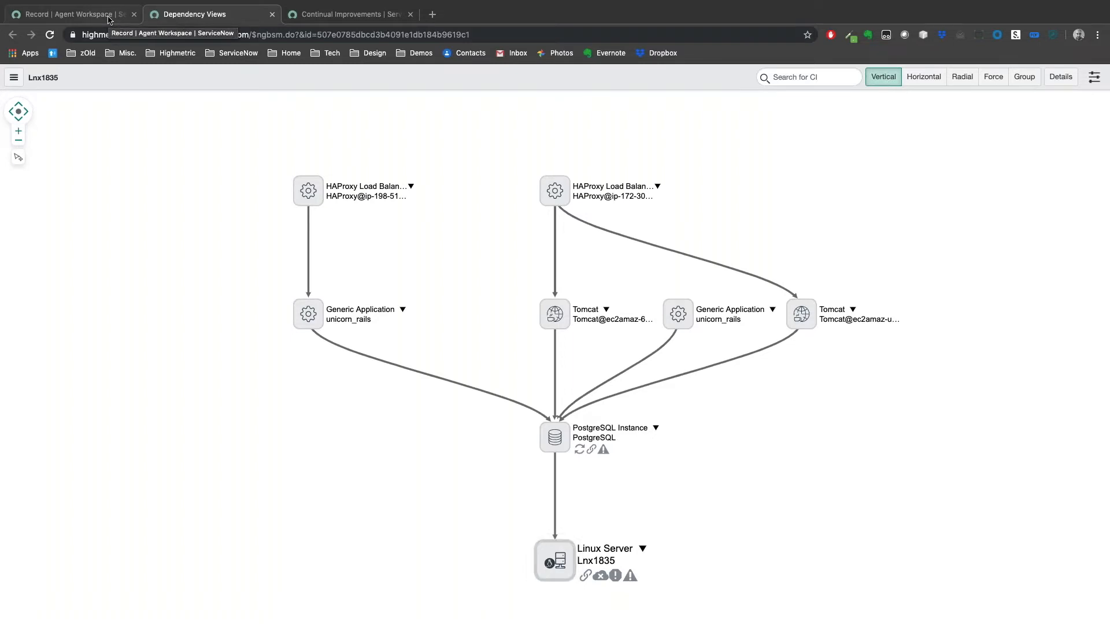
click(108, 17)
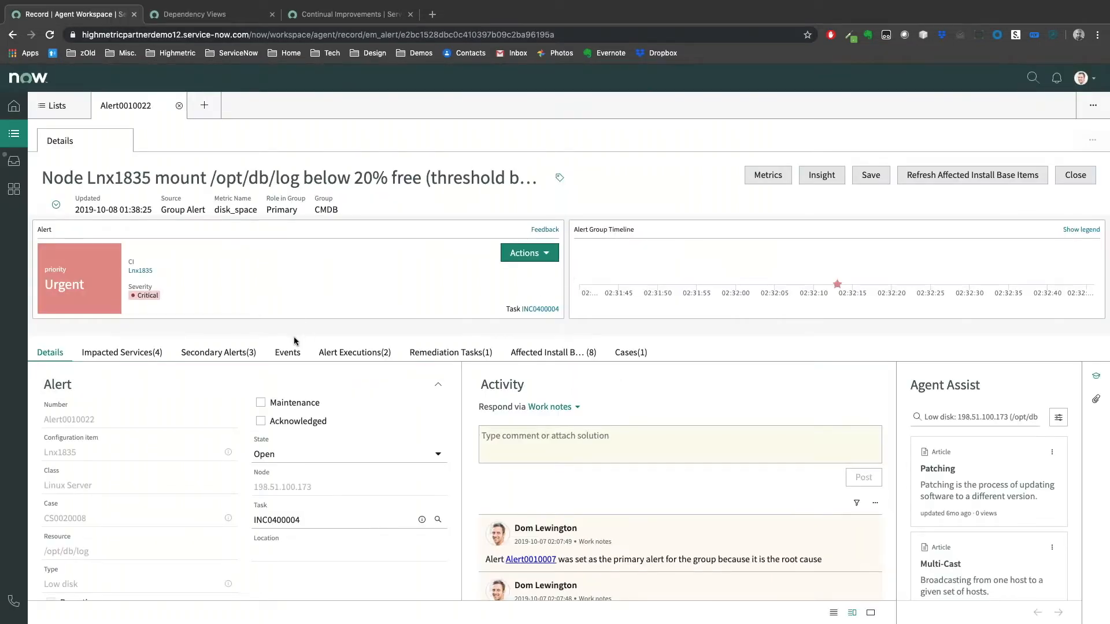
Step: Review the alert's Impacted Services, Affected Install Base Items and Alert Executions records
click(149, 354)
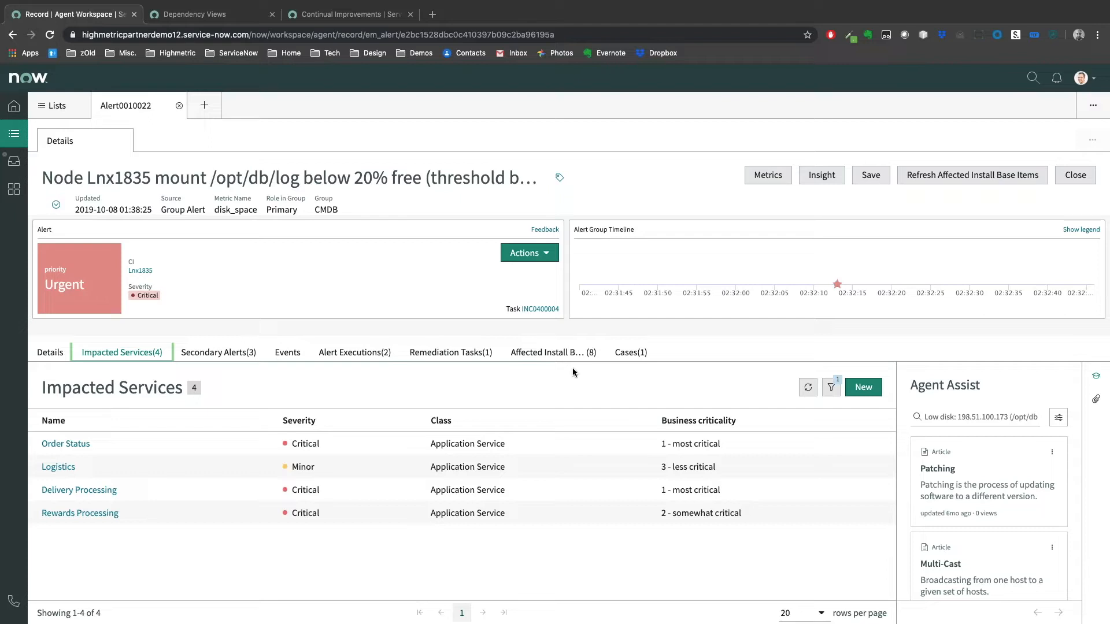
click(541, 359)
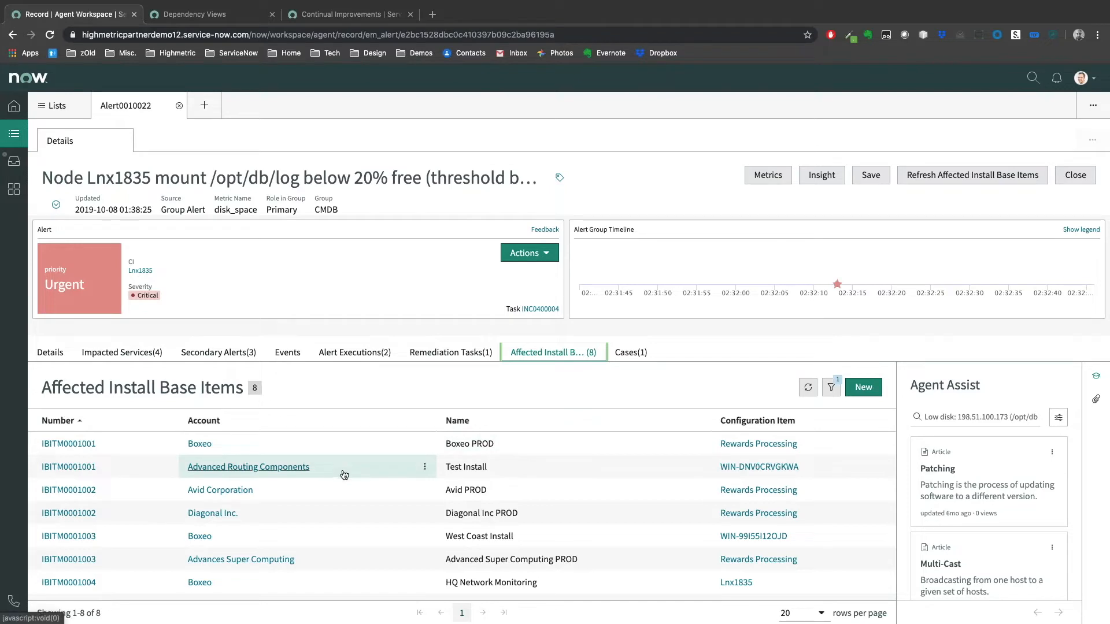
scroll(347, 470, down, 1)
scroll(347, 471, up, 1)
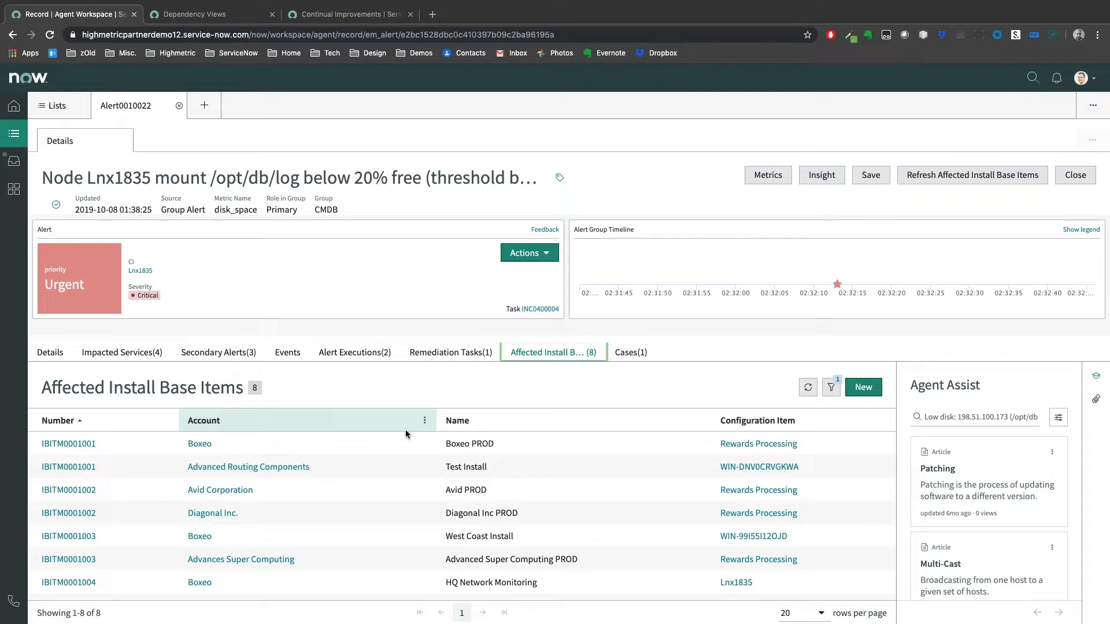
click(376, 357)
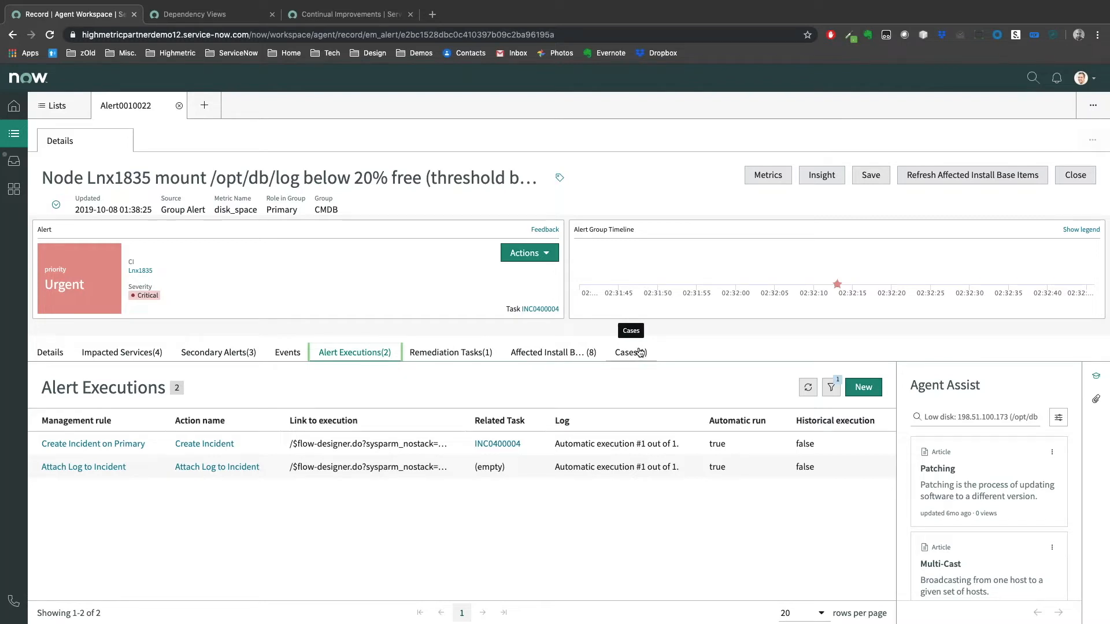
Step: Refresh the affected install base items and save the alert, reloading the page to end on its related cases
click(941, 180)
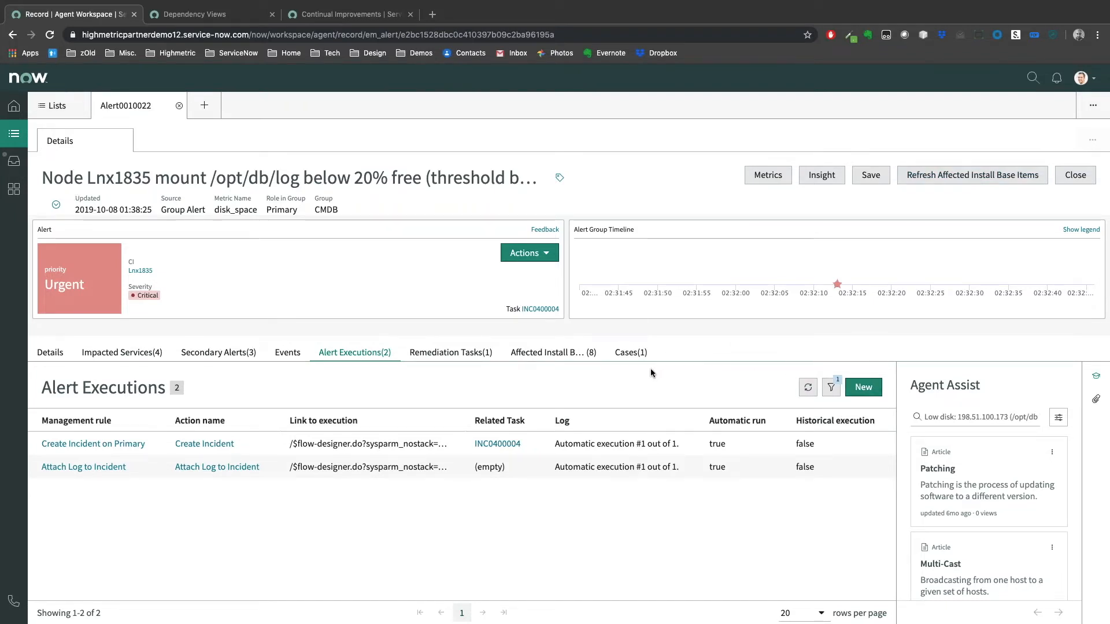
click(637, 357)
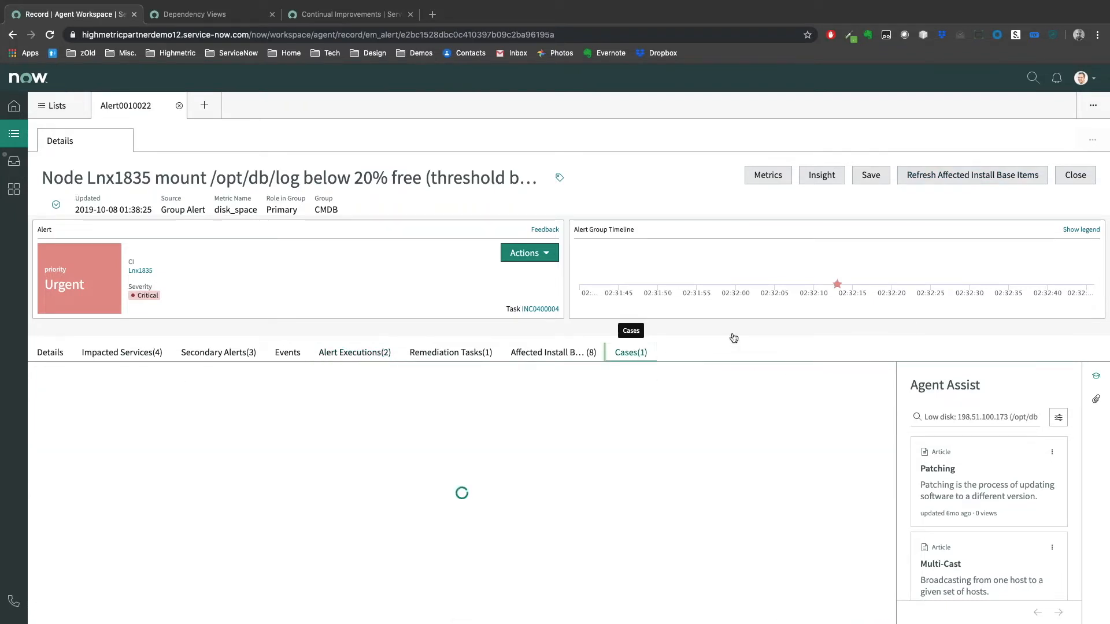
click(871, 175)
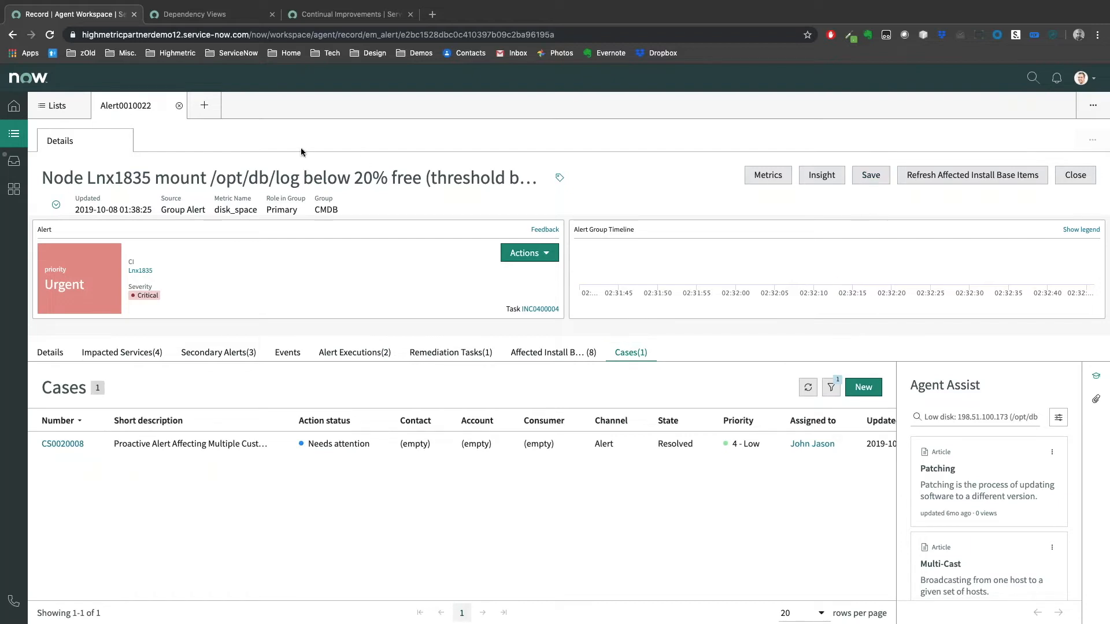
click(49, 35)
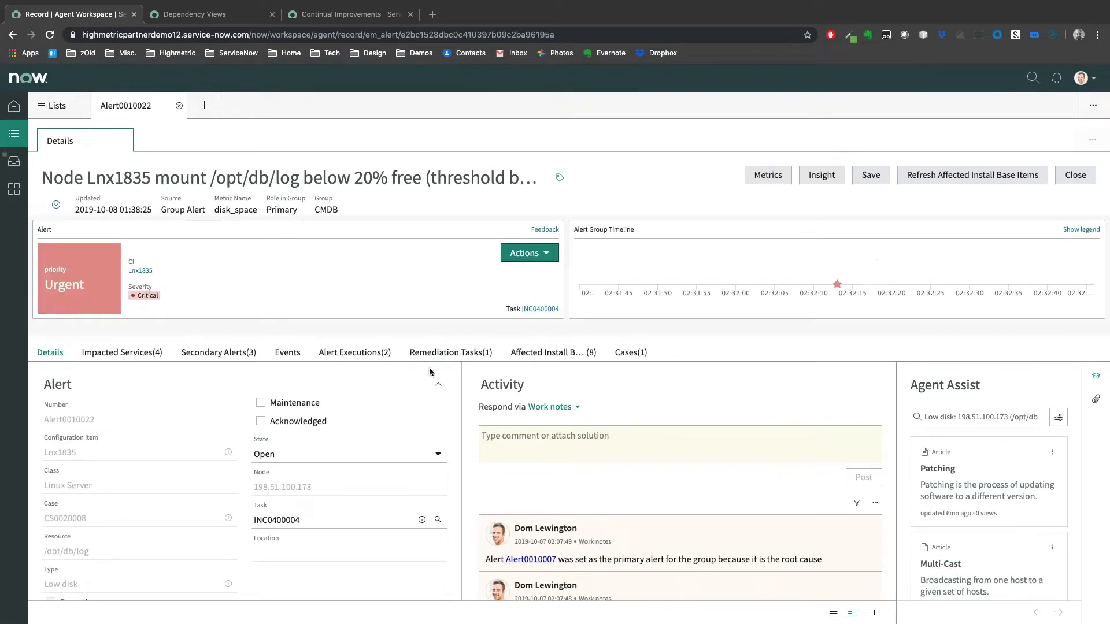
click(630, 353)
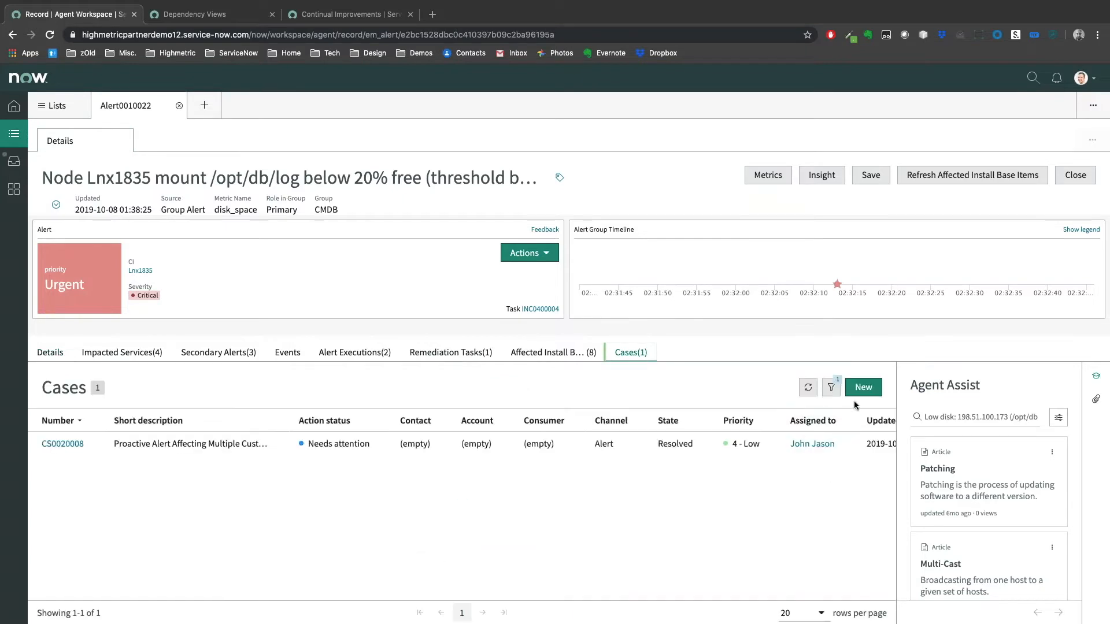
Step: Create and save a new case from the alert with the short description "Multi customer Affecting"
click(861, 387)
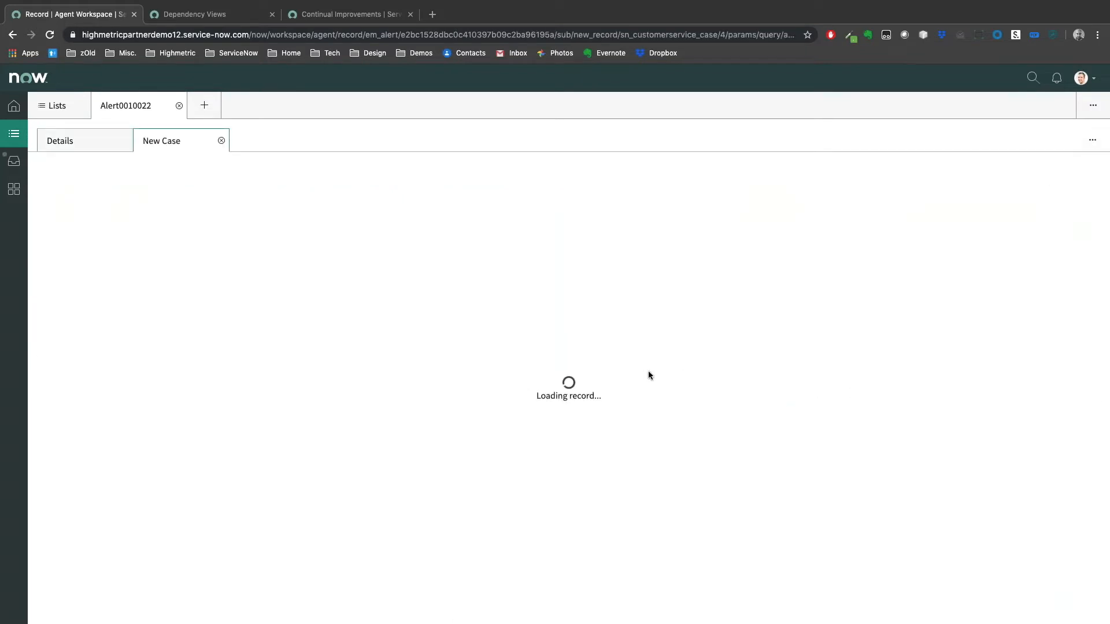
click(216, 271)
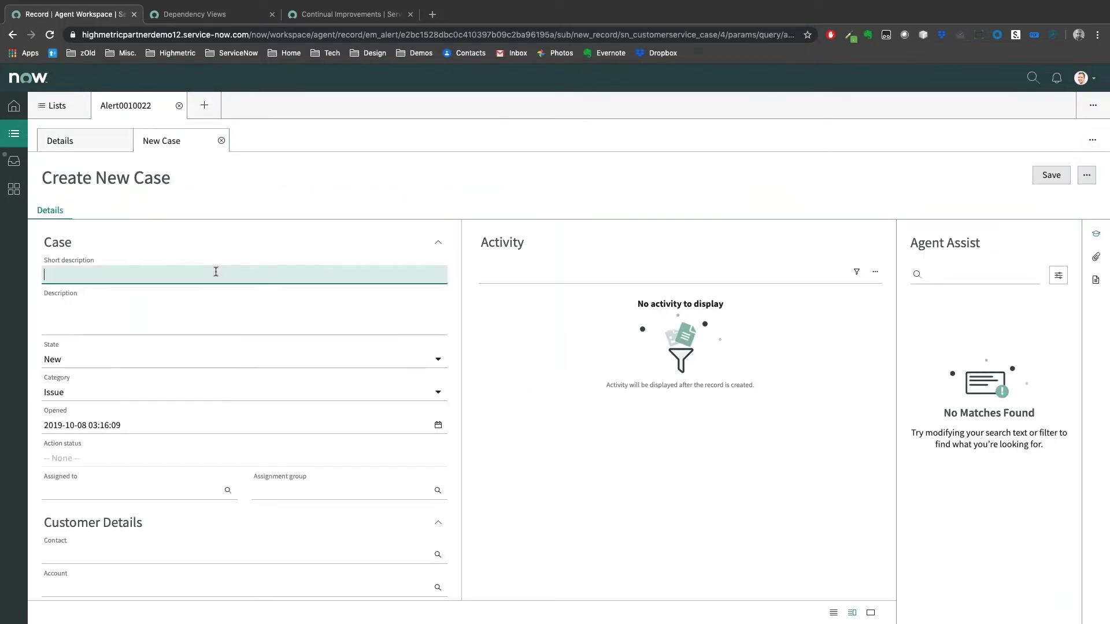
text(Multi customer Affecting)
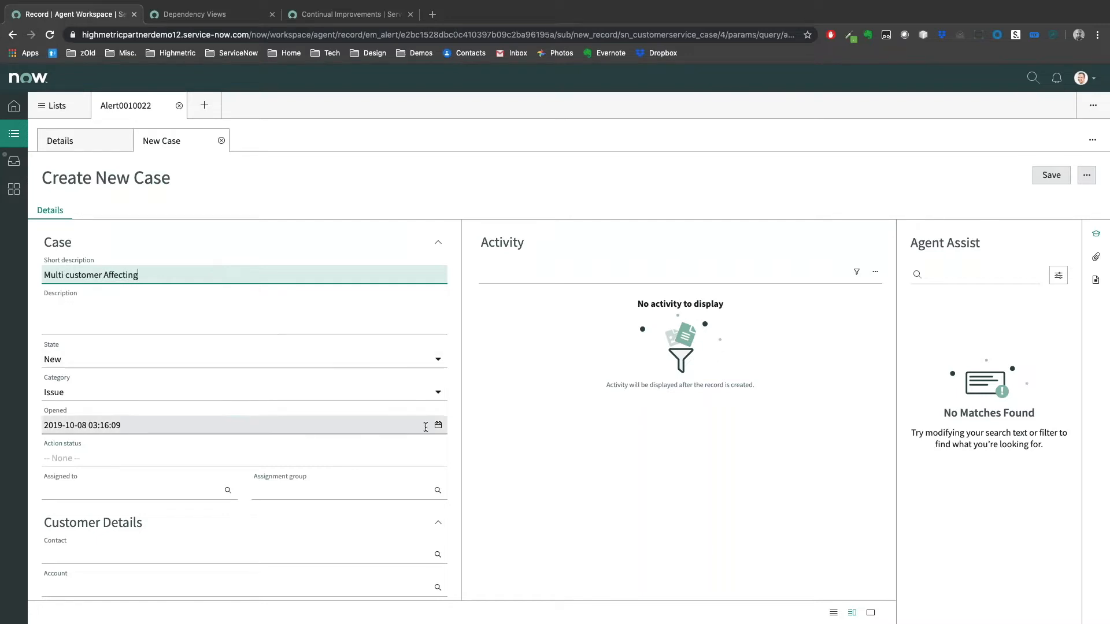
scroll(155, 491, down, 2)
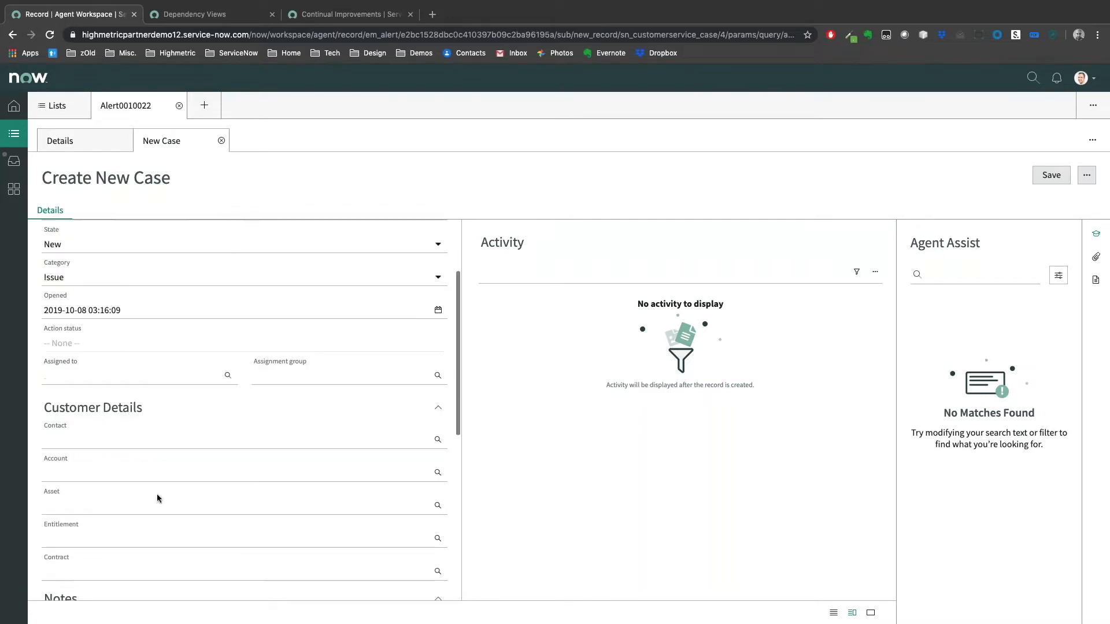
scroll(156, 499, down, 5)
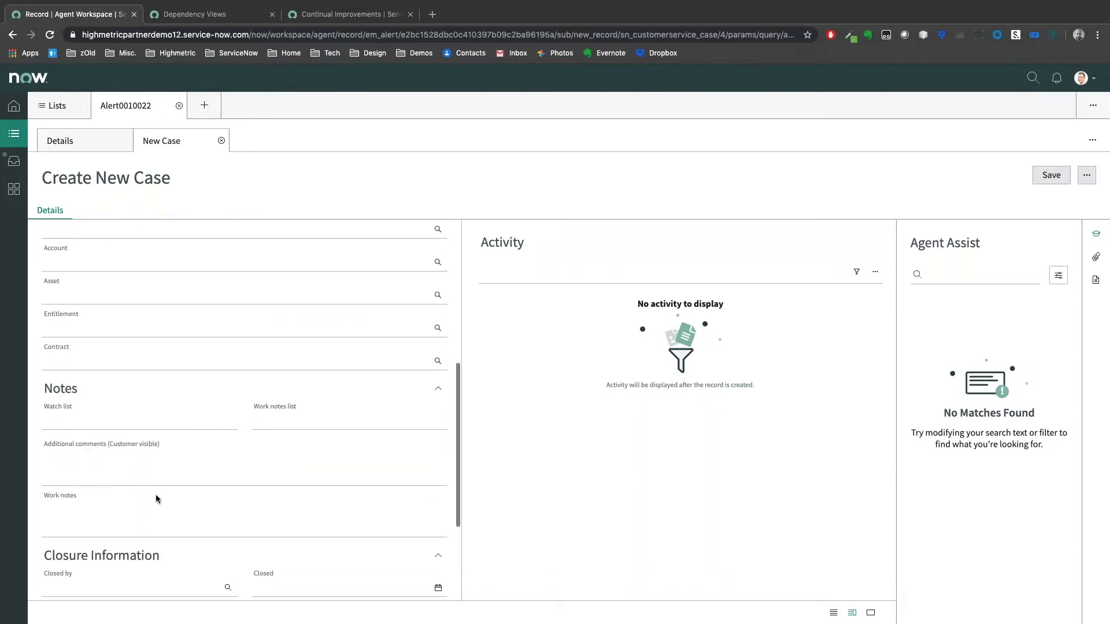
scroll(156, 499, down, 1)
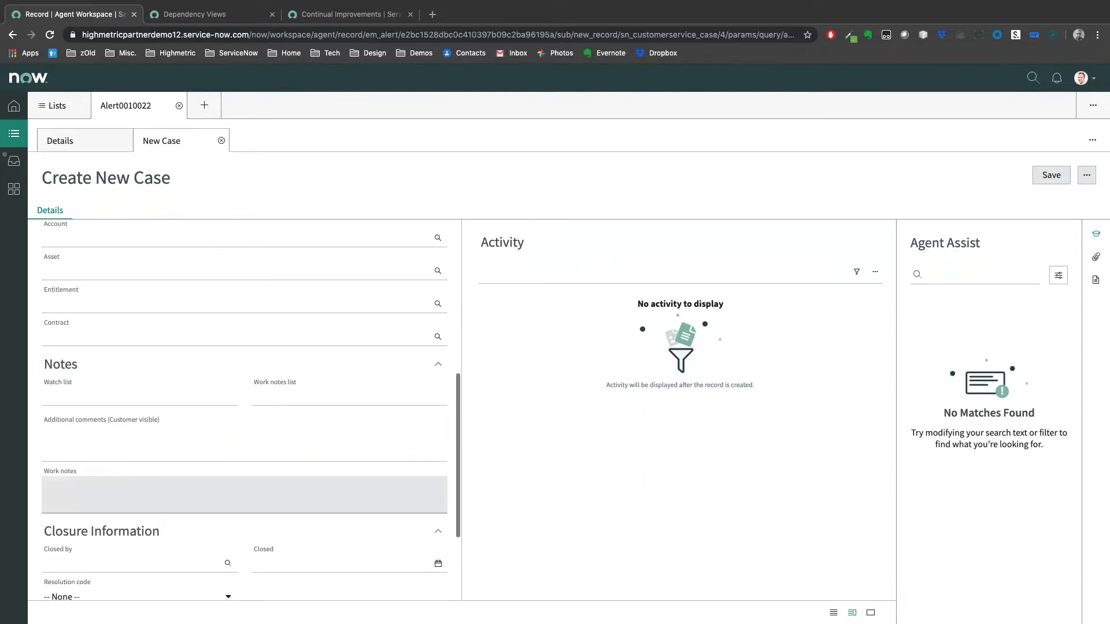
click(1052, 182)
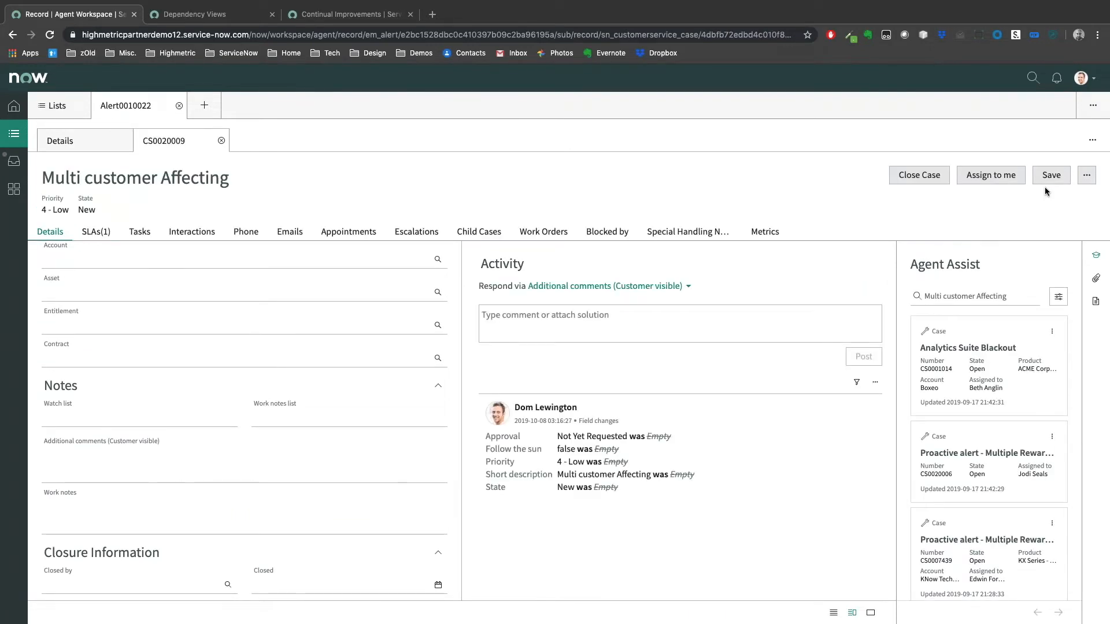
Step: Return to the alert's details and refresh its related Cases list
scroll(1003, 362, down, 3)
scroll(1003, 362, up, 3)
click(99, 151)
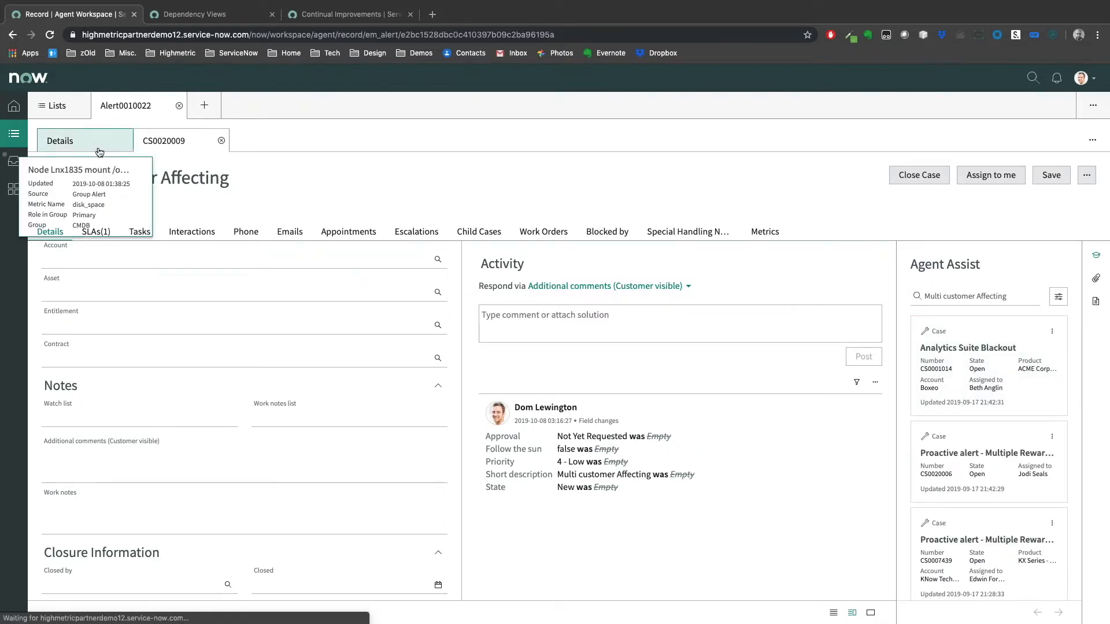
click(807, 389)
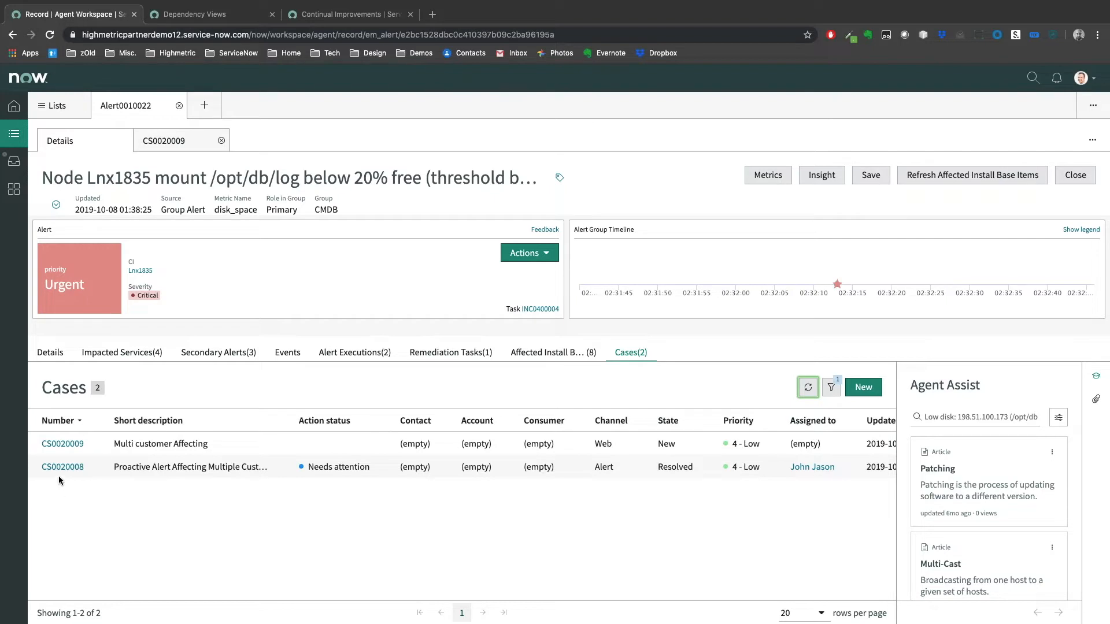
Step: Open the "Multi customer Affecting" case from the Cases list and assign it to yourself
click(64, 444)
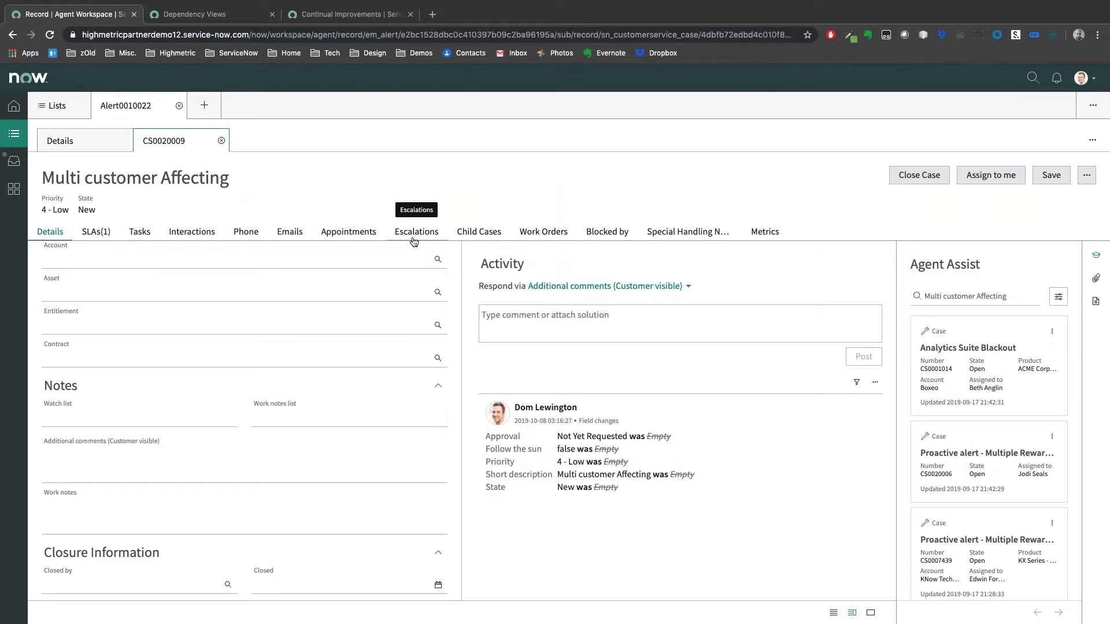
scroll(292, 320, down, 3)
click(1045, 179)
click(991, 181)
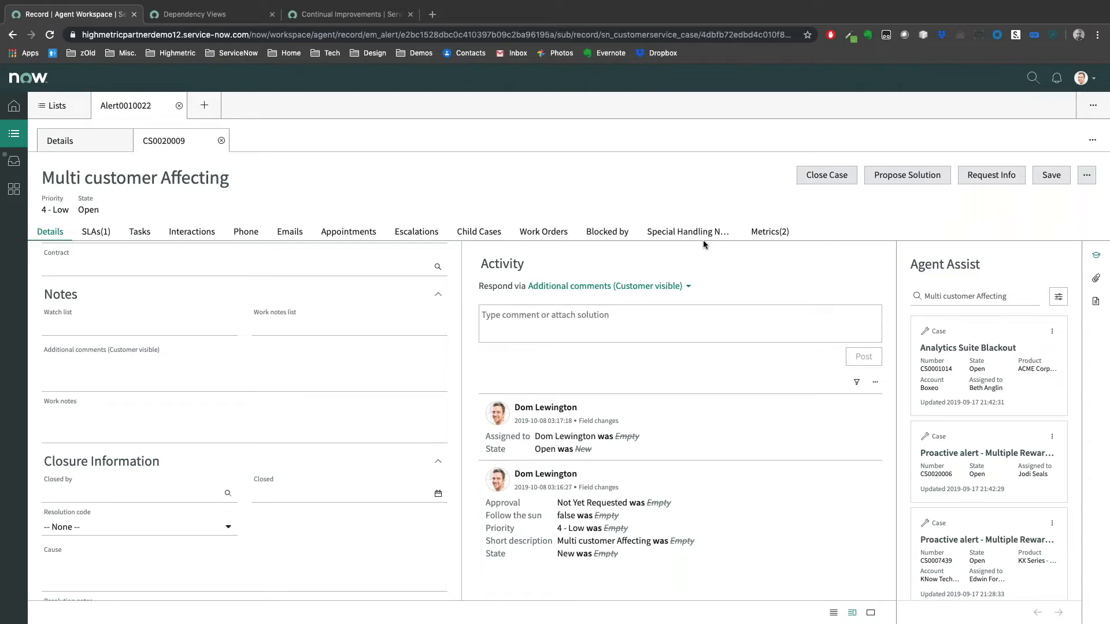
Step: Open the "Proactive Alert Affecting Multiple Customers" case from the alert and view its Social Logs
click(72, 149)
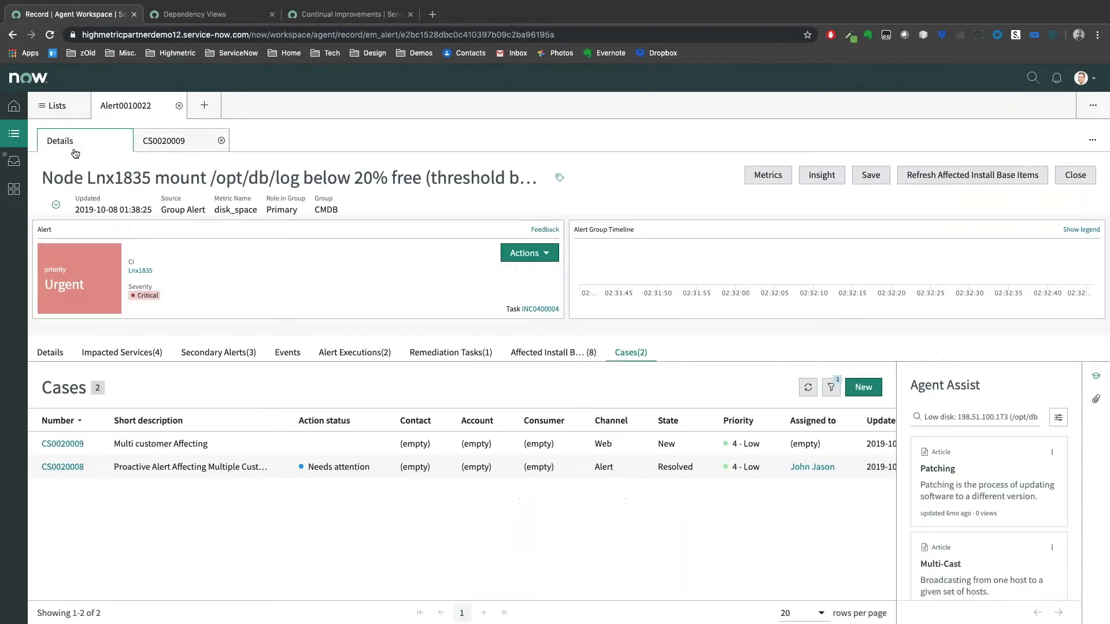
click(66, 469)
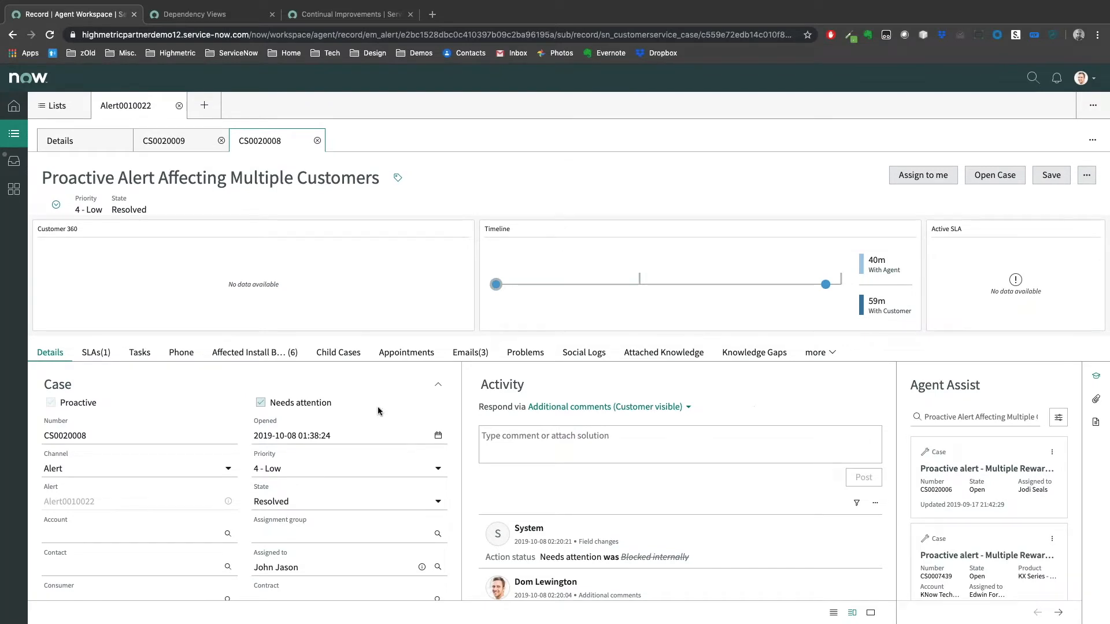
click(567, 359)
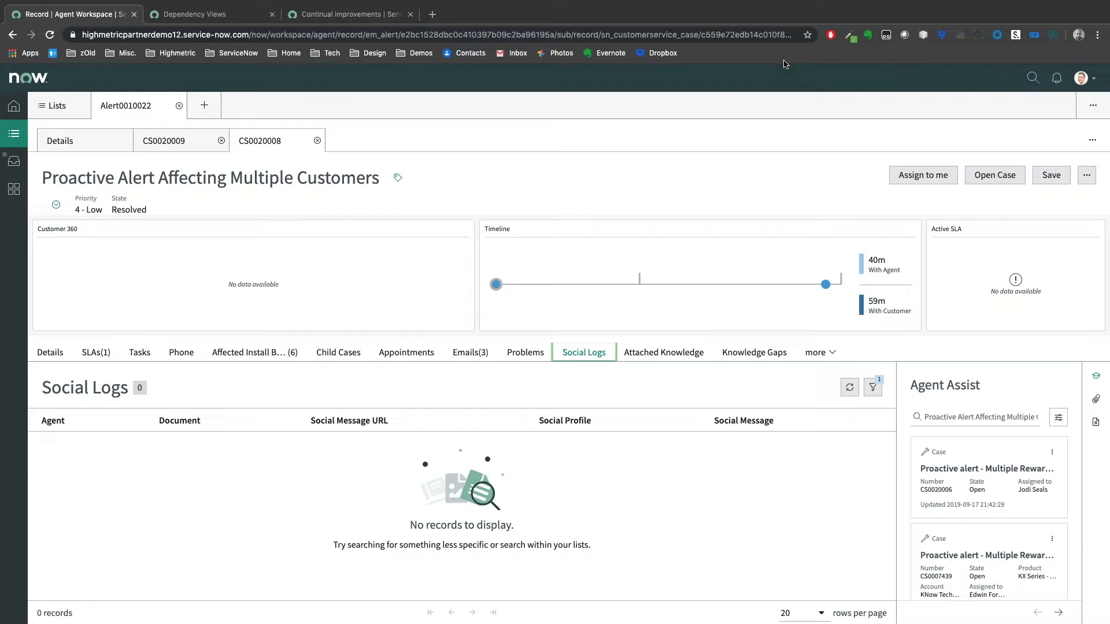
key(ctrl+Left)
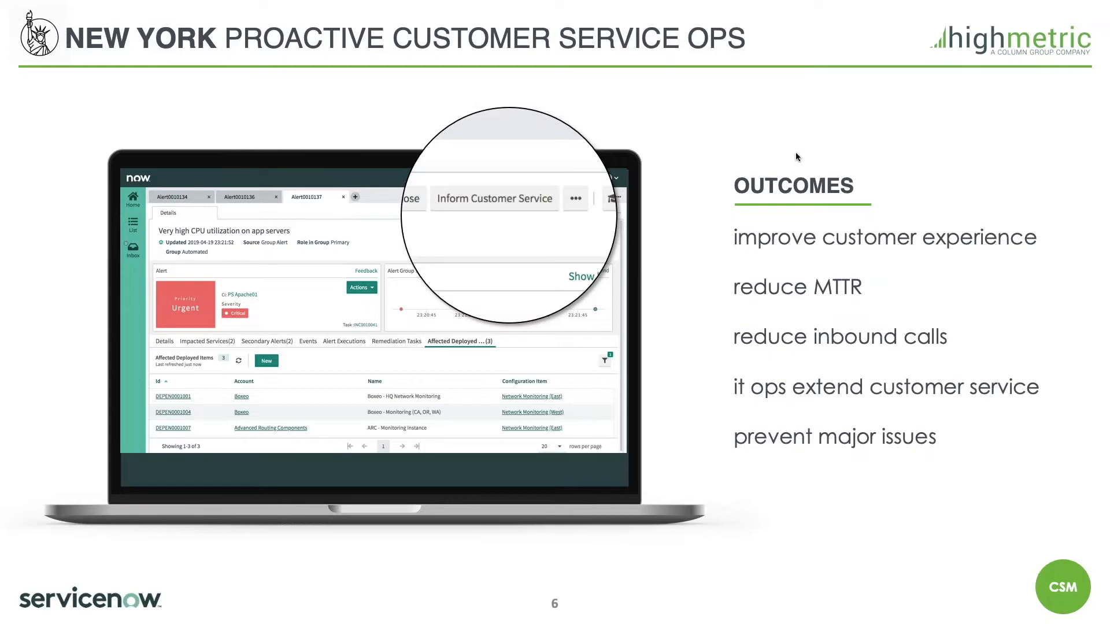
key(Right)
key(Right)
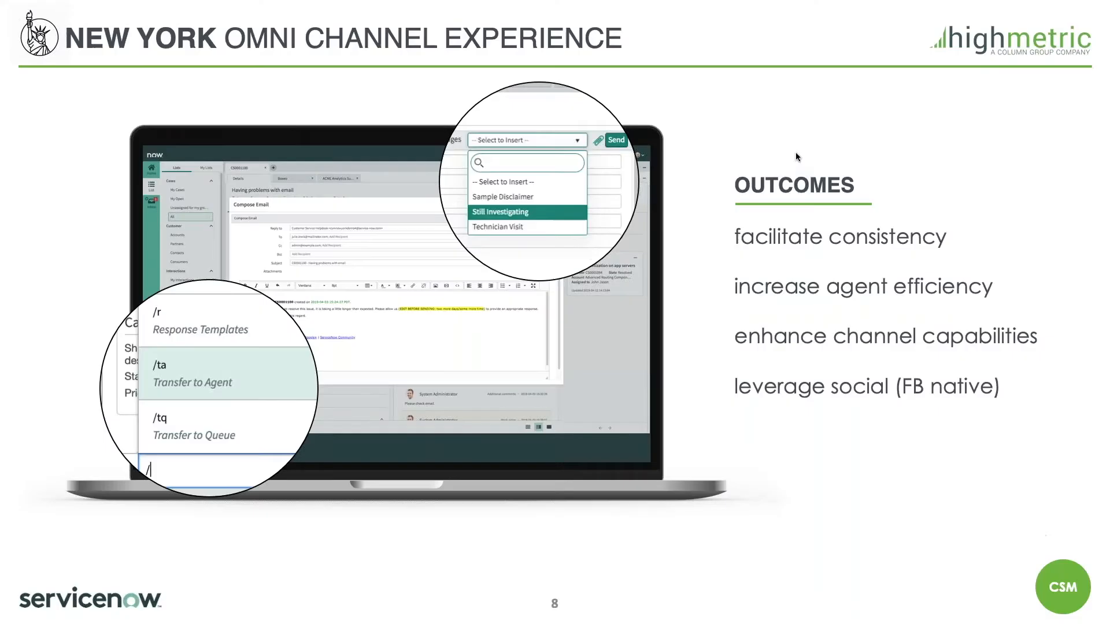
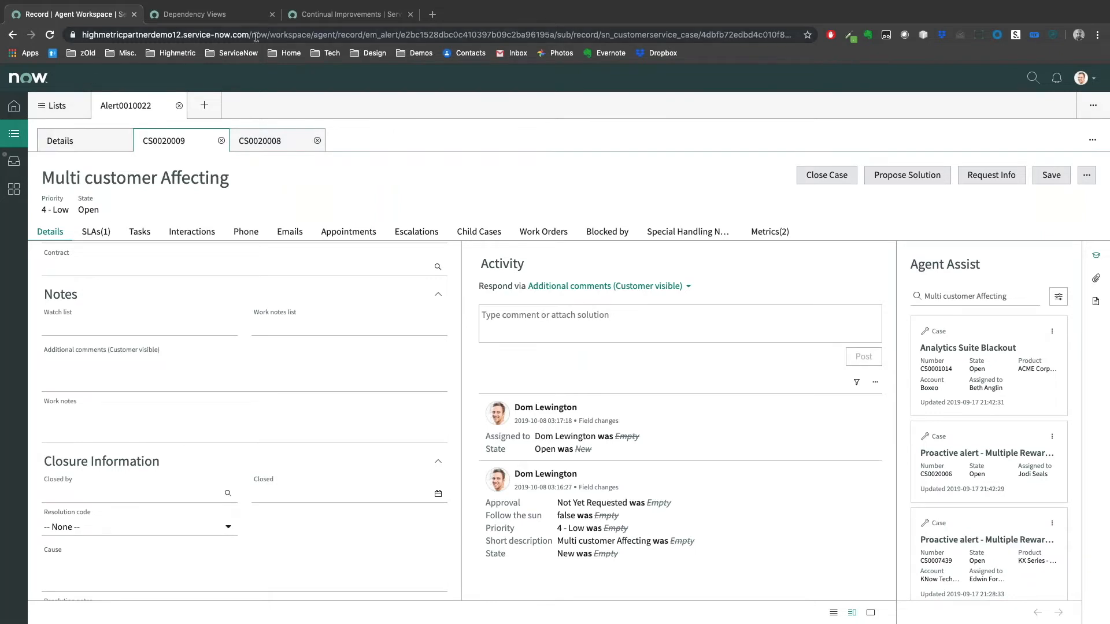
Step: Bring up the Dependency View of Lnx1835 again
click(243, 12)
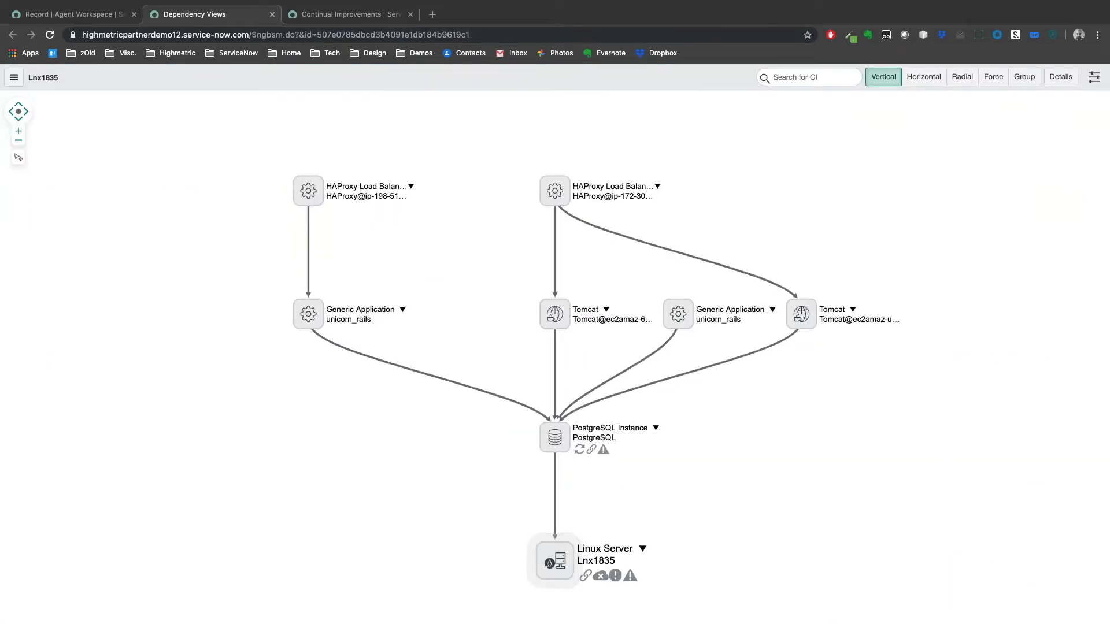
Step: Close the Dependency View and impersonate the third user under Recent Impersonations from the Continual Improvements page
click(271, 14)
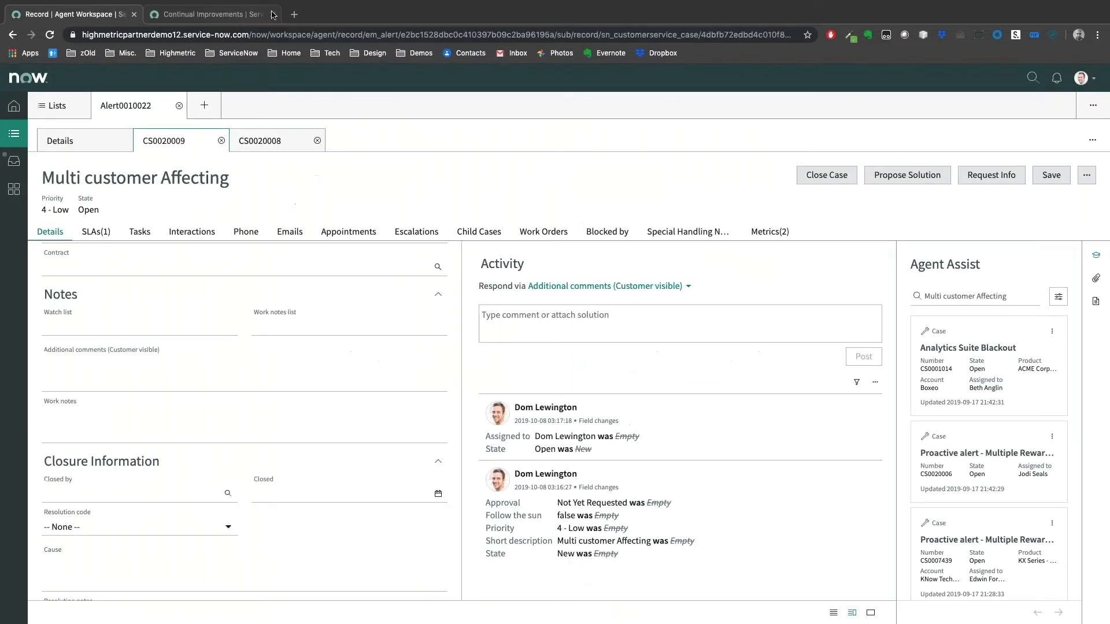
click(223, 19)
click(983, 82)
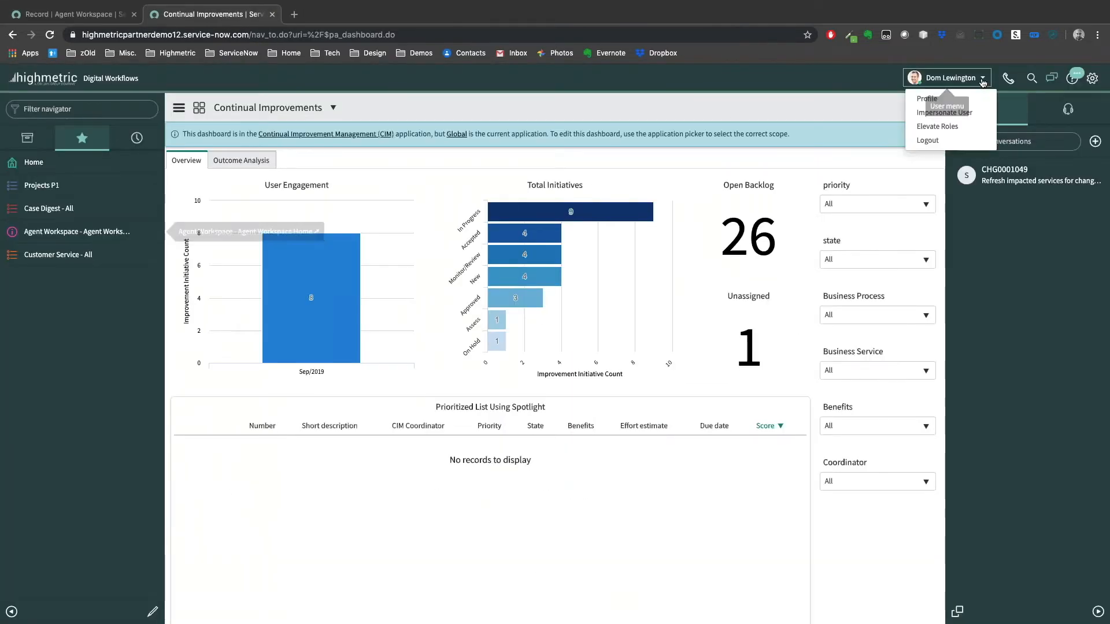
click(948, 112)
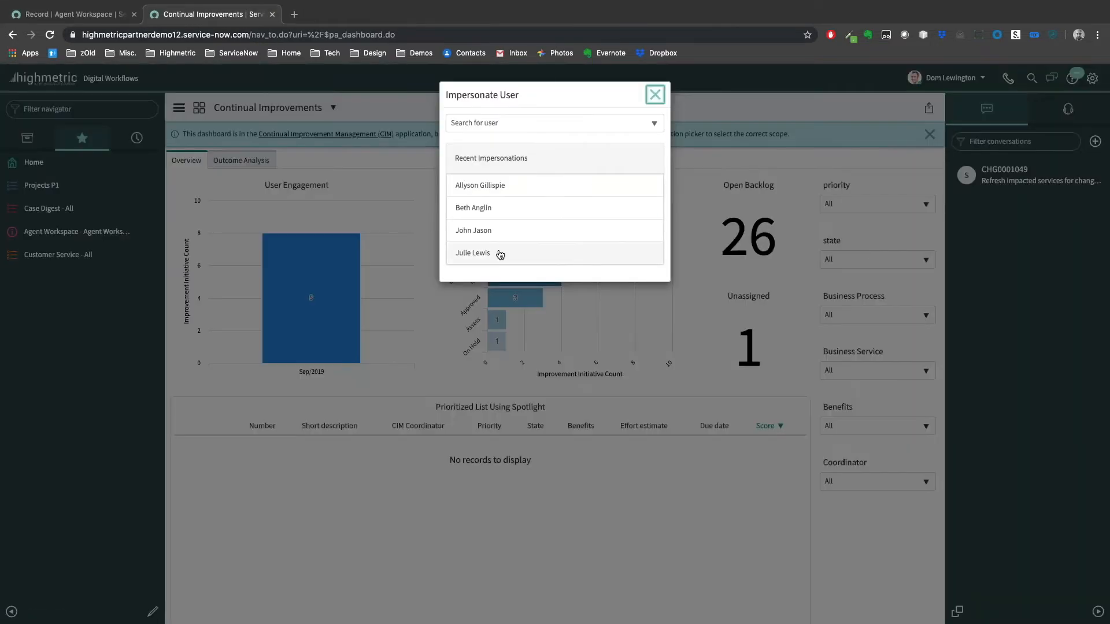
click(491, 232)
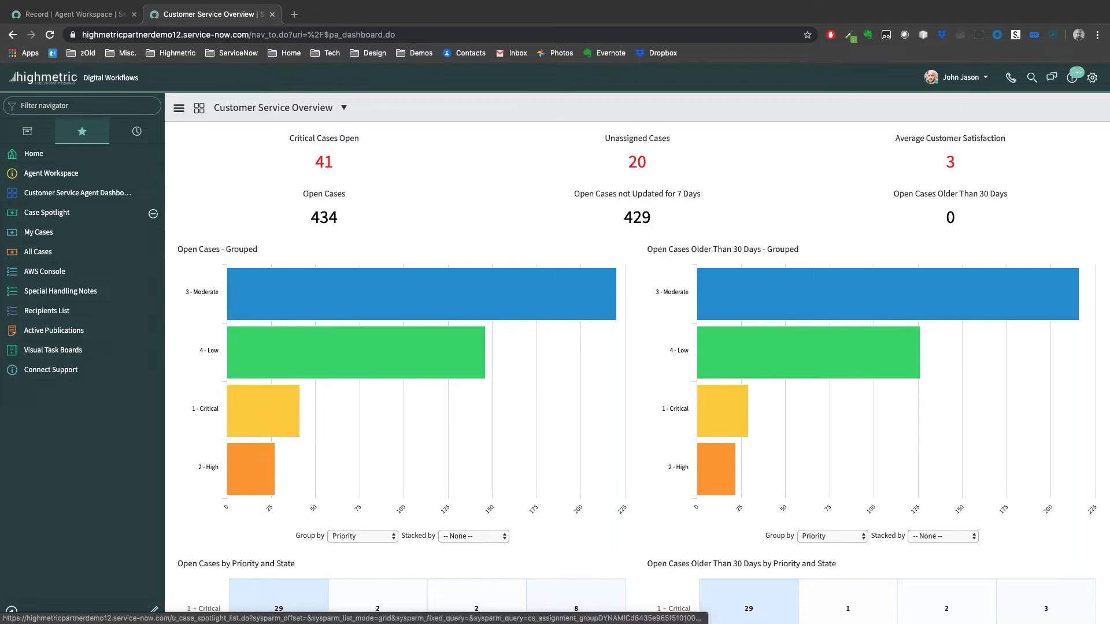
Step: Show the All Cases list with the navigator collapsed and sort it by Action status in descending order
click(47, 257)
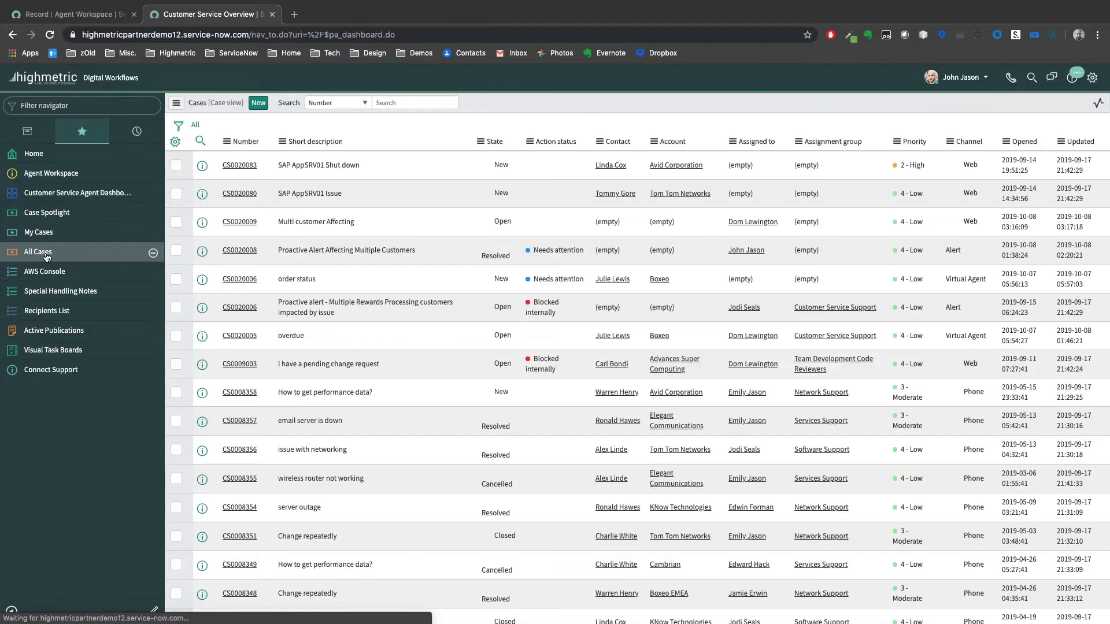
click(12, 612)
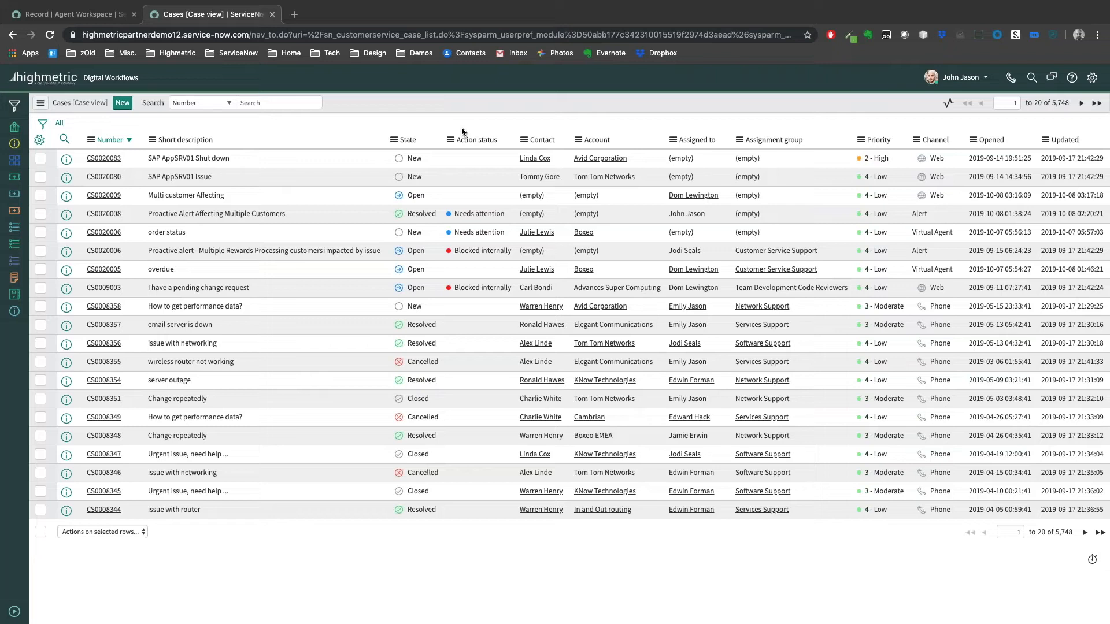
click(471, 142)
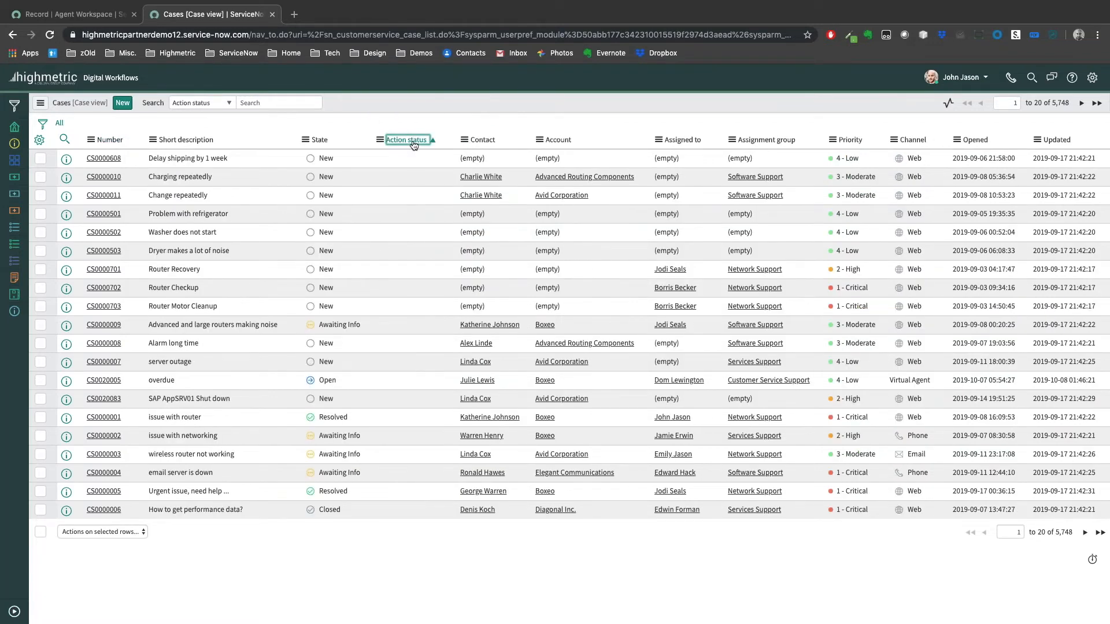
click(413, 142)
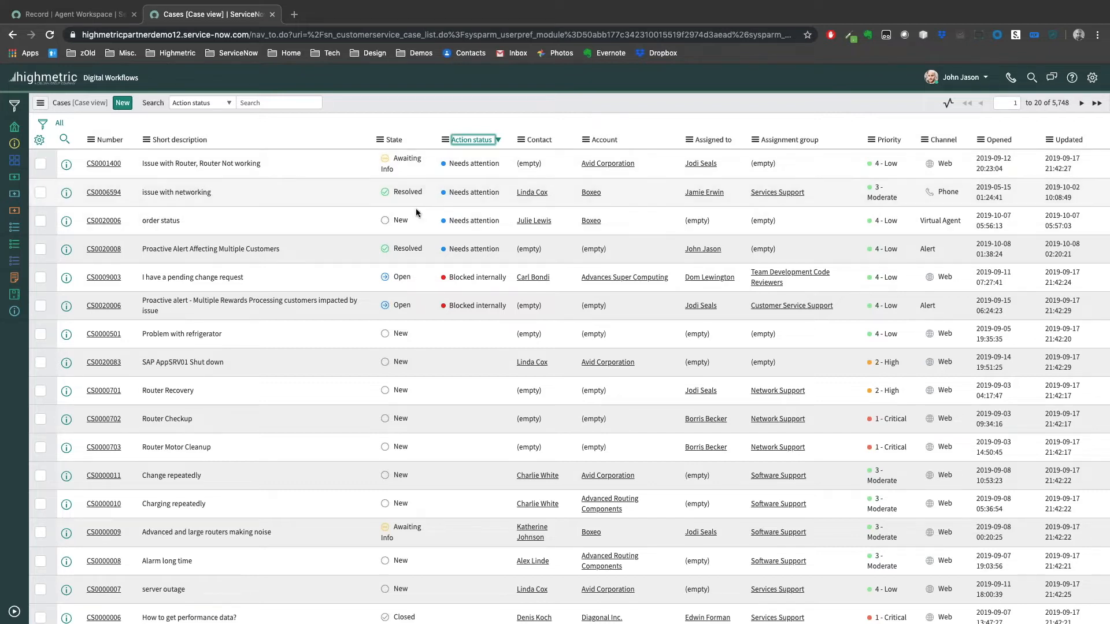
Step: Sort the cases by Number in descending order and open the "Multi customer Affecting" case
click(113, 140)
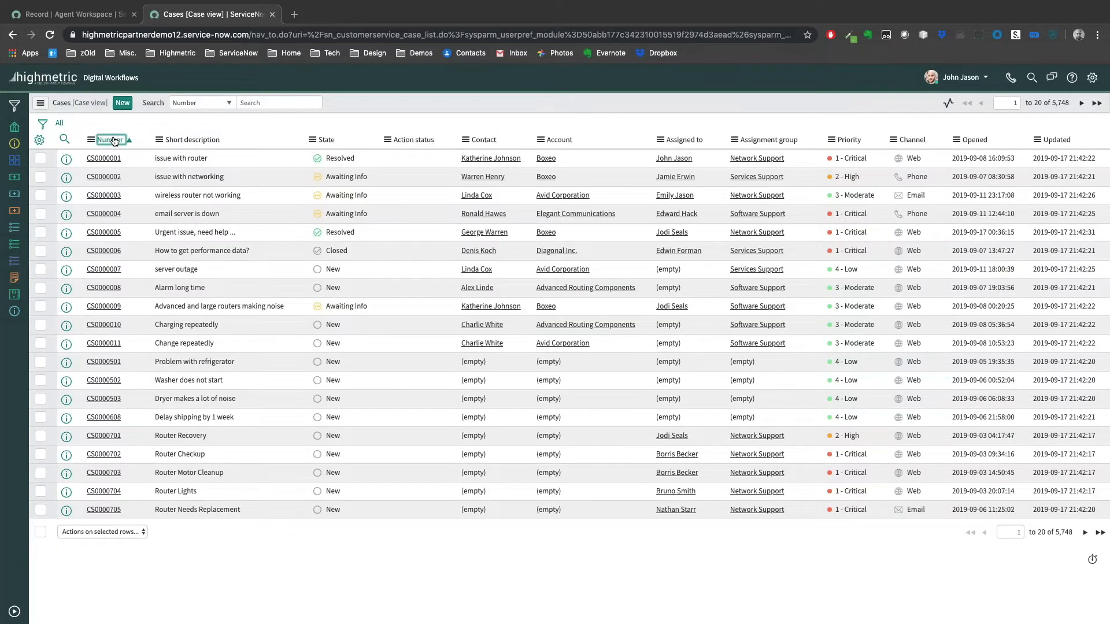
click(116, 140)
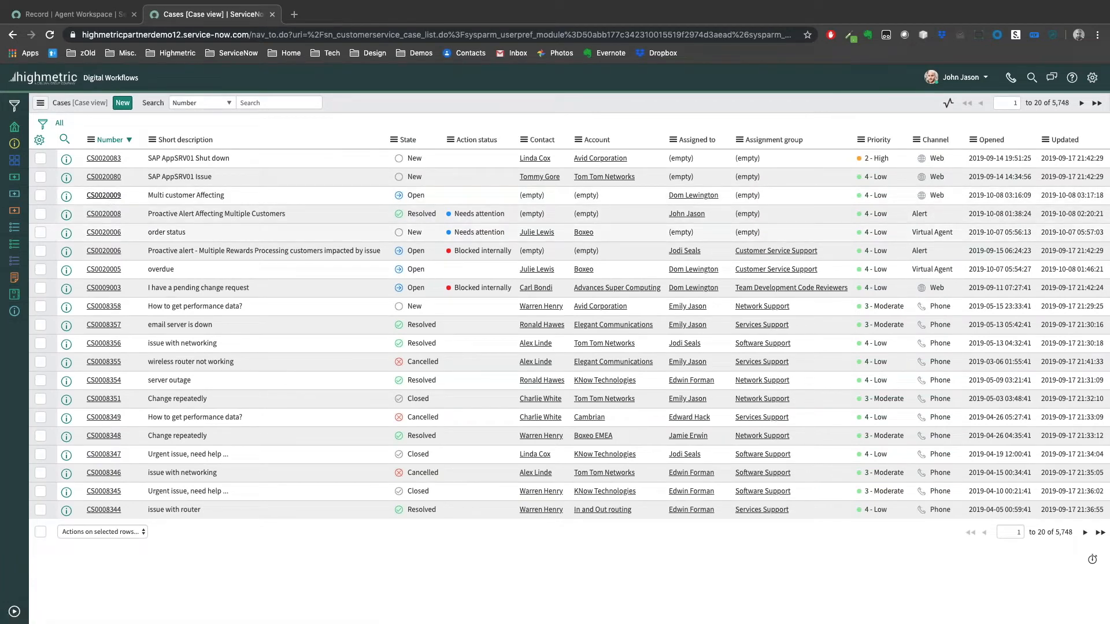
click(104, 195)
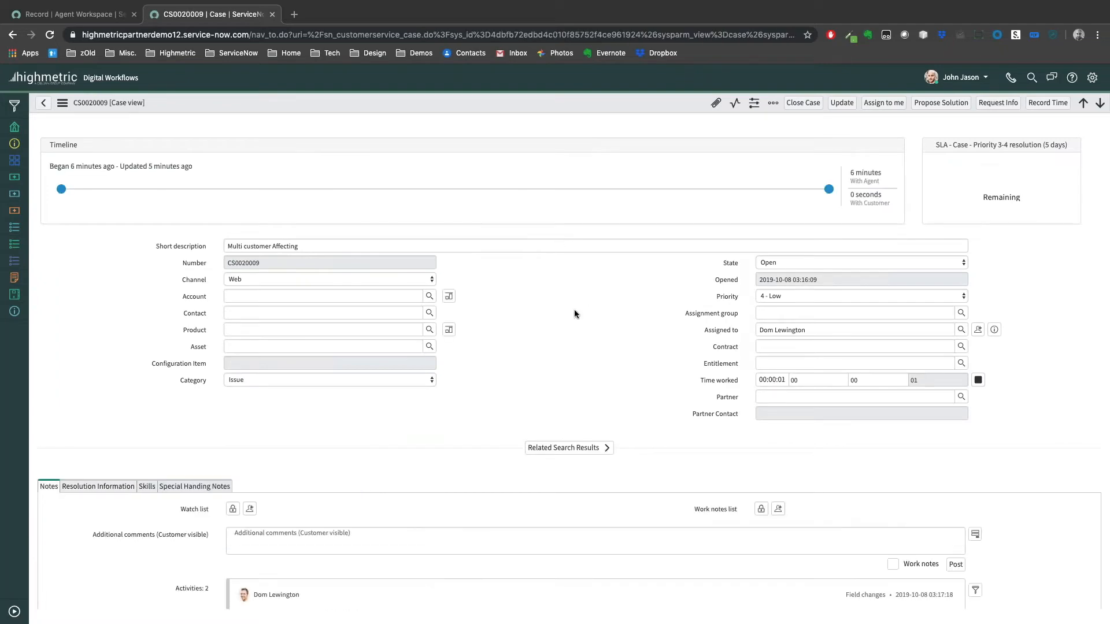
Step: Review the case's activities and show its related Emails list
scroll(570, 307, down, 5)
scroll(572, 310, down, 3)
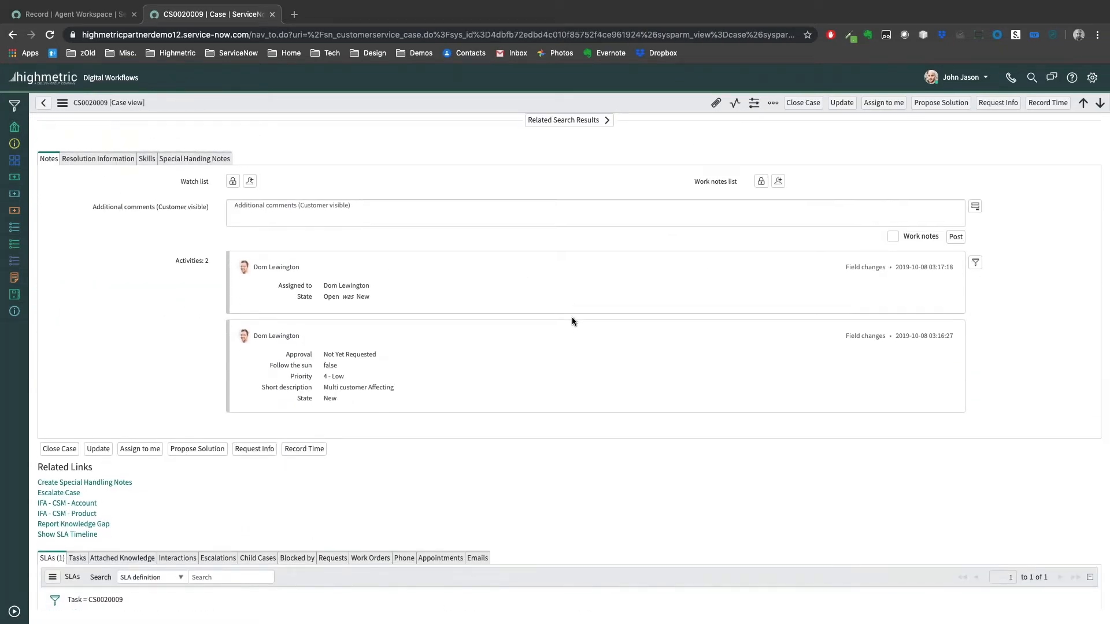
scroll(571, 418, up, 2)
scroll(576, 412, down, 2)
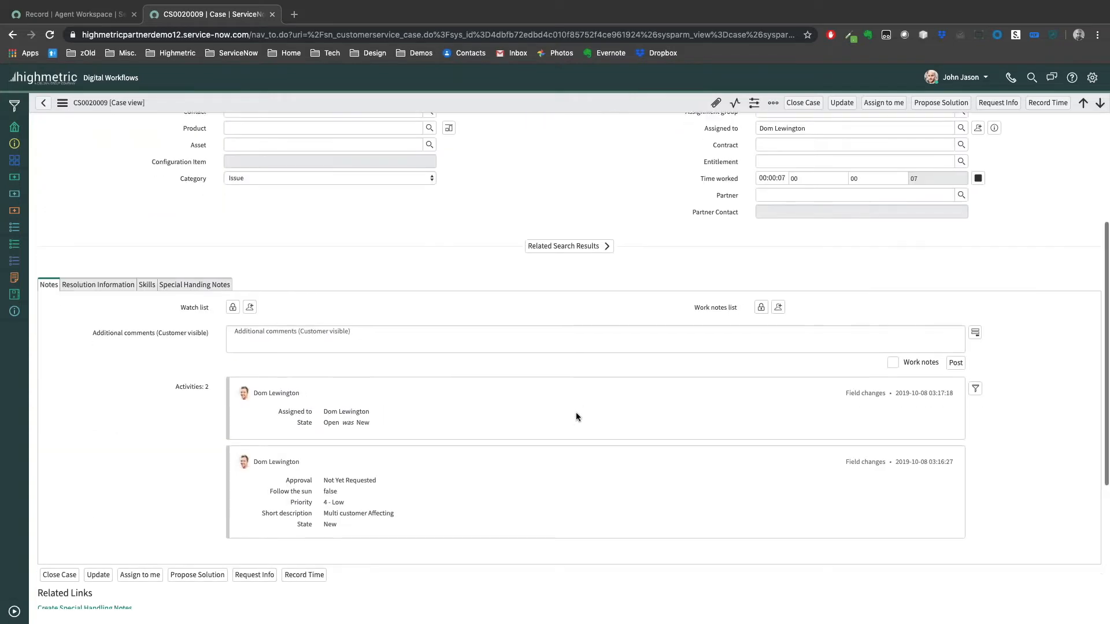
click(486, 590)
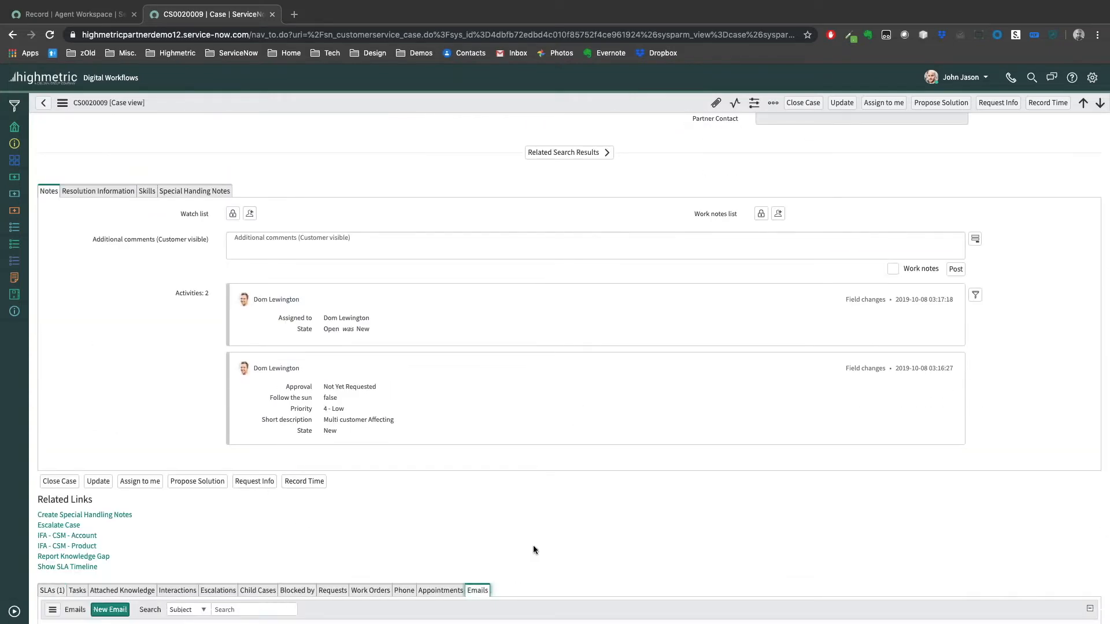
scroll(527, 541, down, 2)
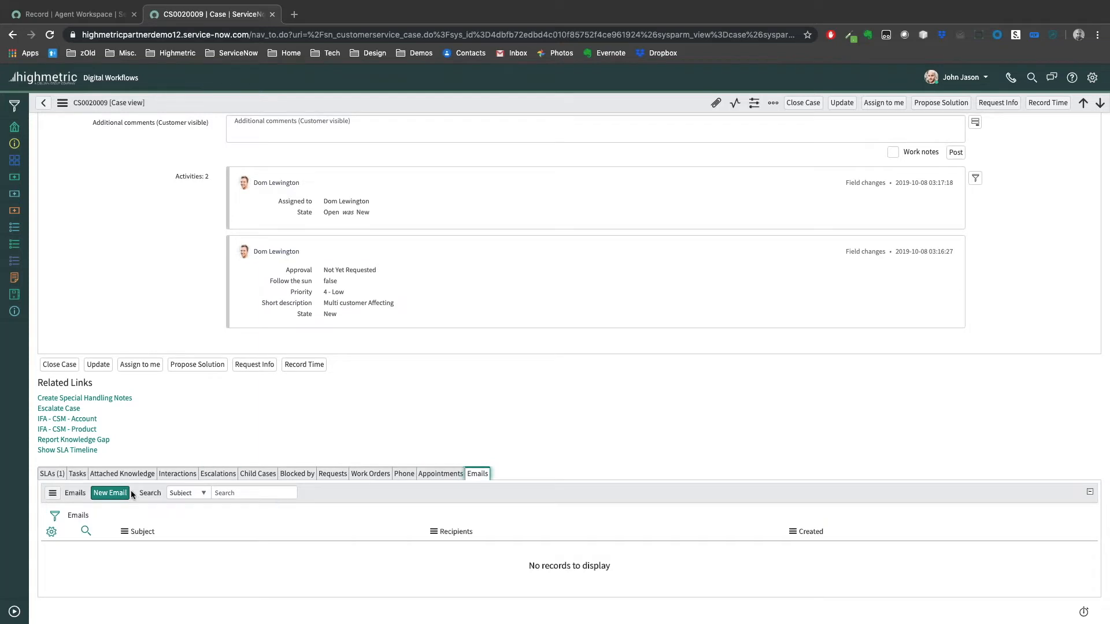
Step: Draft a new email from the case with the Praise Email and Still Investigating quick messages, and discard it
click(110, 493)
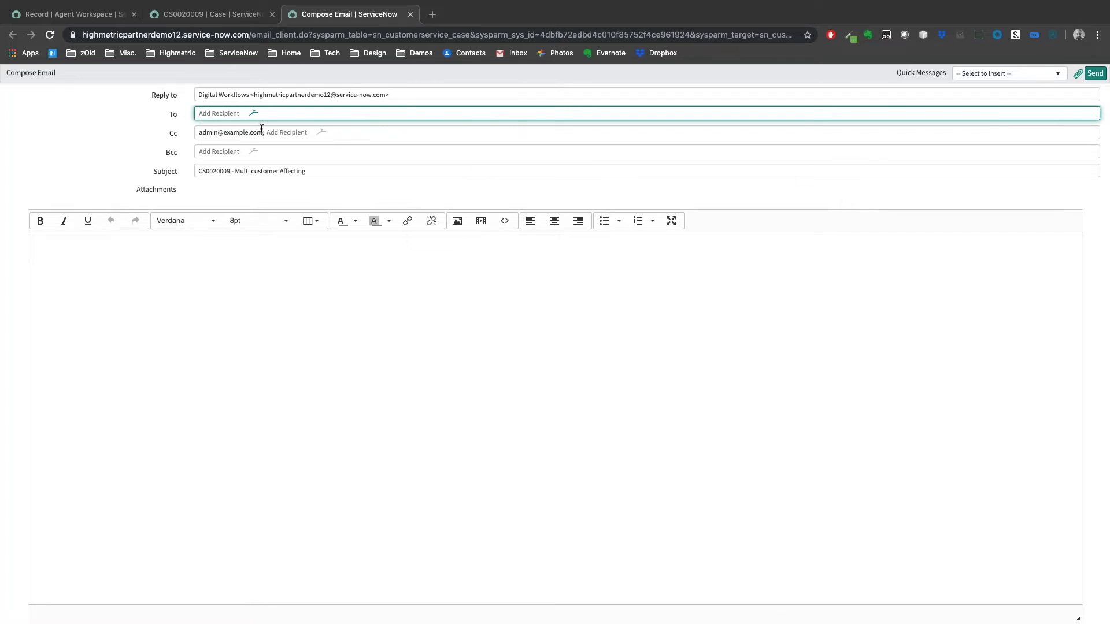
click(1060, 75)
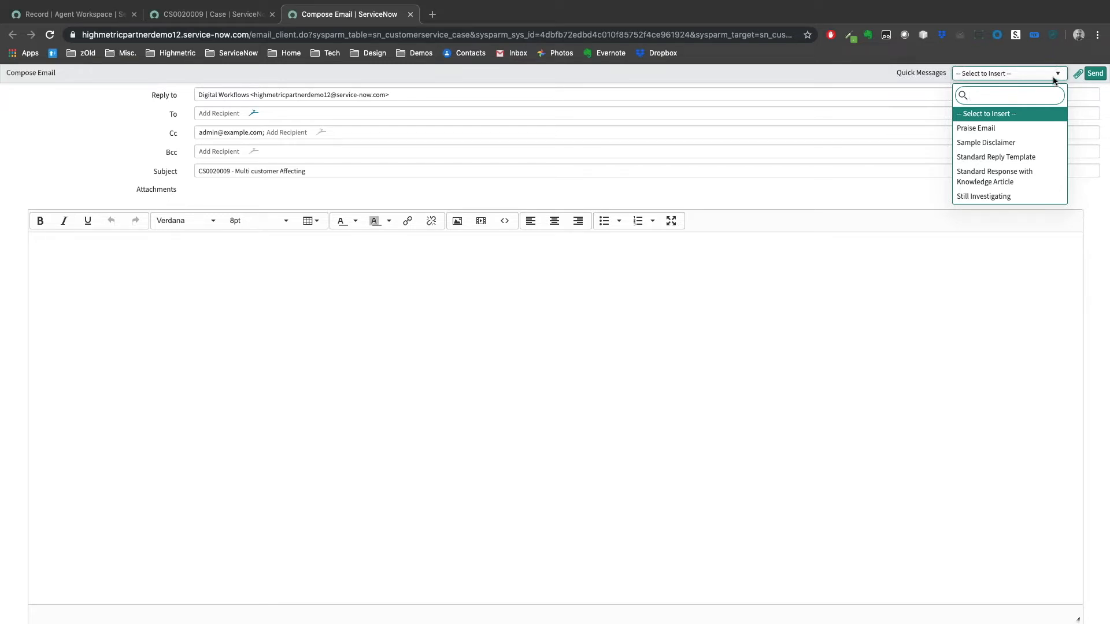
click(1007, 128)
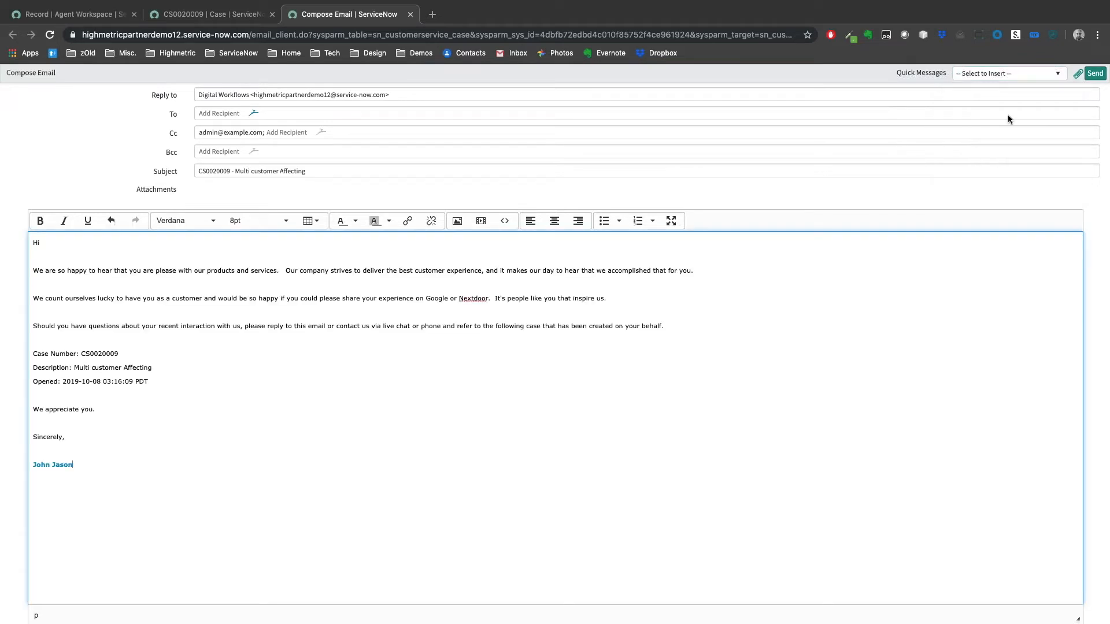
click(1055, 76)
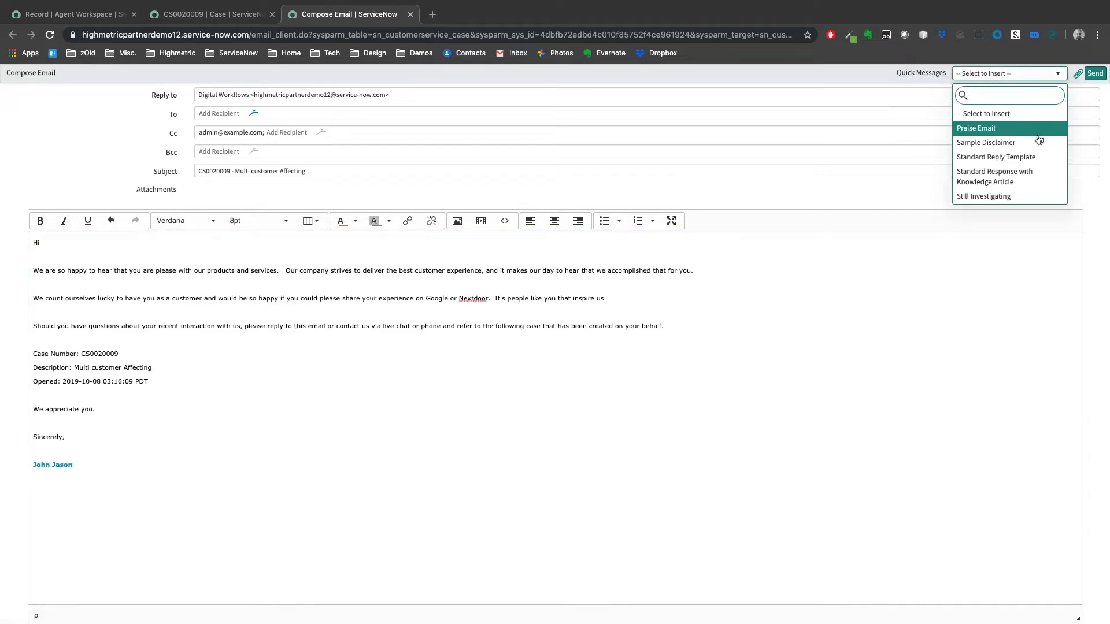
click(995, 197)
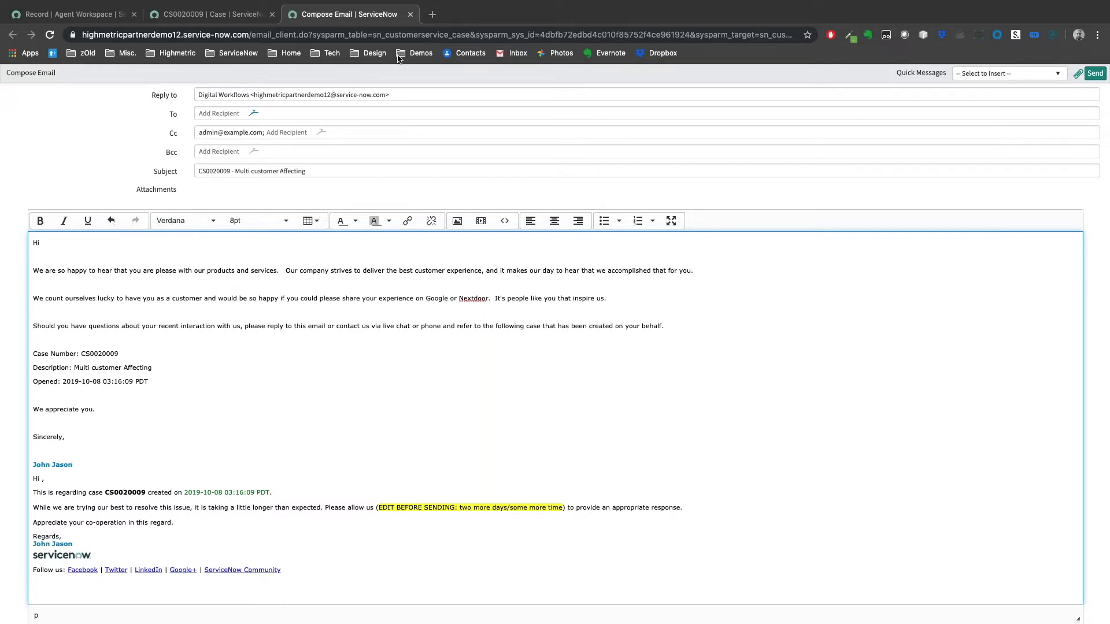
click(411, 15)
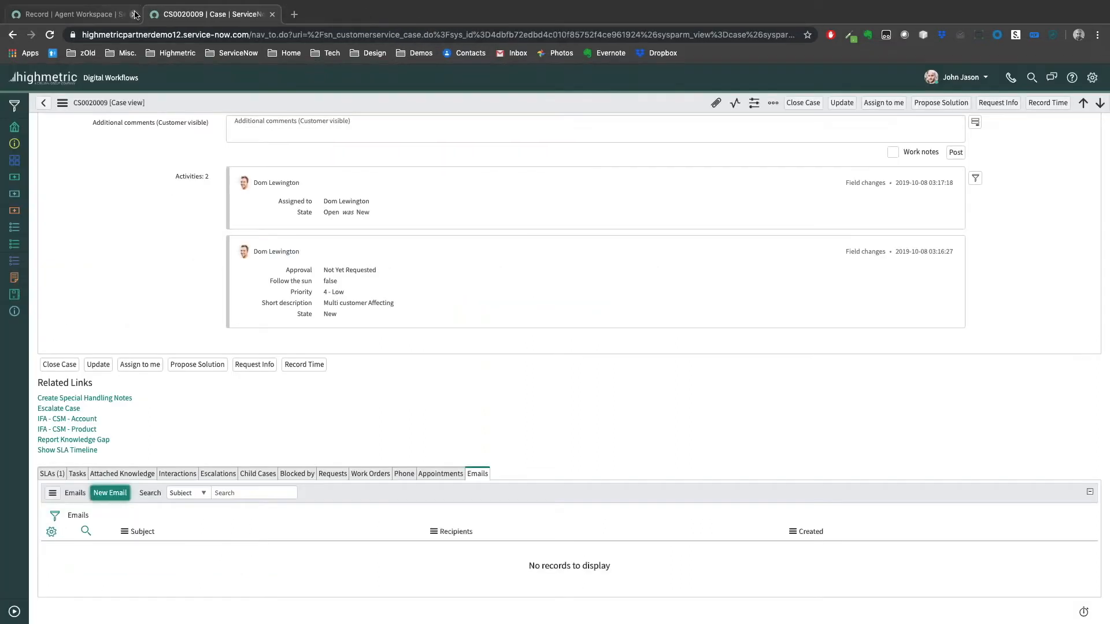
Step: Close the old Agent Workspace browser tab and reopen Agent Workspace from the favorites
click(134, 14)
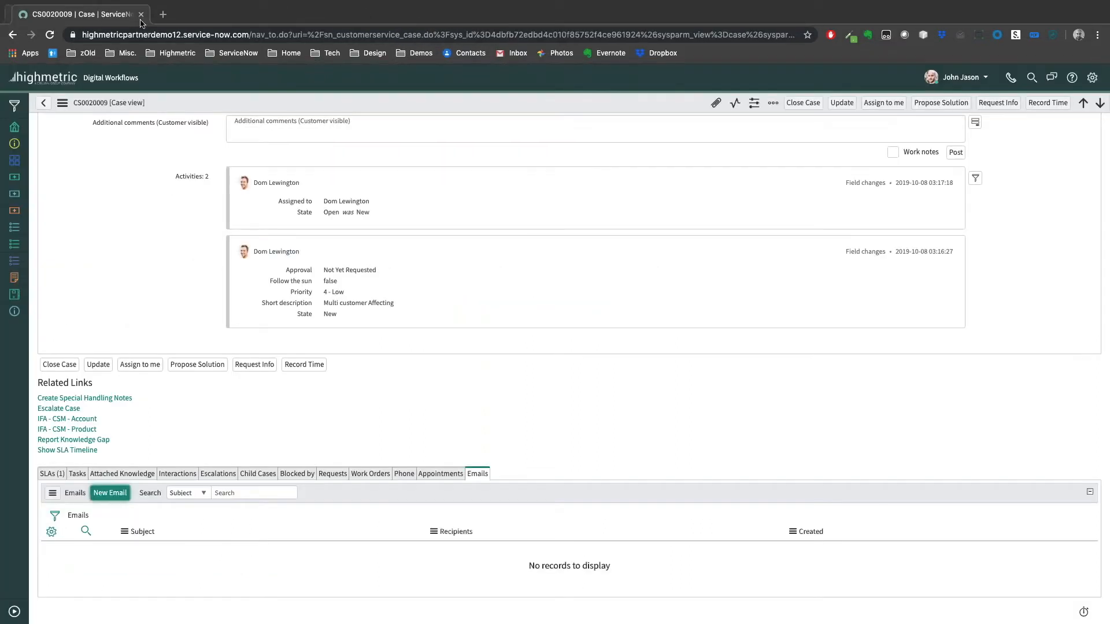
click(16, 614)
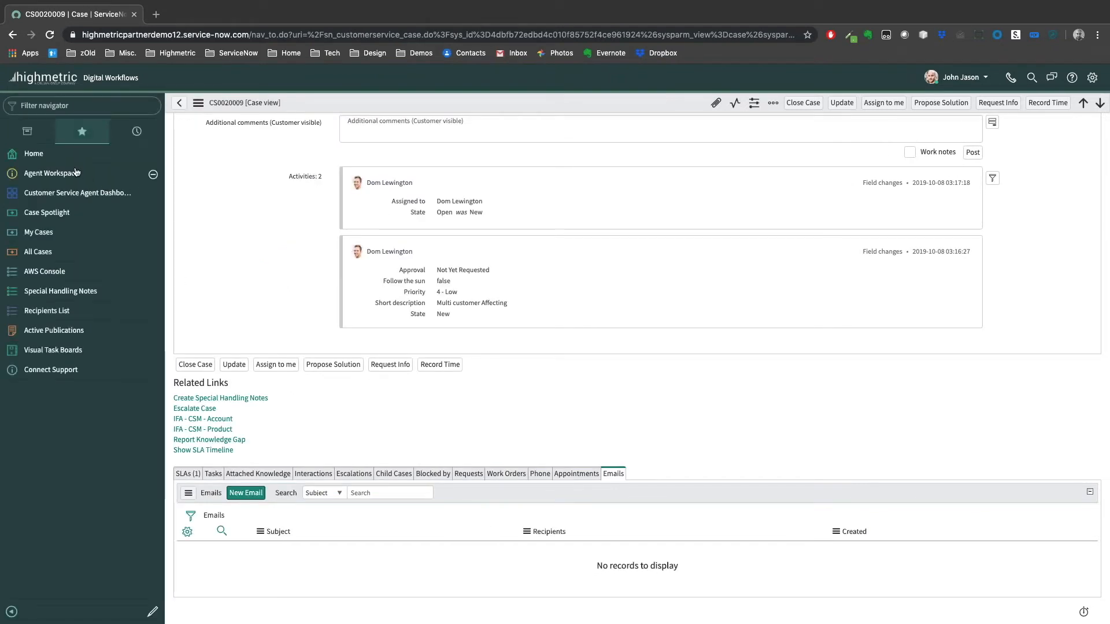
click(74, 174)
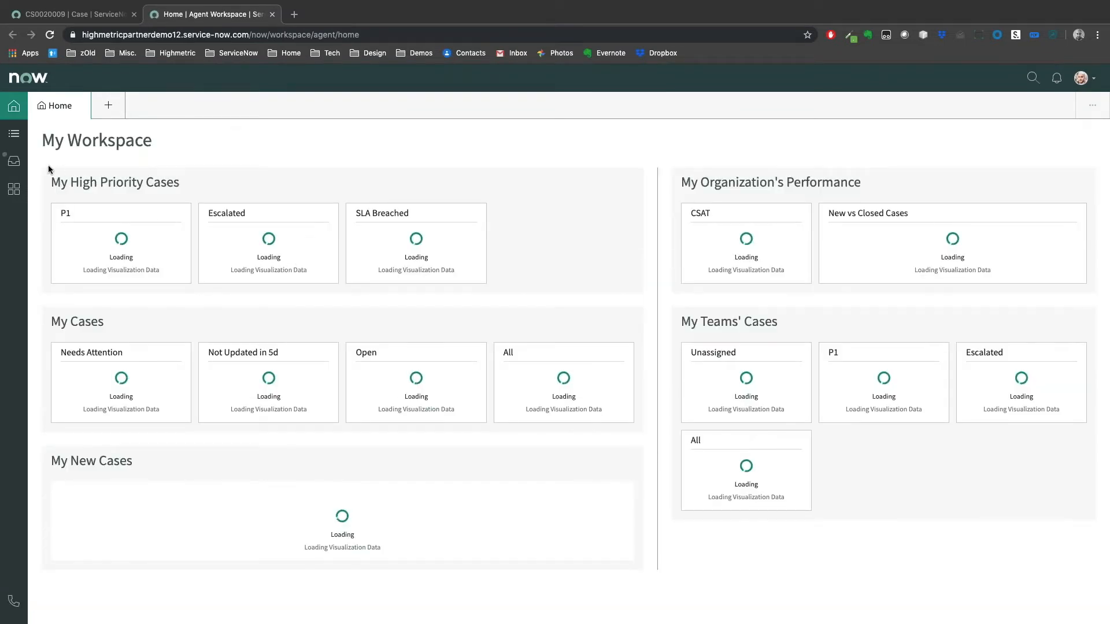
Step: Go to the workspace Inbox and set the agent's status to Available
click(14, 161)
click(75, 146)
click(85, 164)
click(110, 294)
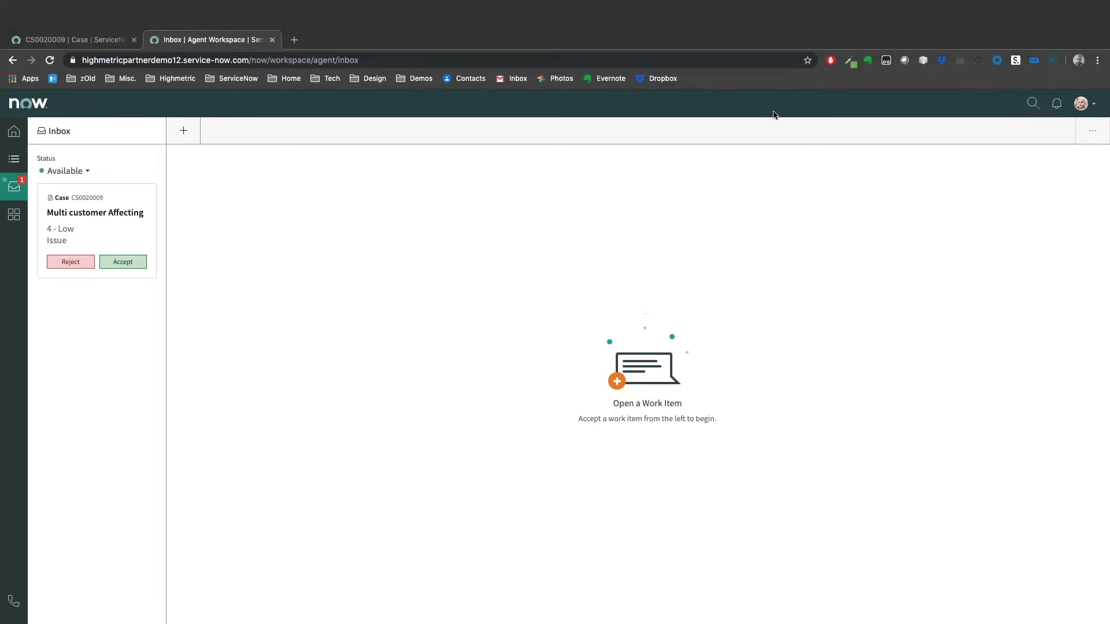
Step: Switch to the Customer Service Portal in Firefox, dismiss the Known Issue Identified banner, and reload the page with the support chat open
key(ctrl+Right)
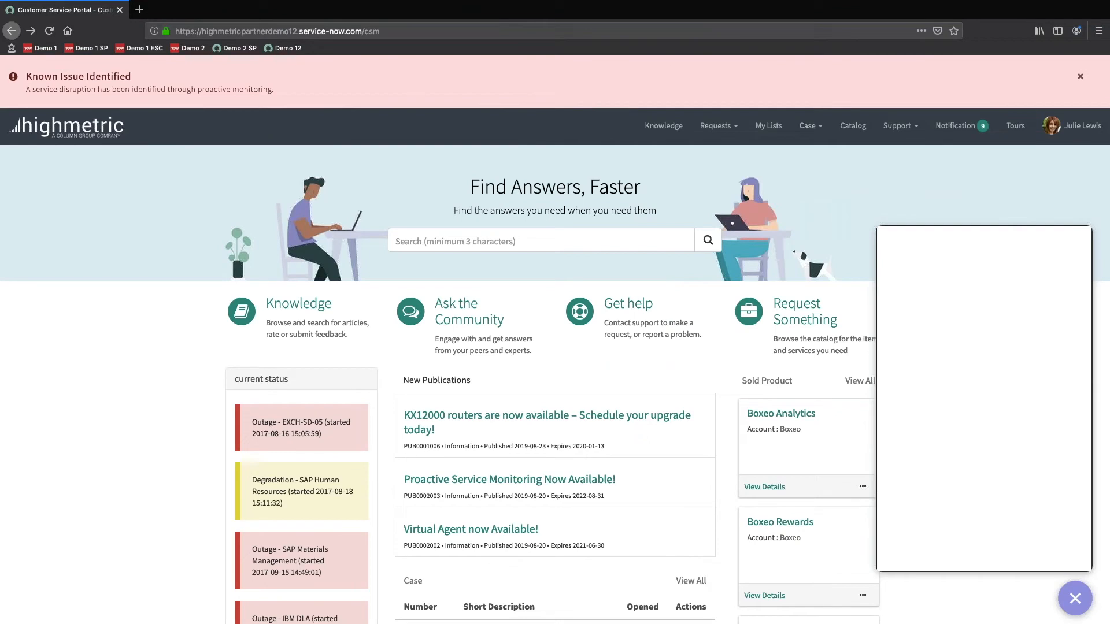
click(1085, 604)
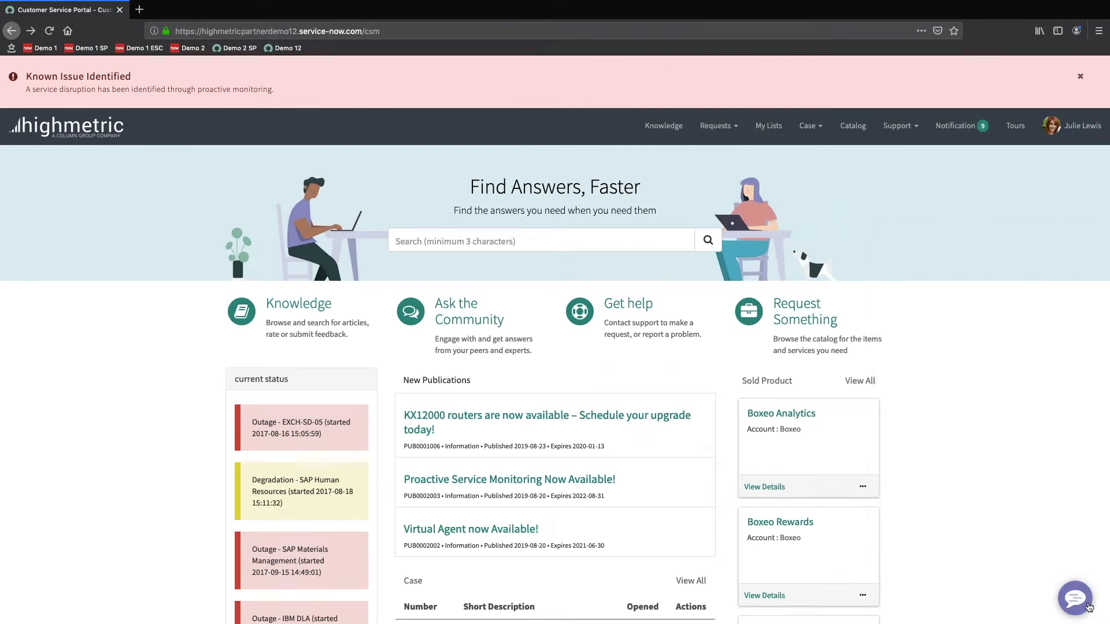
click(1079, 76)
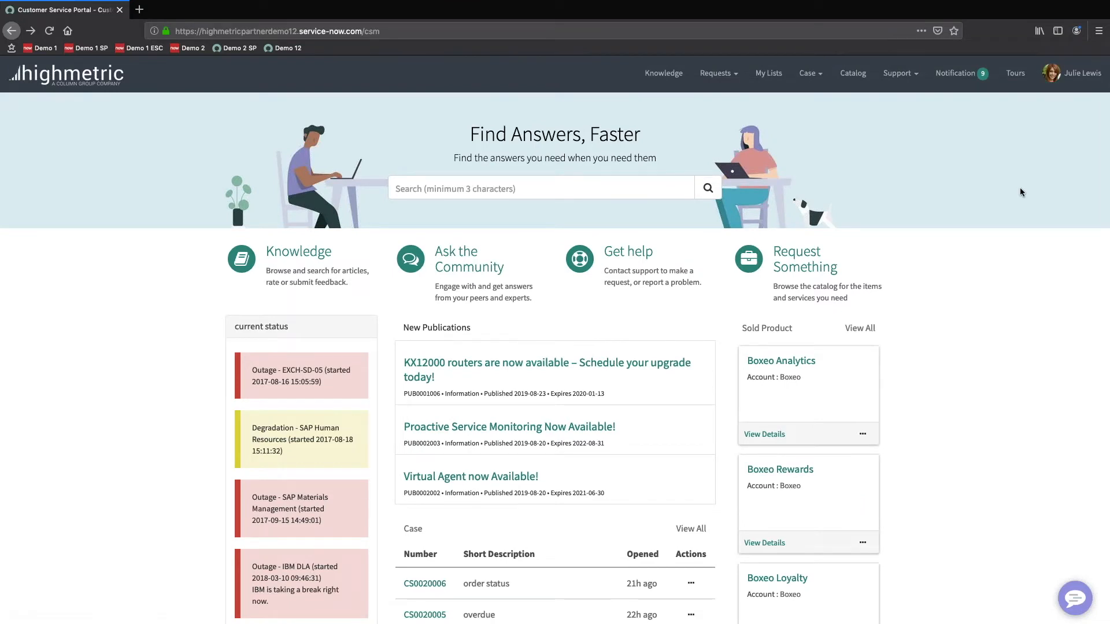
click(1074, 598)
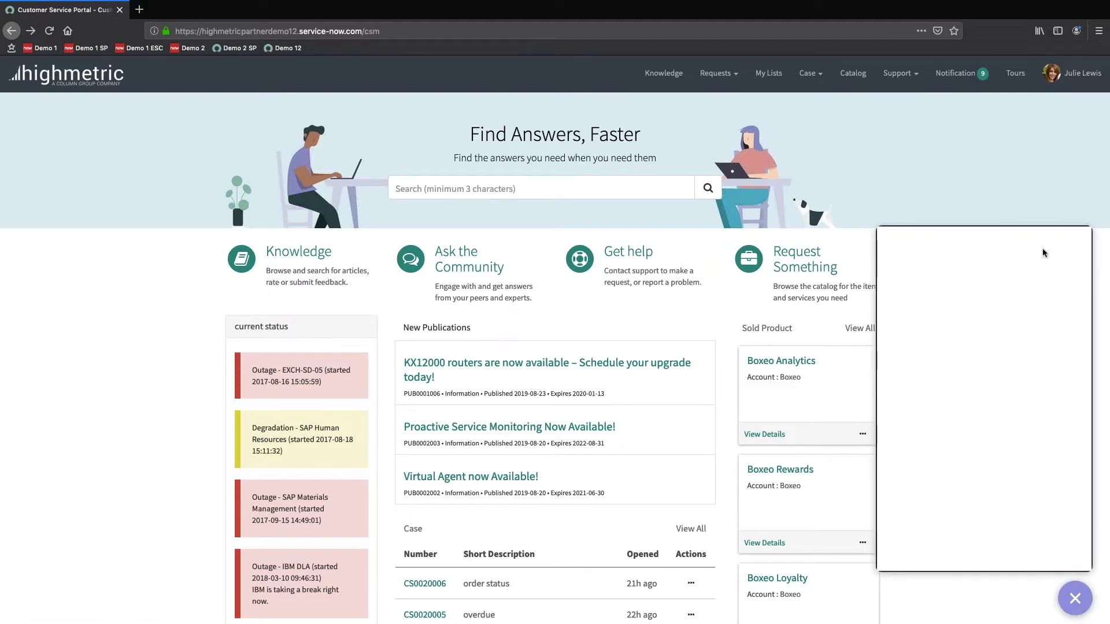
click(50, 32)
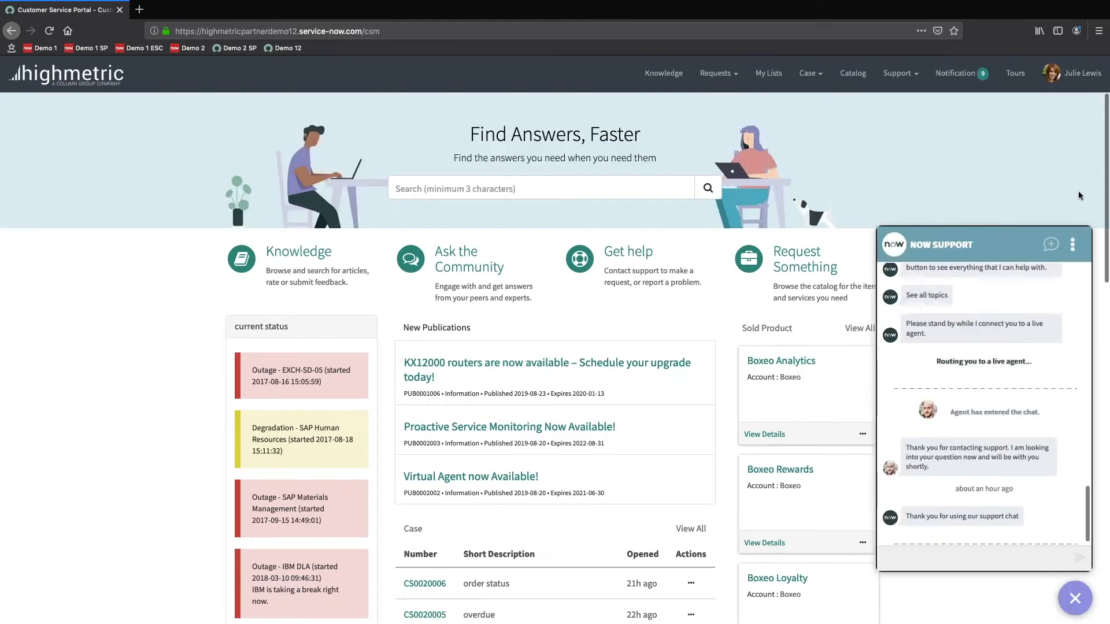
Step: Check the support chat's Contact support options and bring up the full list of chat topics
click(1072, 246)
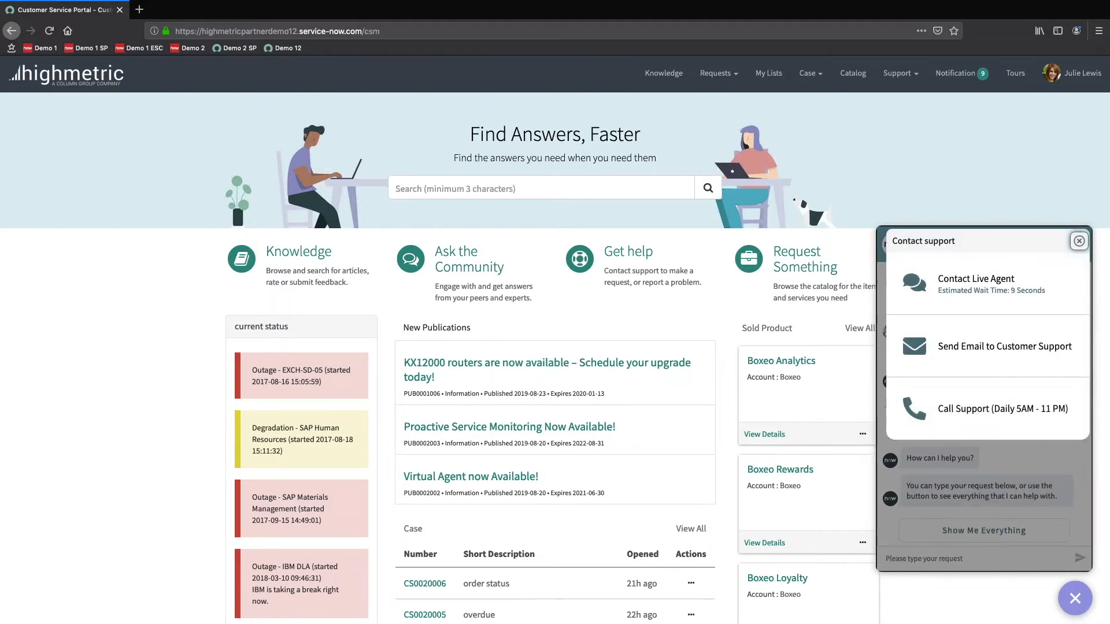
click(1079, 241)
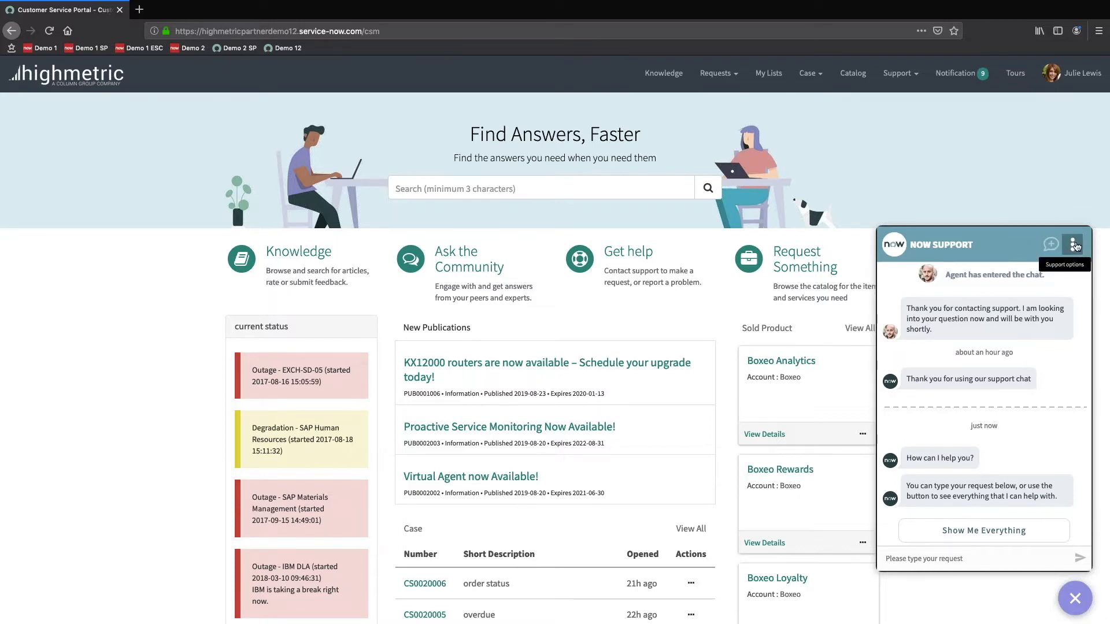
click(1073, 245)
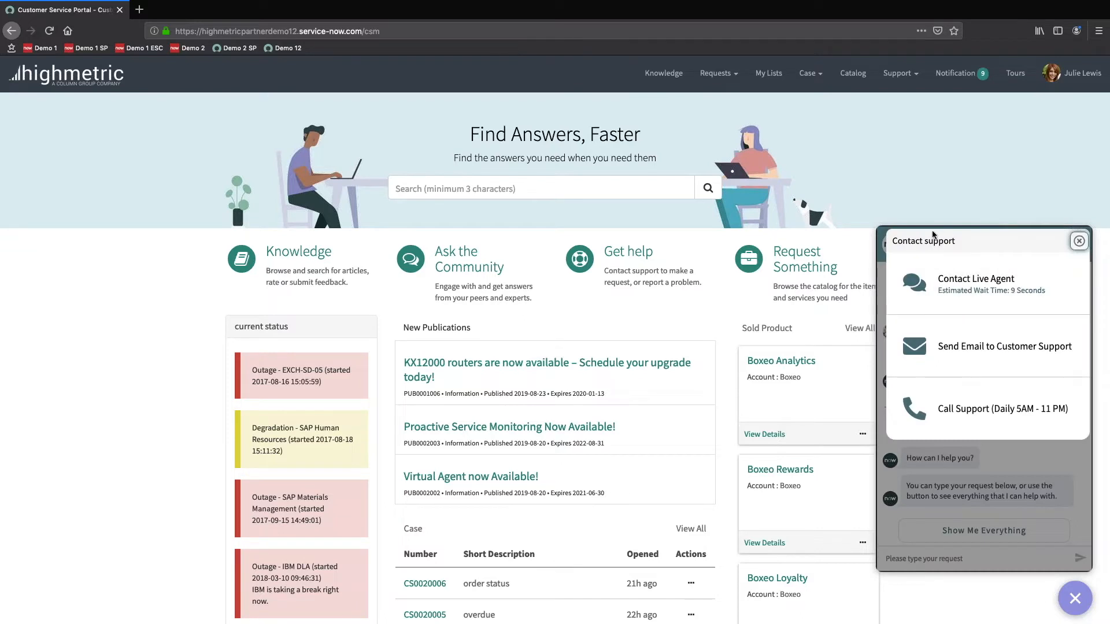
click(1078, 241)
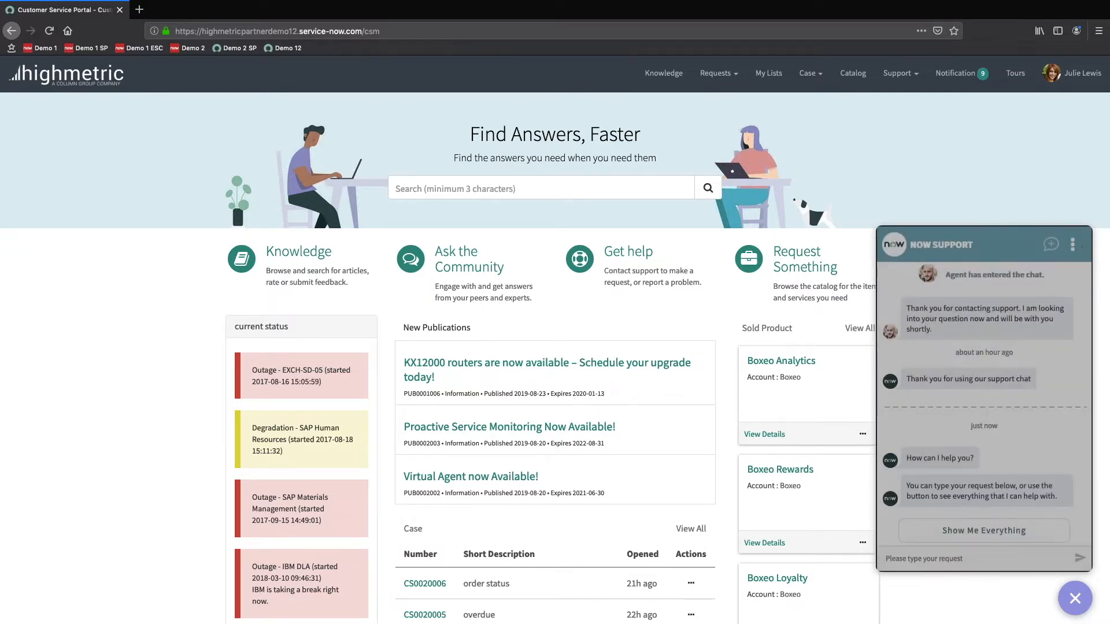
click(1000, 527)
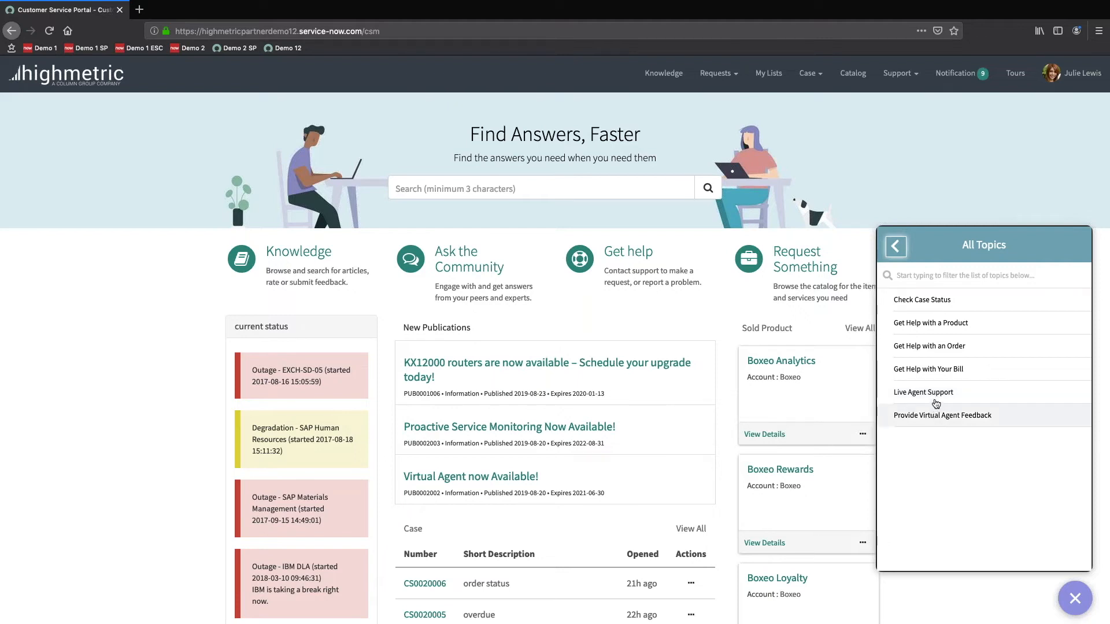
Step: Request Live Agent Support in the portal chat and accept the incoming chat in the Agent Workspace inbox
click(934, 393)
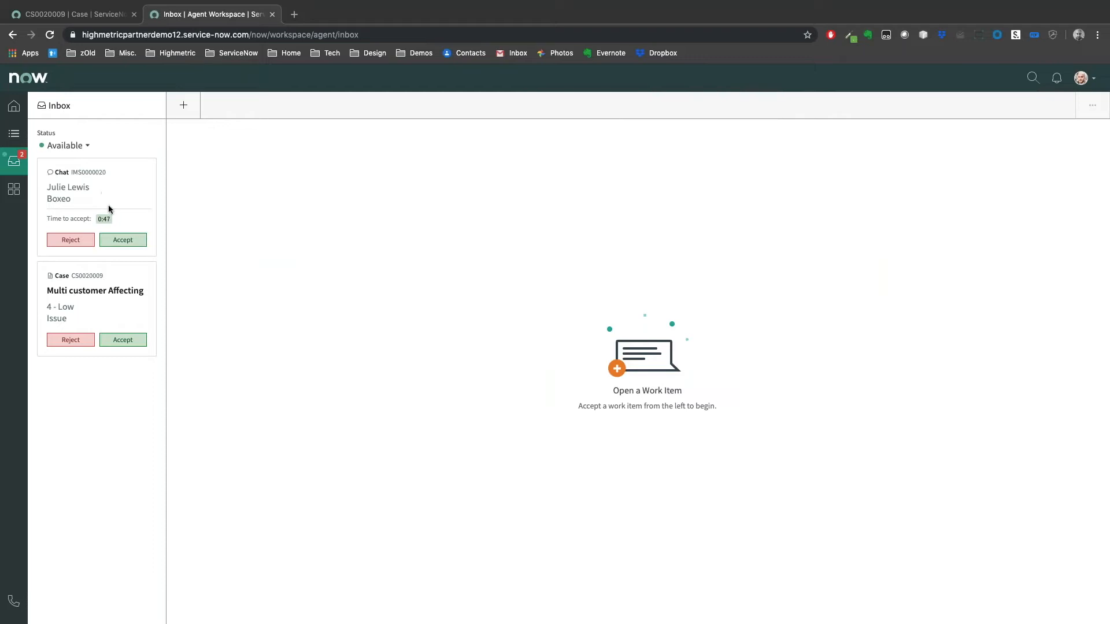
click(130, 243)
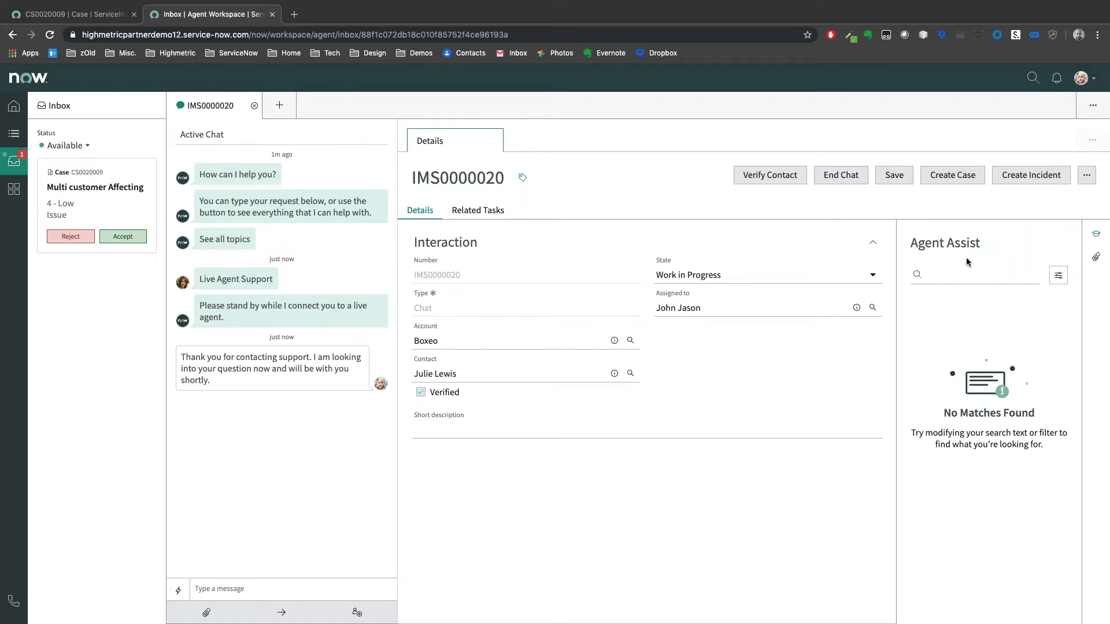
Step: Check the customer's details in the chat interaction's Verify Contact dialog
click(784, 180)
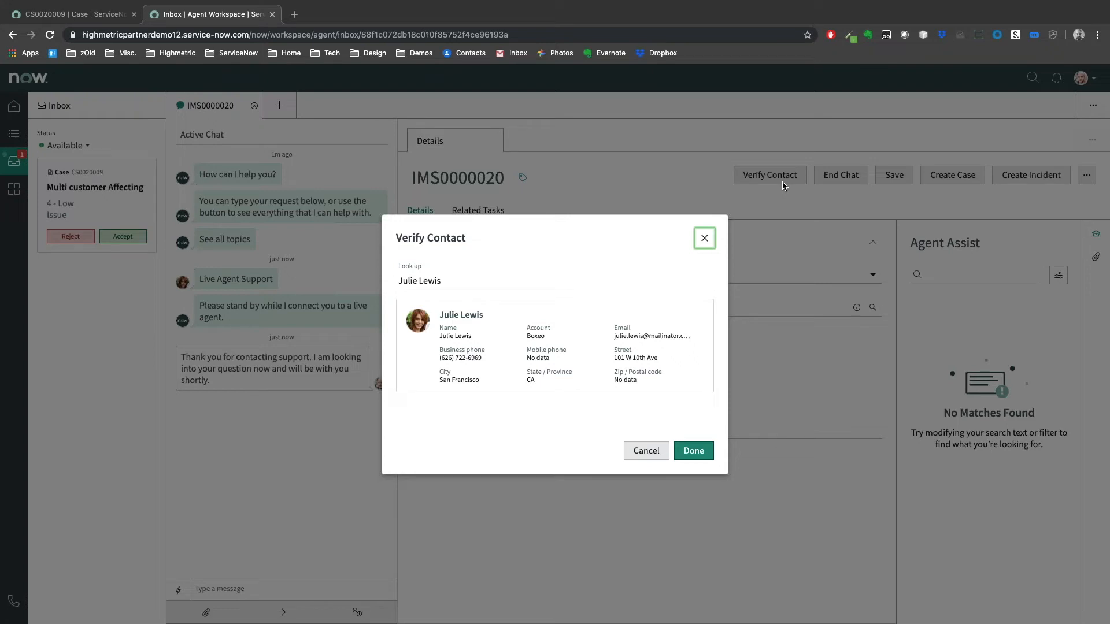
click(705, 239)
Step: Send the response template "Good Afternoon, I hope you are having a great day!" in the active chat
click(223, 589)
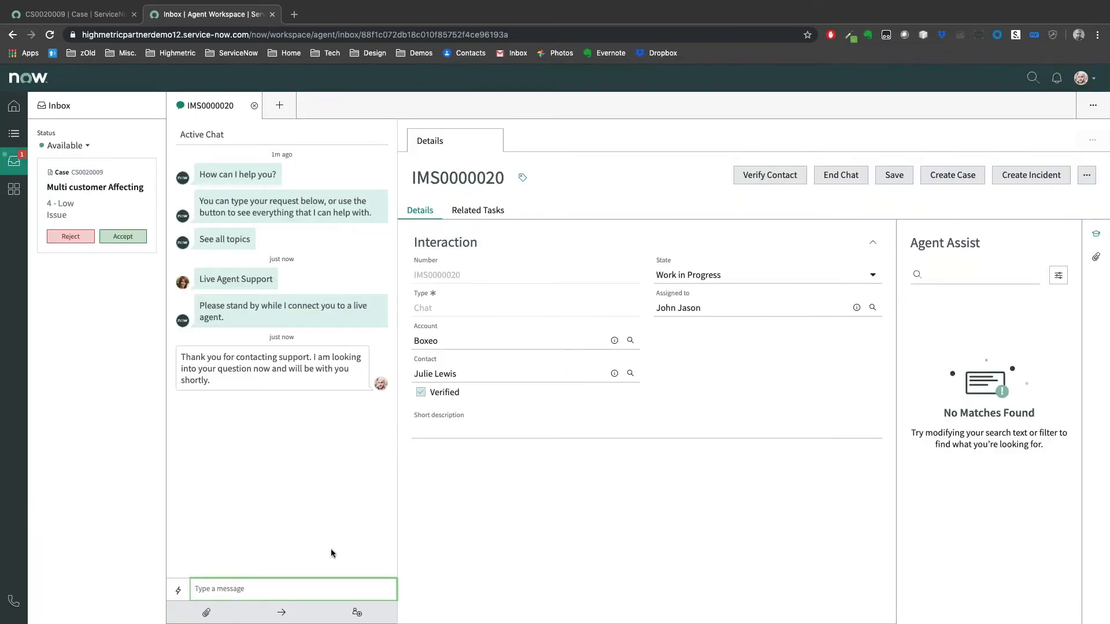
text(/)
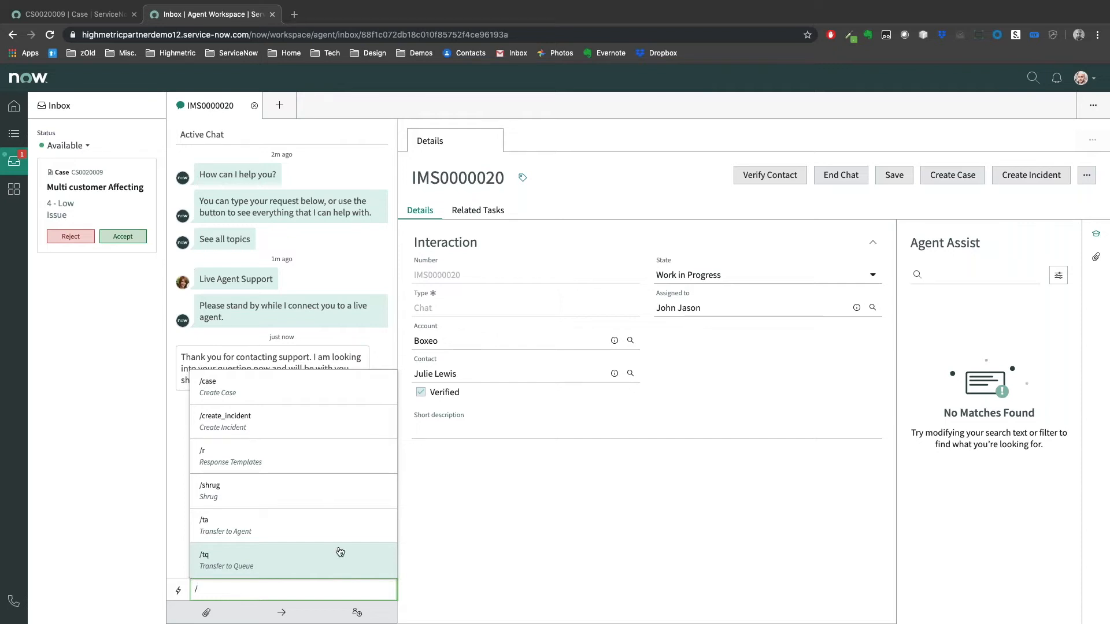
click(282, 460)
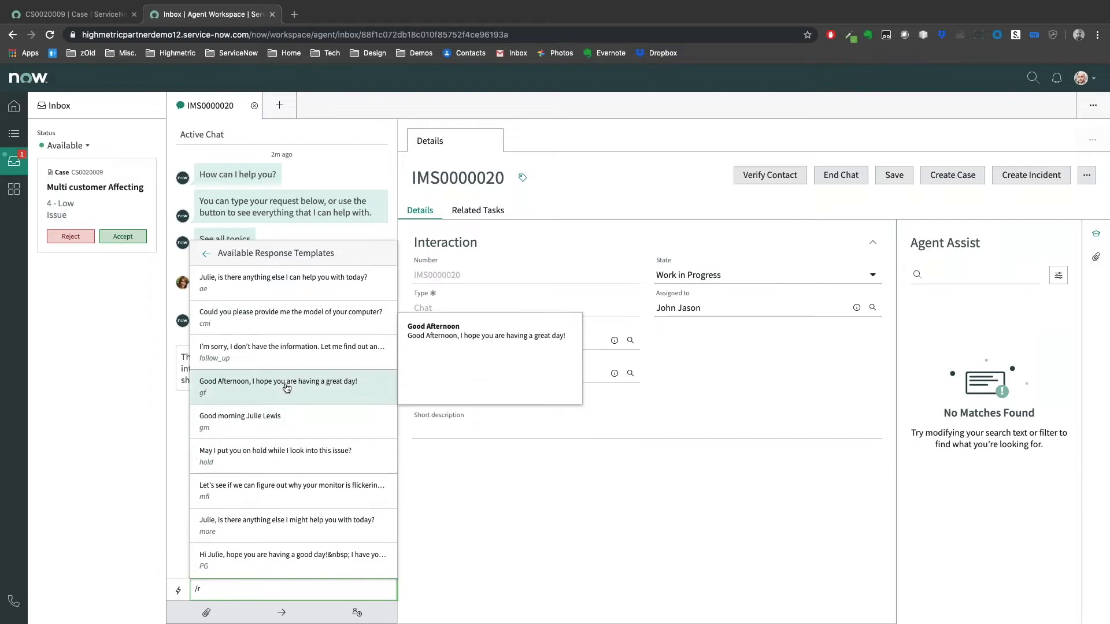
click(289, 386)
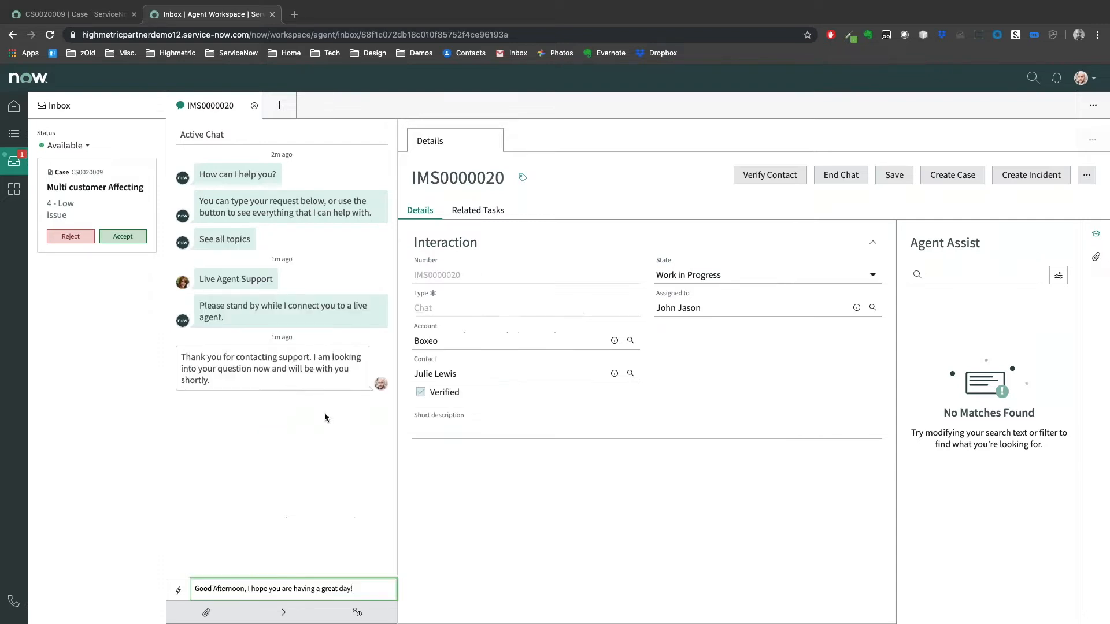
key(Return)
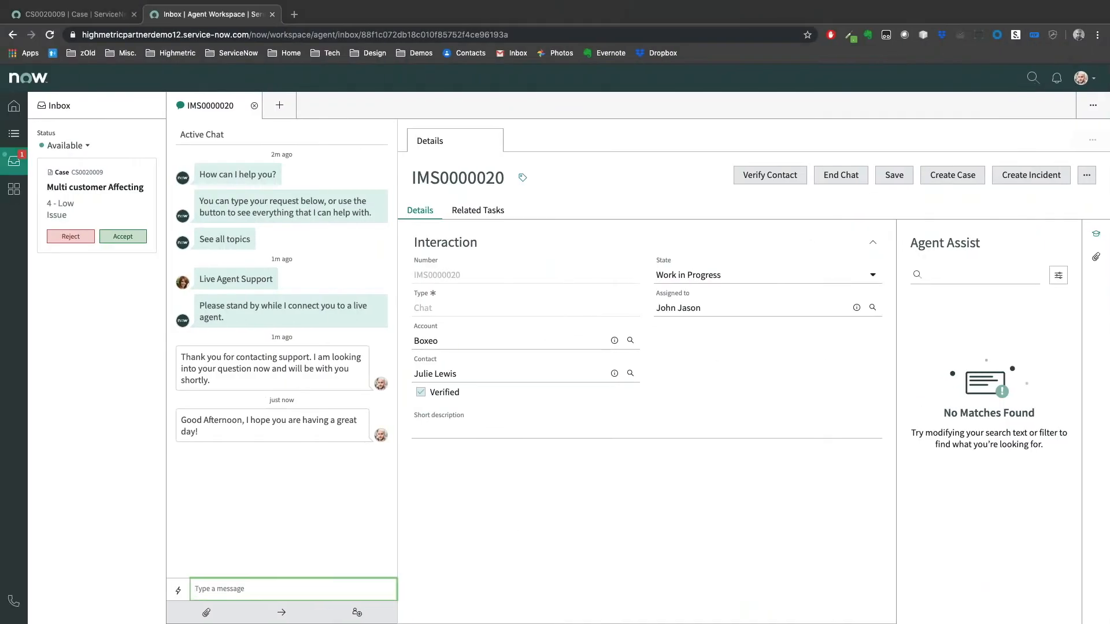
Step: Transfer the chat to the Billing Support queue with the /tq command
text(/)
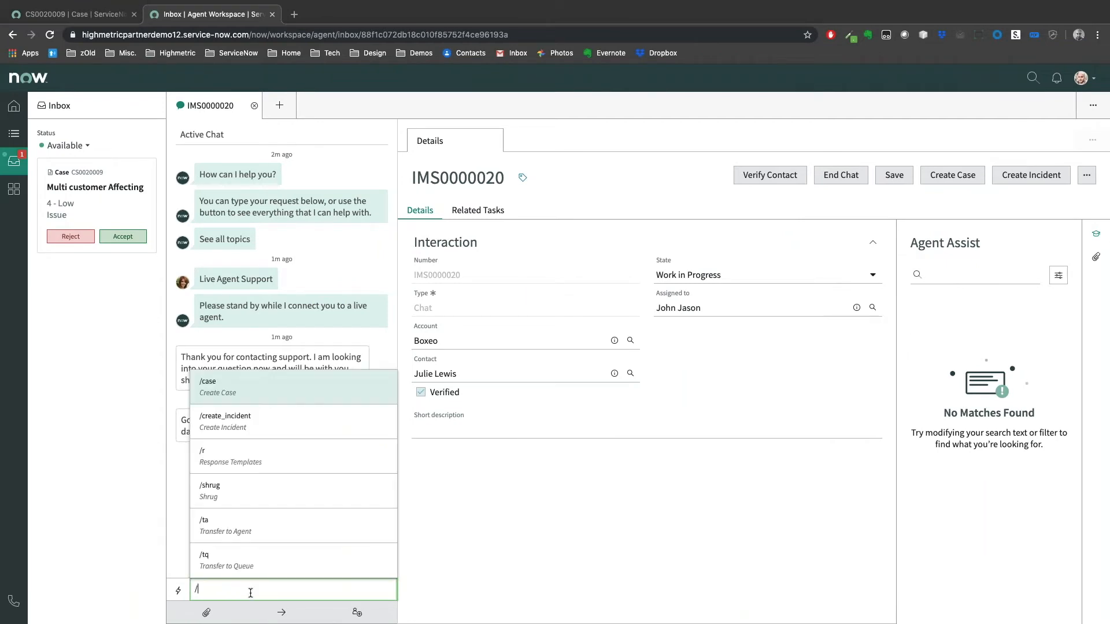
click(280, 559)
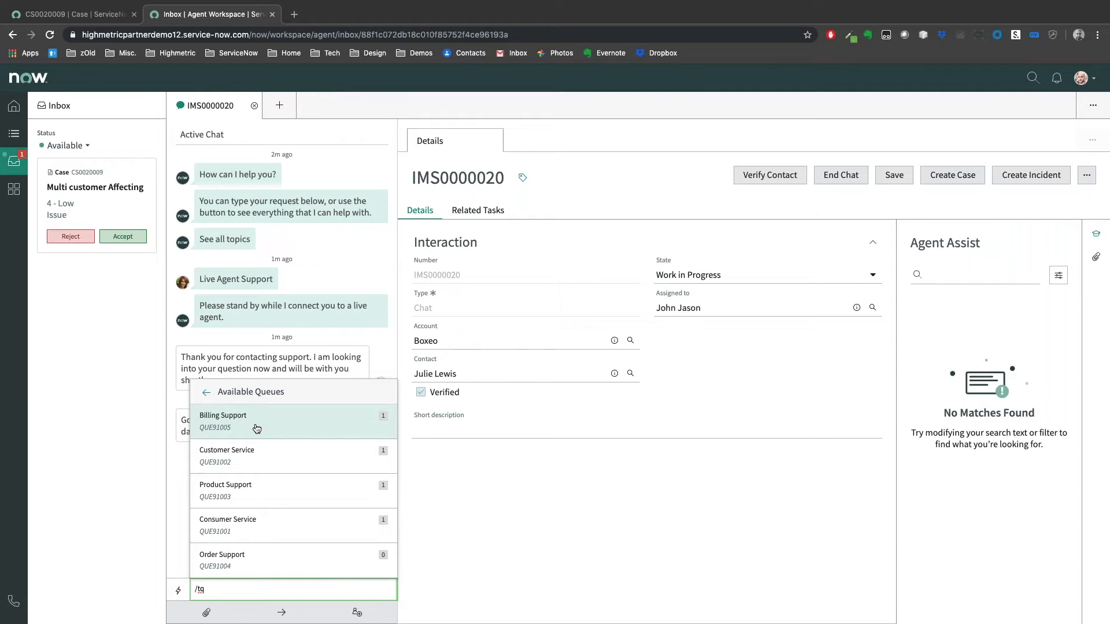
click(256, 428)
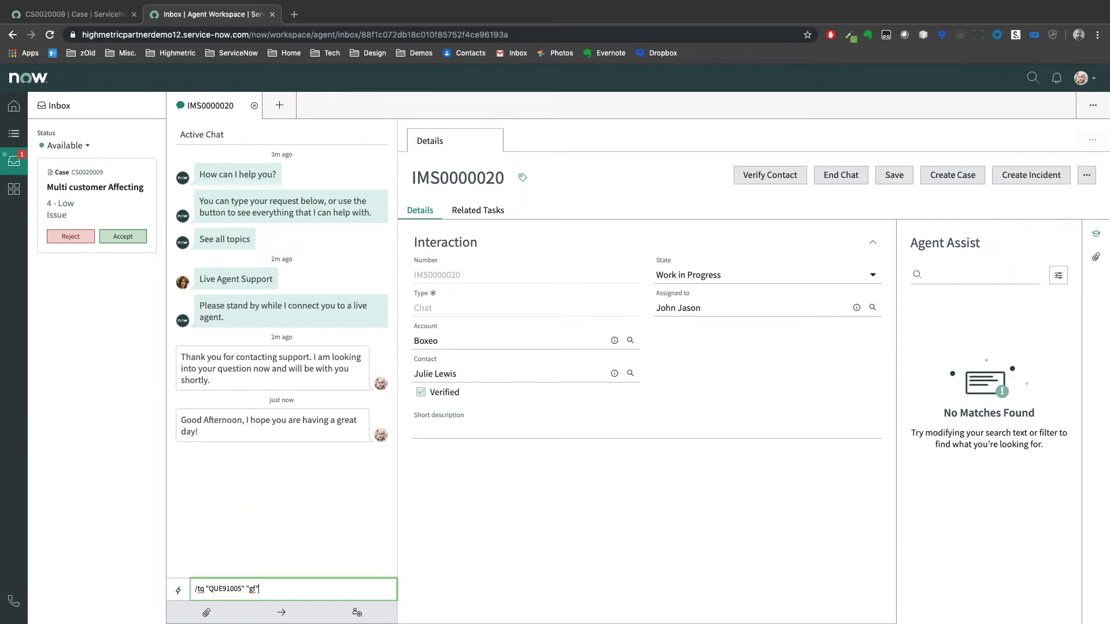
key(Return)
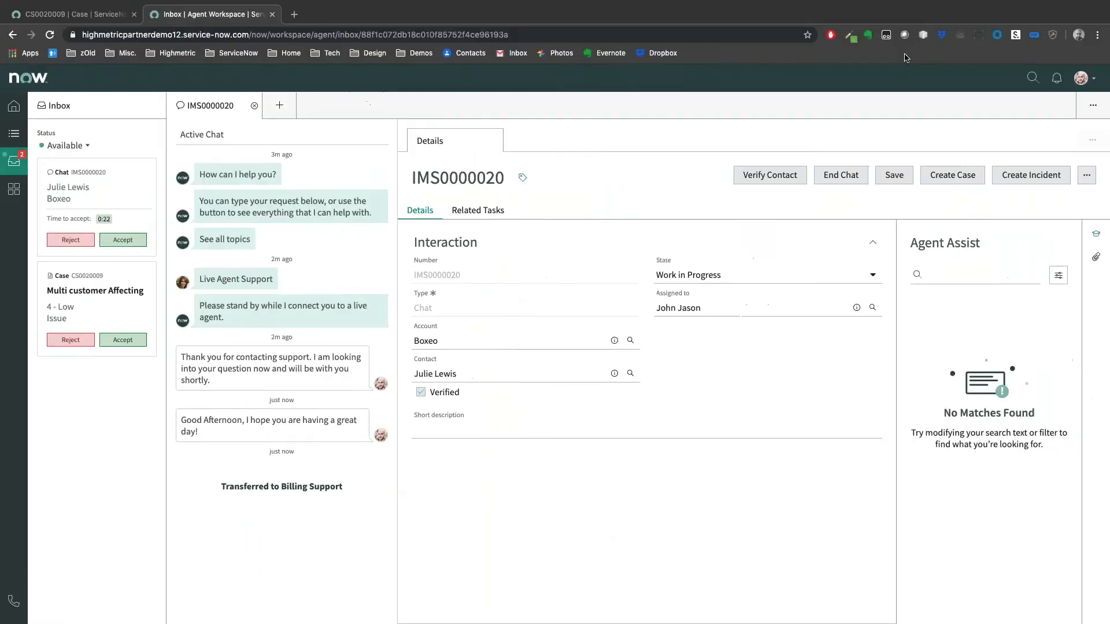
Step: Check the transferred conversation in the customer portal chat, return to Agent Workspace and switch to the Case Digest slide
key(ctrl+Right)
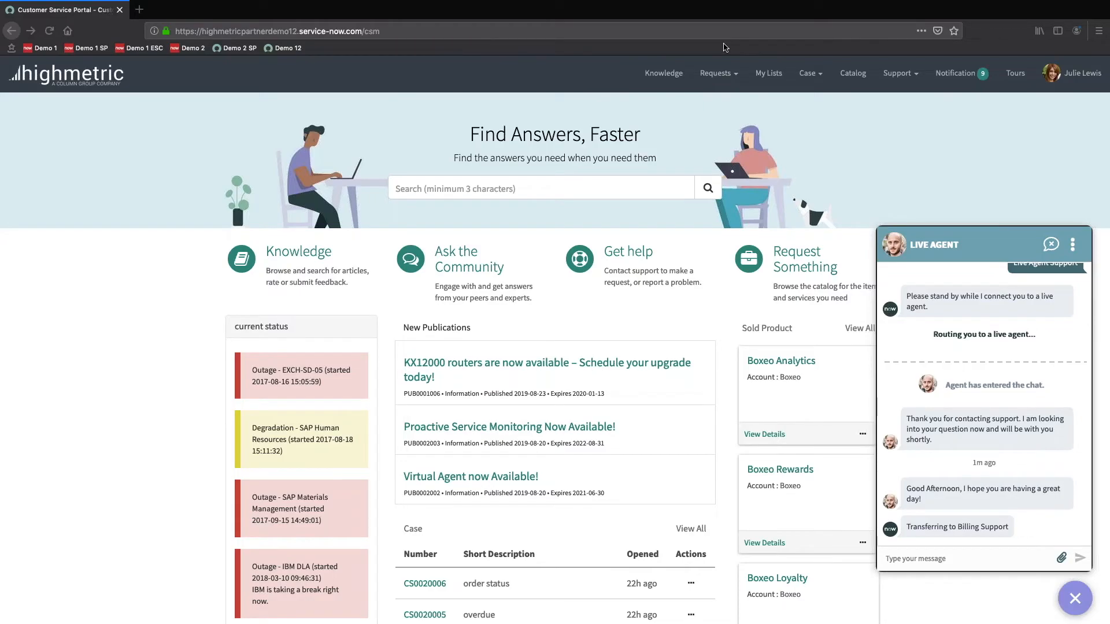
key(super+Tab)
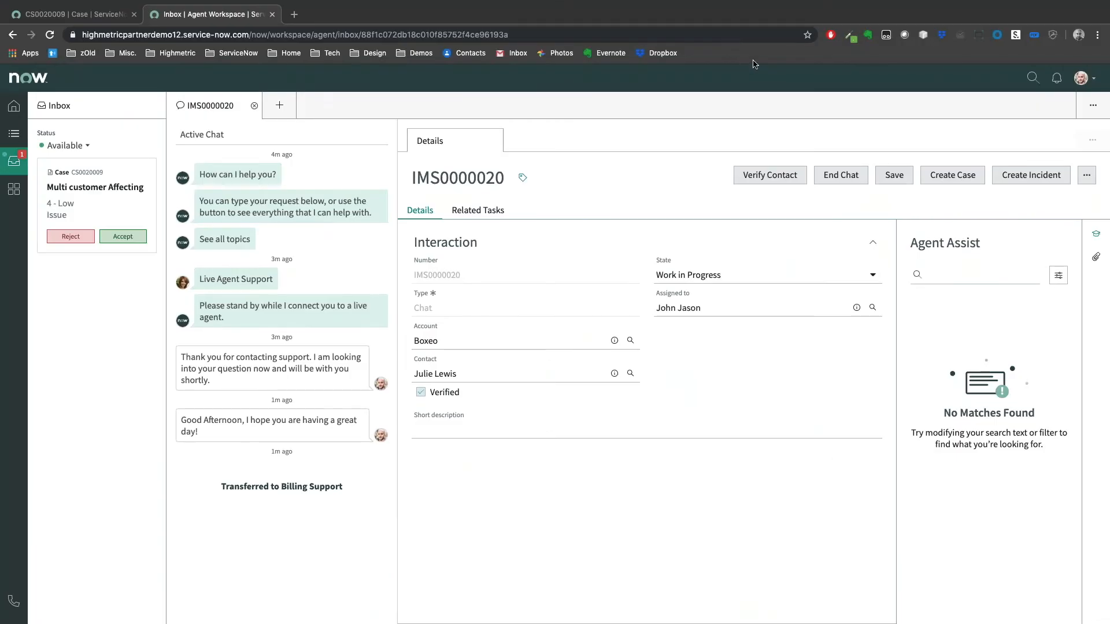
key(super+Tab)
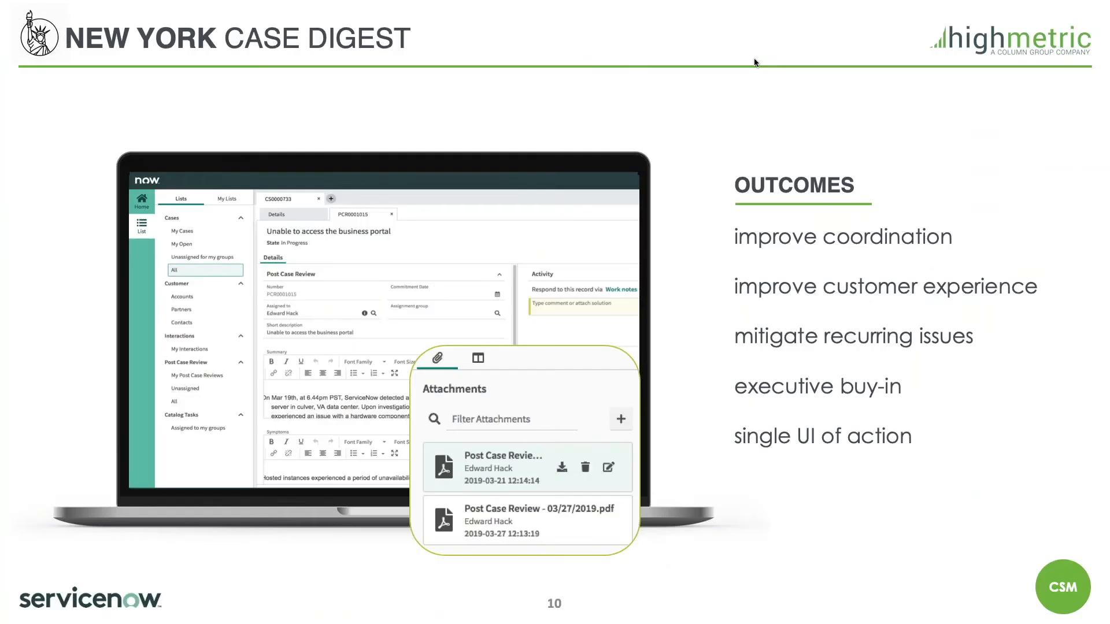
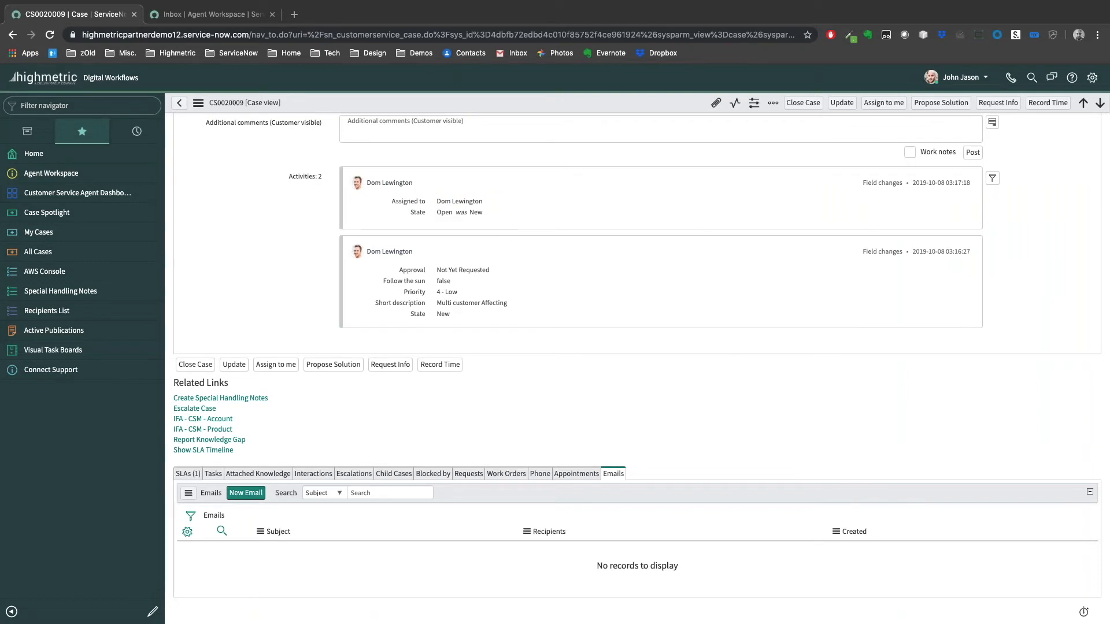
Step: Impersonate the agent assigned to the Multi customer Affecting case and open Agent Workspace from the favorites
click(985, 81)
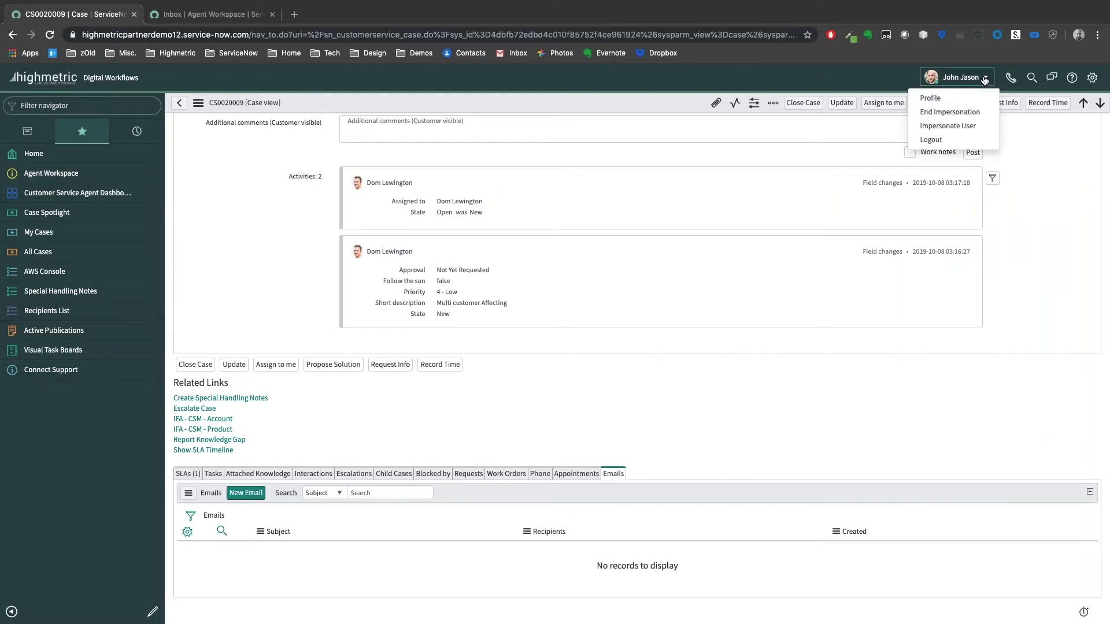
click(964, 125)
click(484, 186)
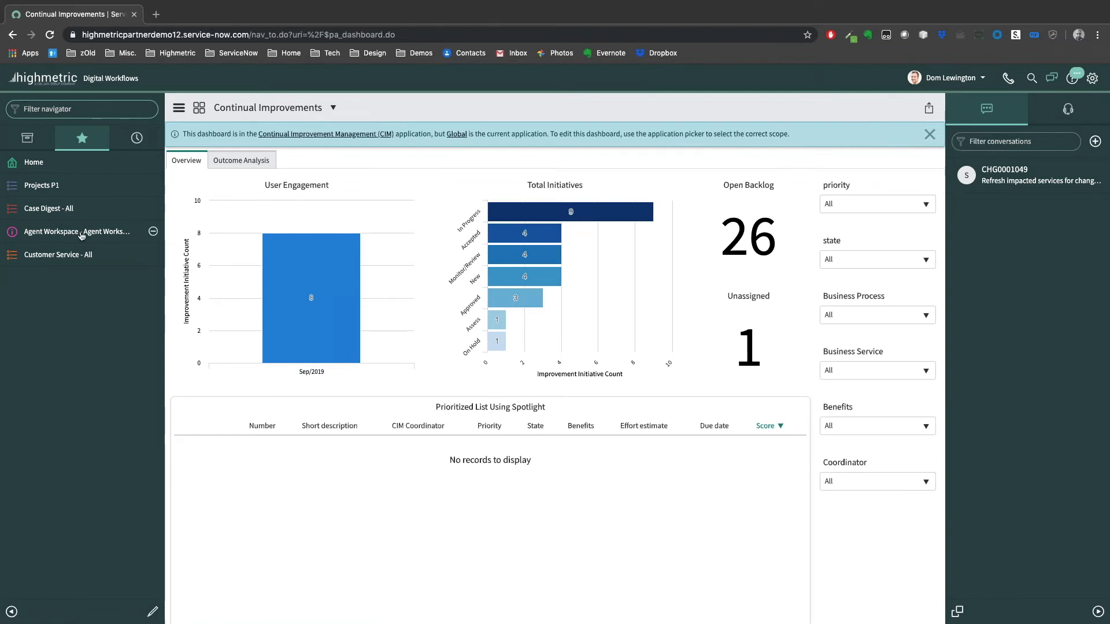
click(81, 233)
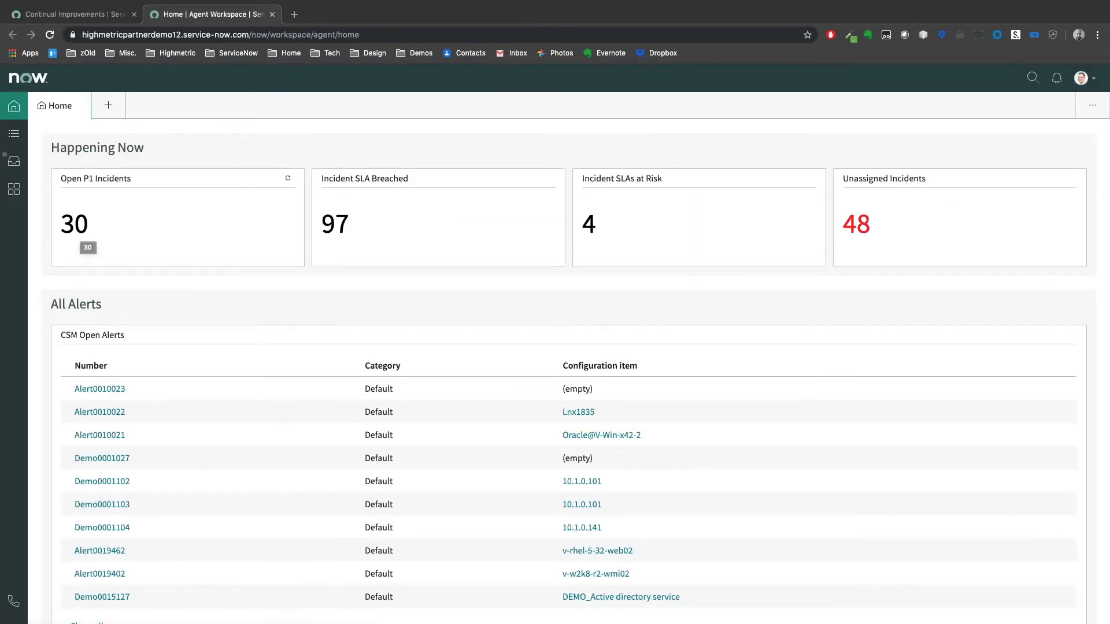
Step: Open the Multi customer Affecting case from the list of all cases
click(14, 134)
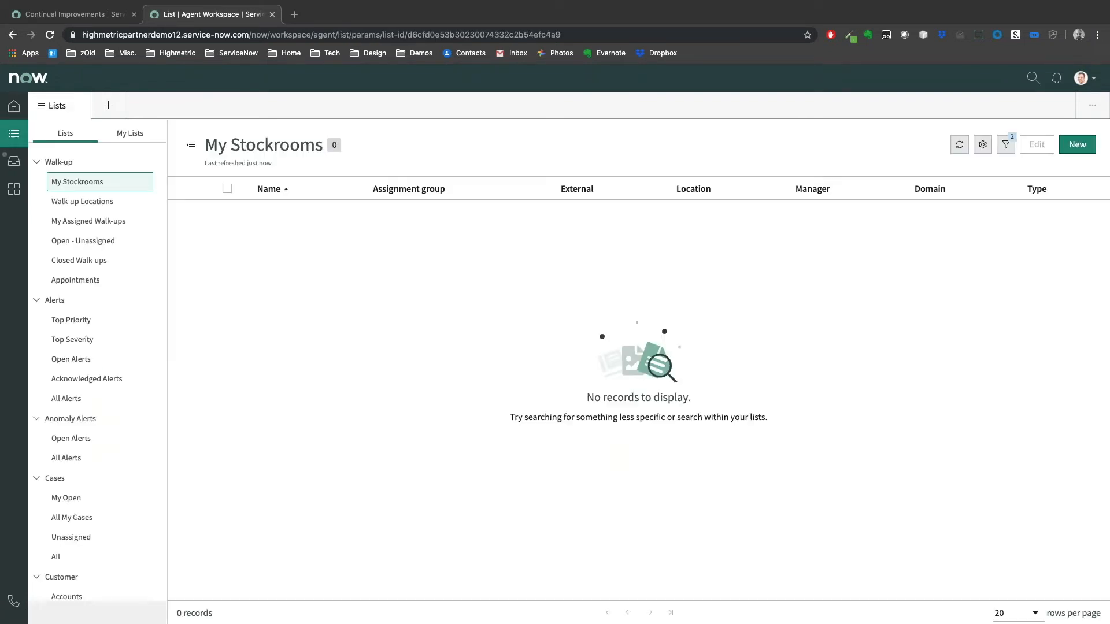
scroll(63, 506, down, 1)
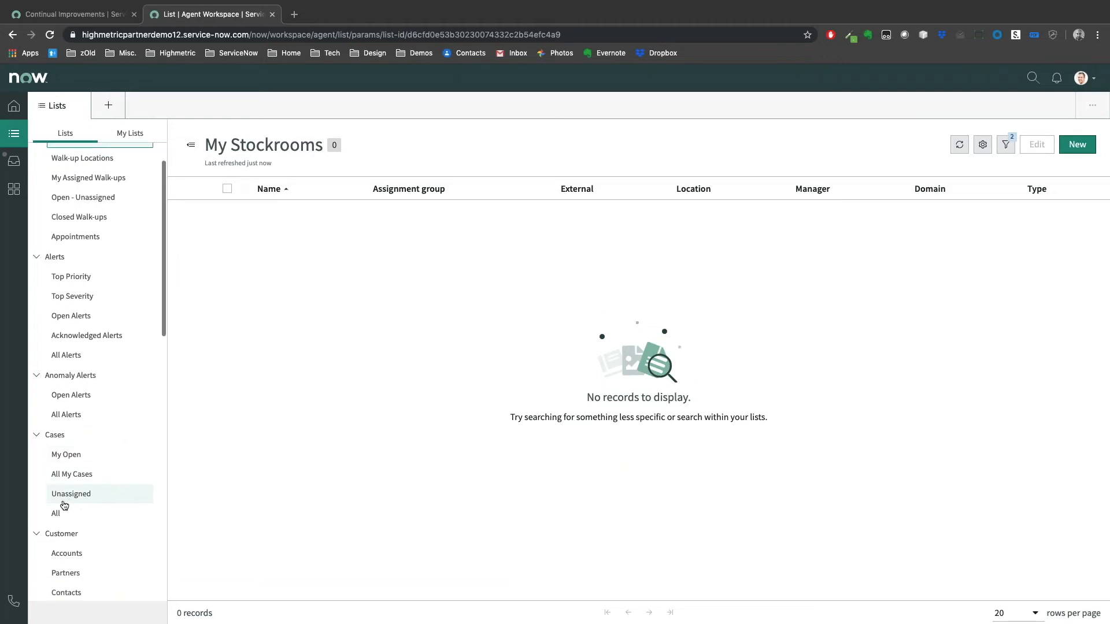
click(62, 515)
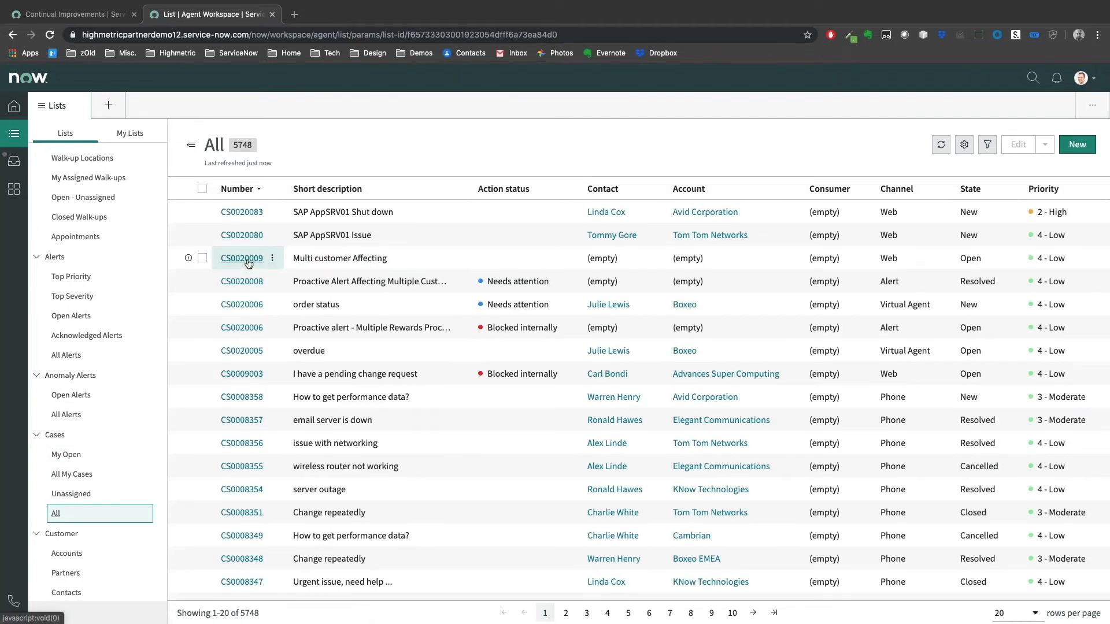
click(242, 258)
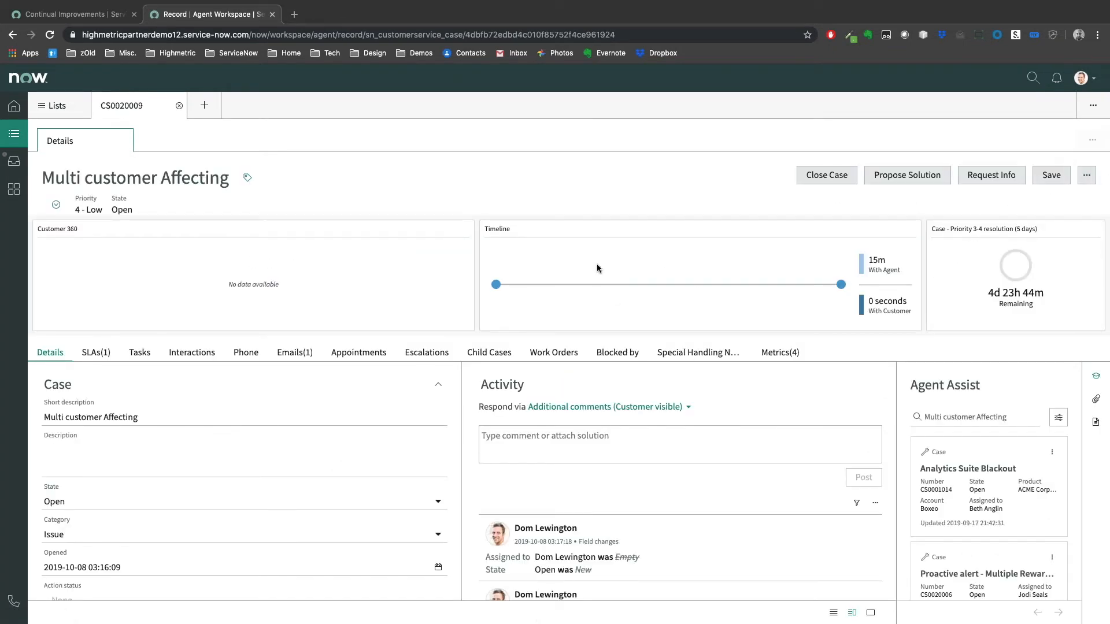
Step: In the case's Closure Information, choose the "Solved – Workaround provided" resolution code and enter "Rebooted the router" as the cause
scroll(371, 500, down, 5)
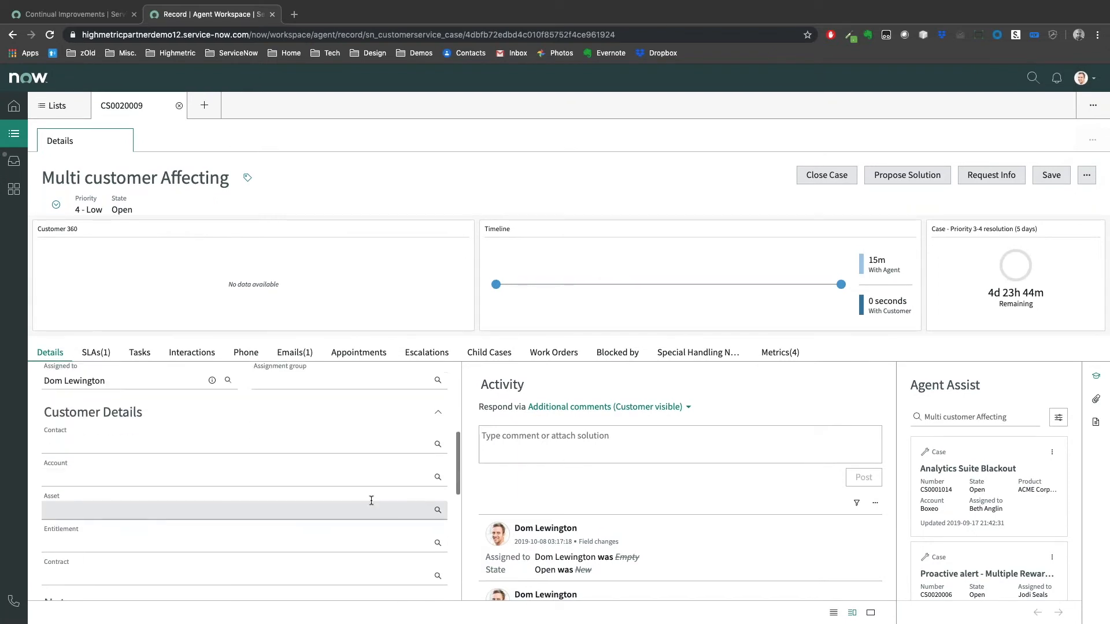
scroll(372, 501, down, 8)
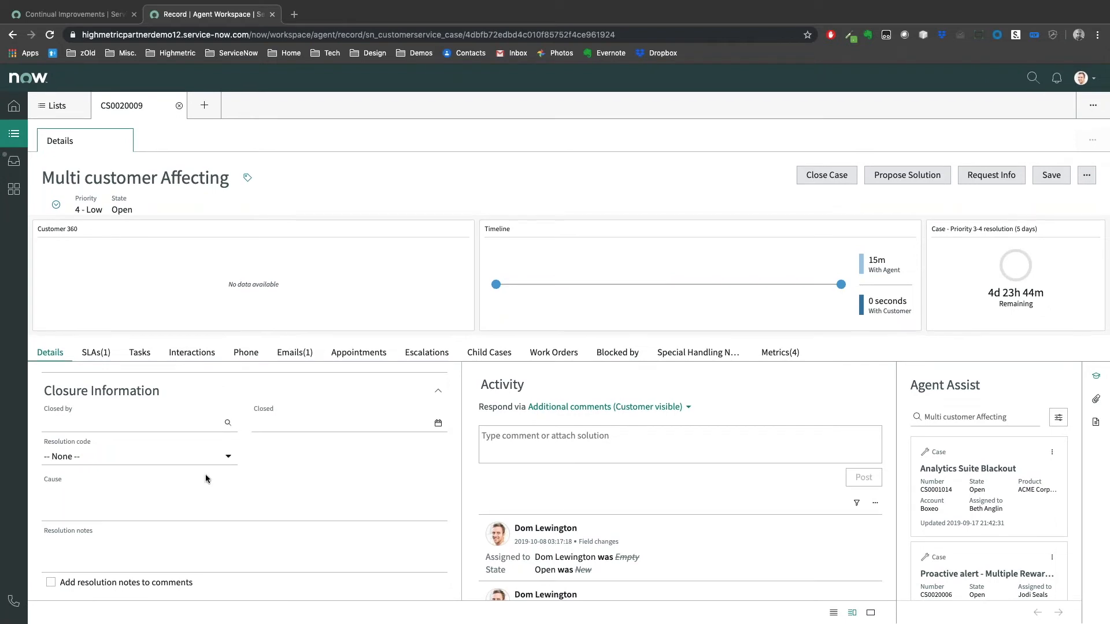
click(228, 457)
scroll(149, 362, down, 1)
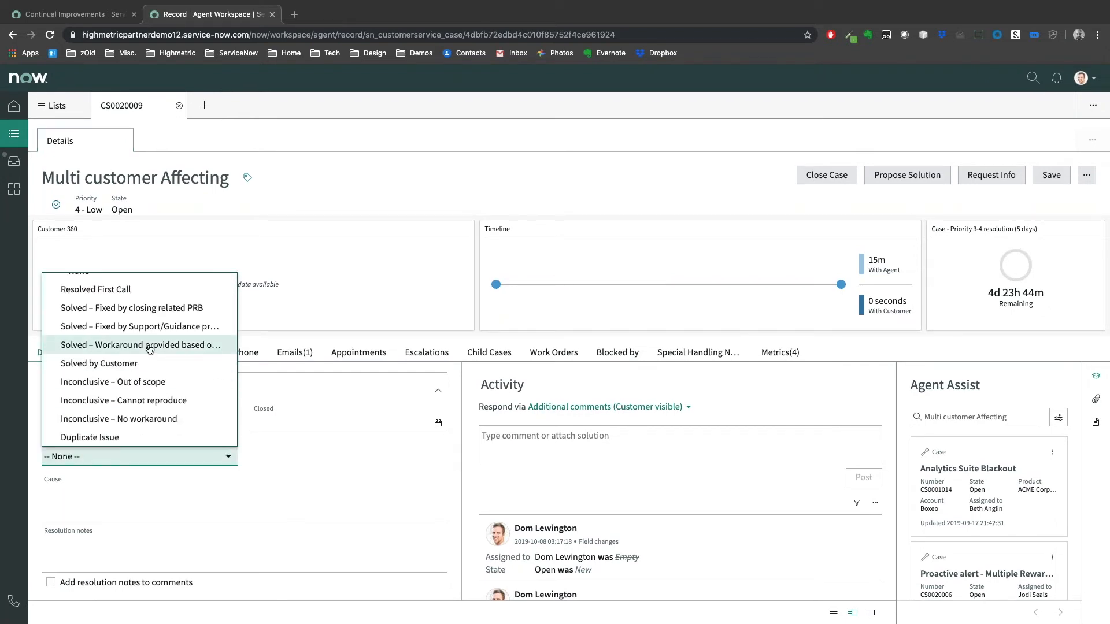
click(149, 345)
click(114, 505)
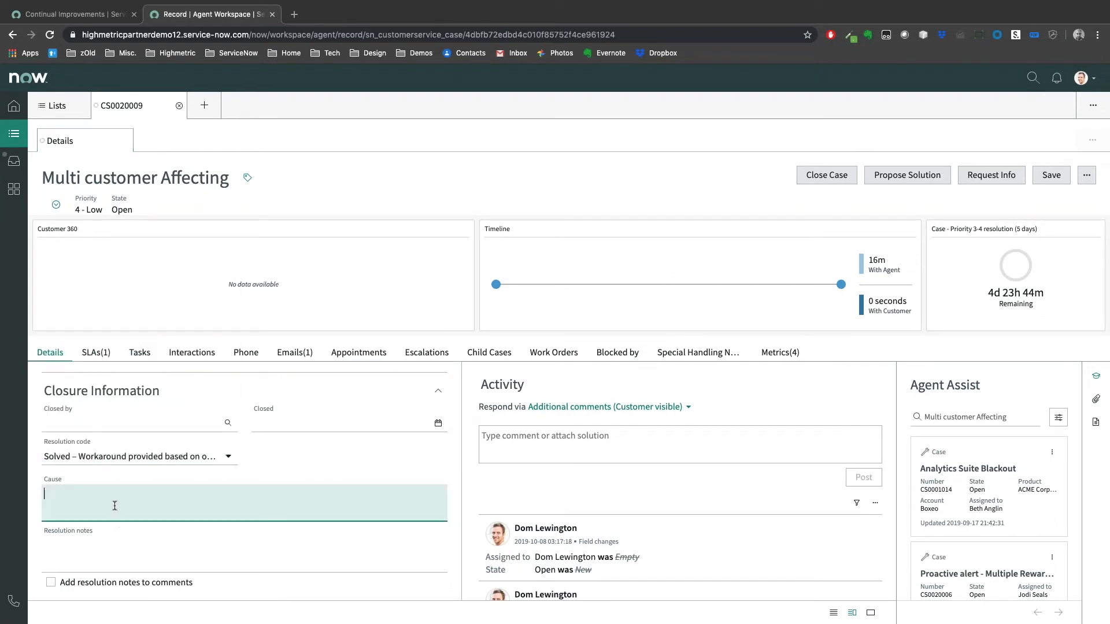
text(Rebooted the router)
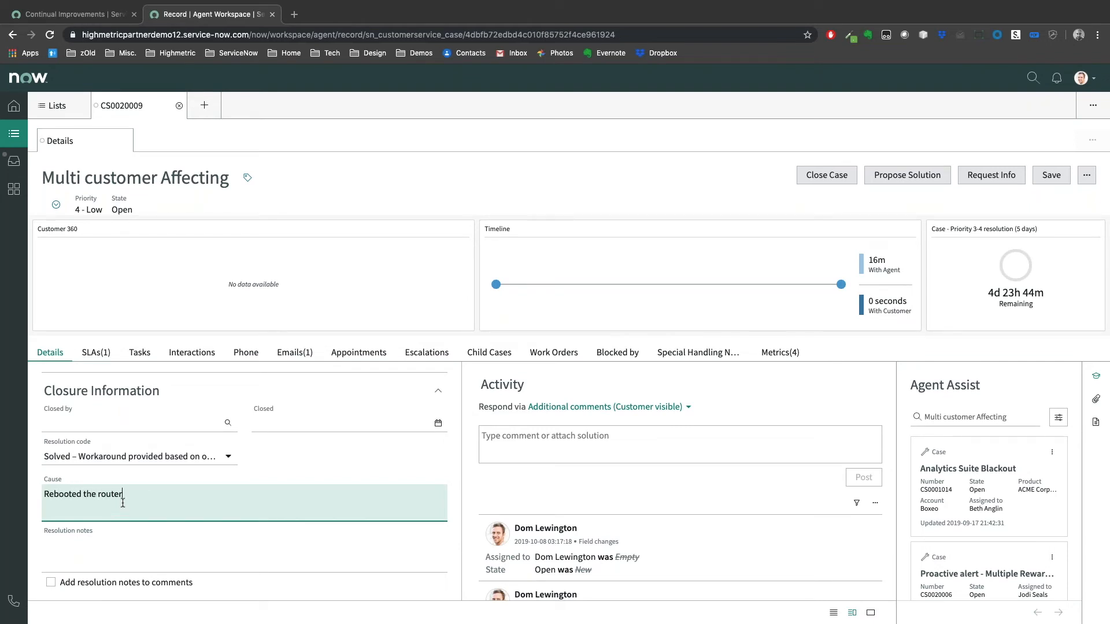
Step: Copy the cause "Rebooted the router" into the mandatory Resolution notes, dismiss the error notices and propose the solution
click(923, 184)
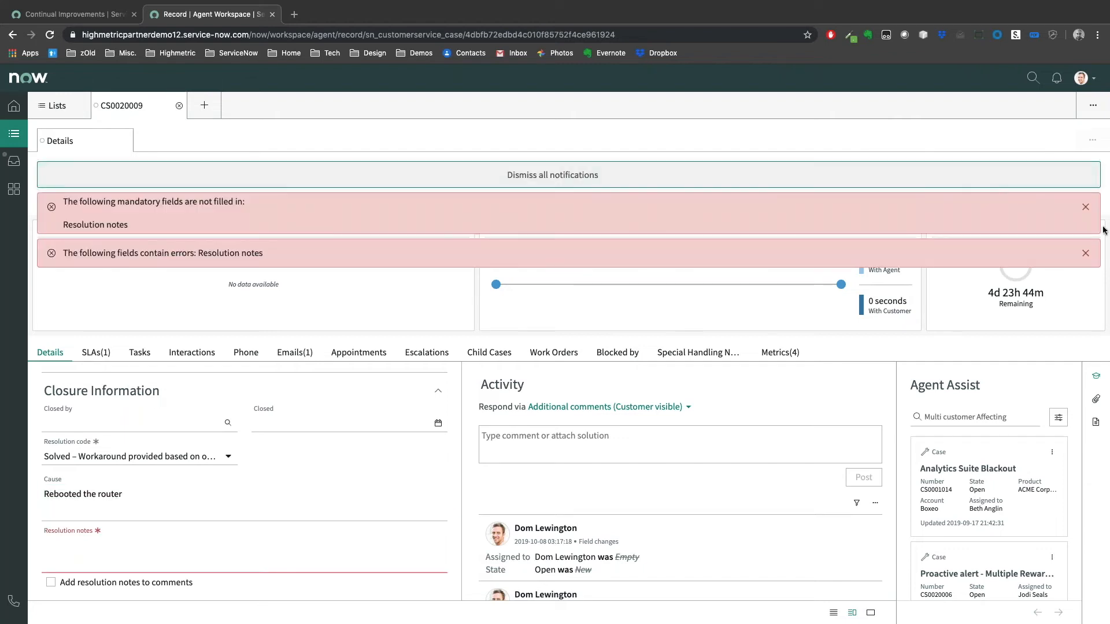
click(1086, 208)
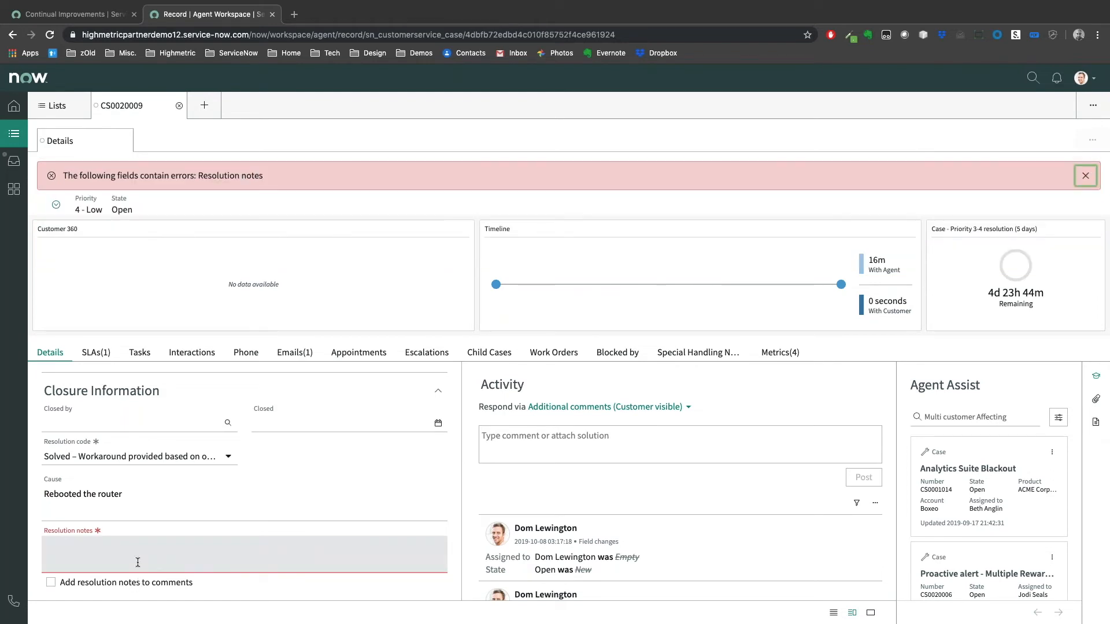
triple_click(82, 494)
key(super+c)
click(188, 546)
key(super+v)
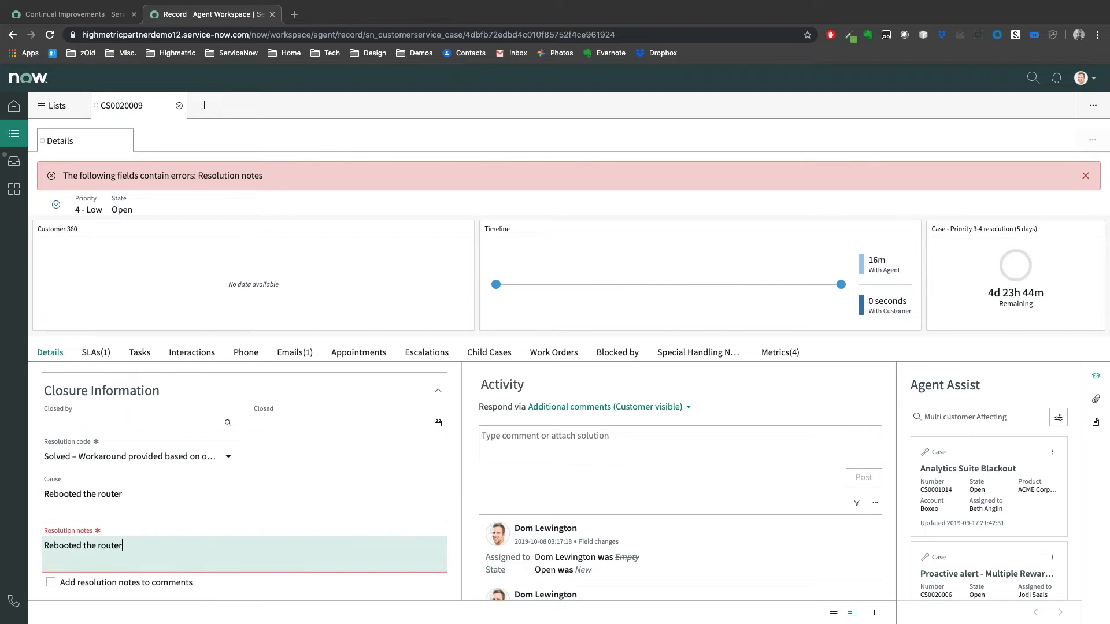
click(1086, 176)
click(906, 174)
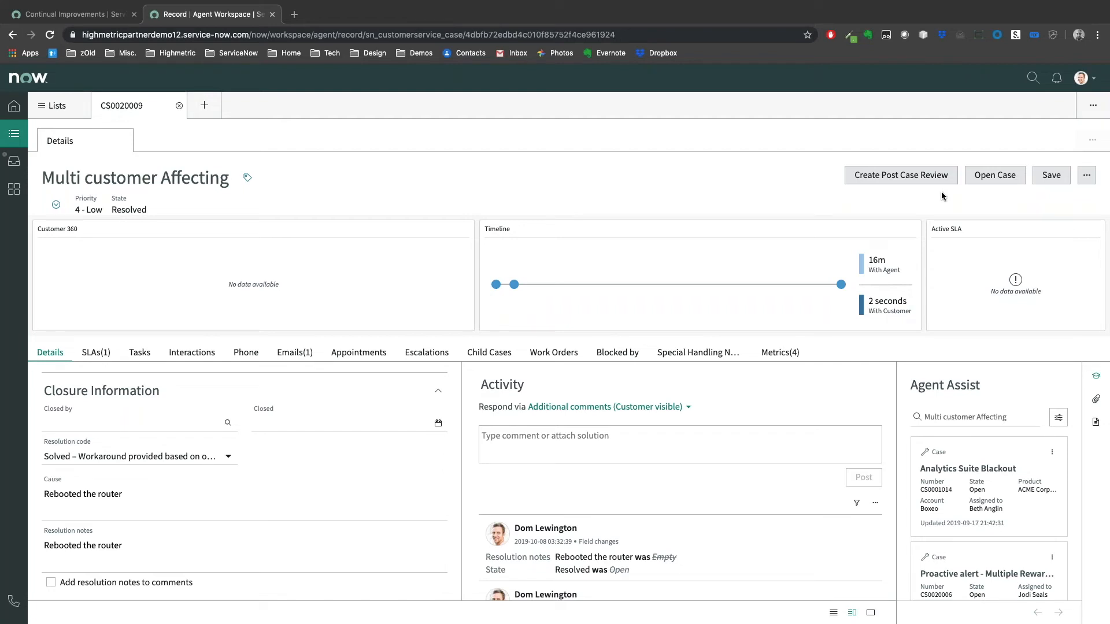
Step: Create a Post Case Review for the resolved case and add its assignee as the approval user
click(891, 181)
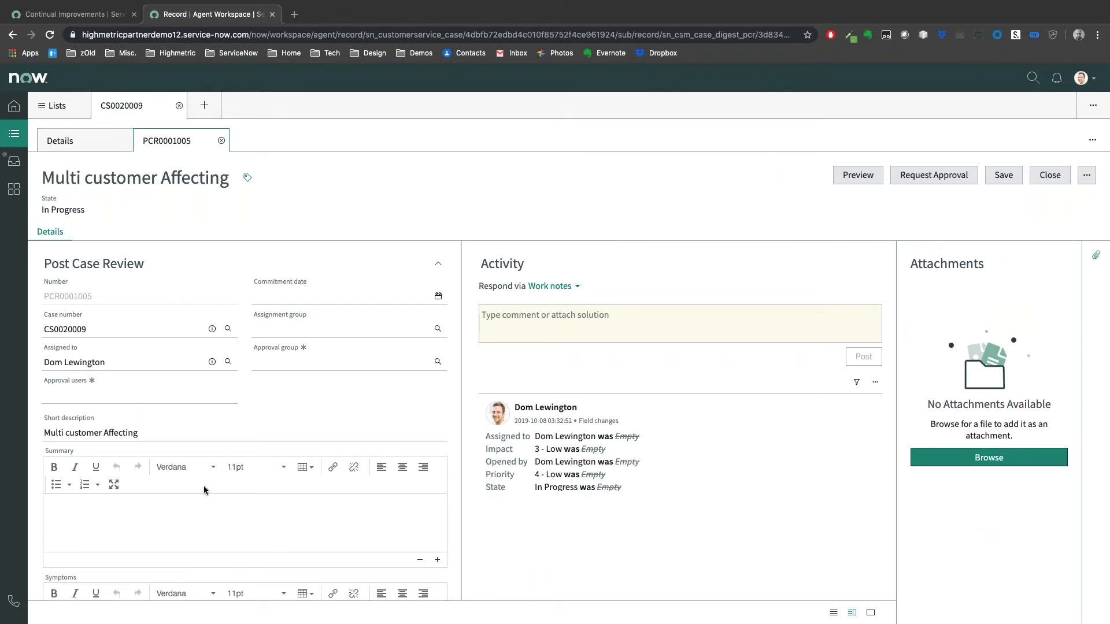
click(133, 391)
text(dom)
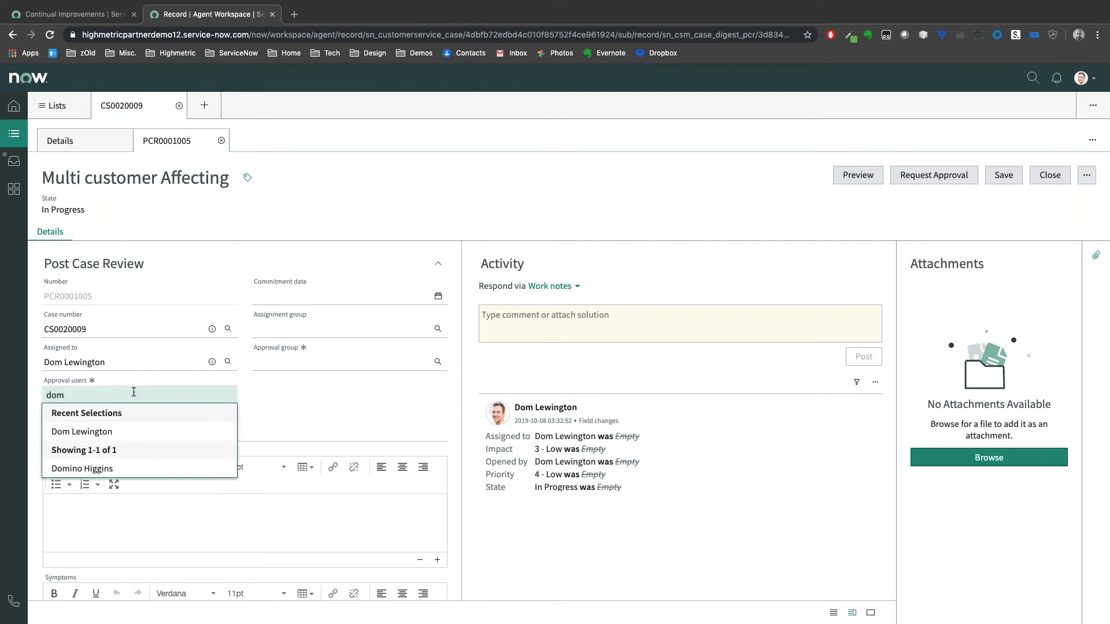
click(124, 431)
Step: Enter "CSM Webinar" as the Post Case Review's summary and copy the same text into its symptoms
click(106, 527)
text(C)
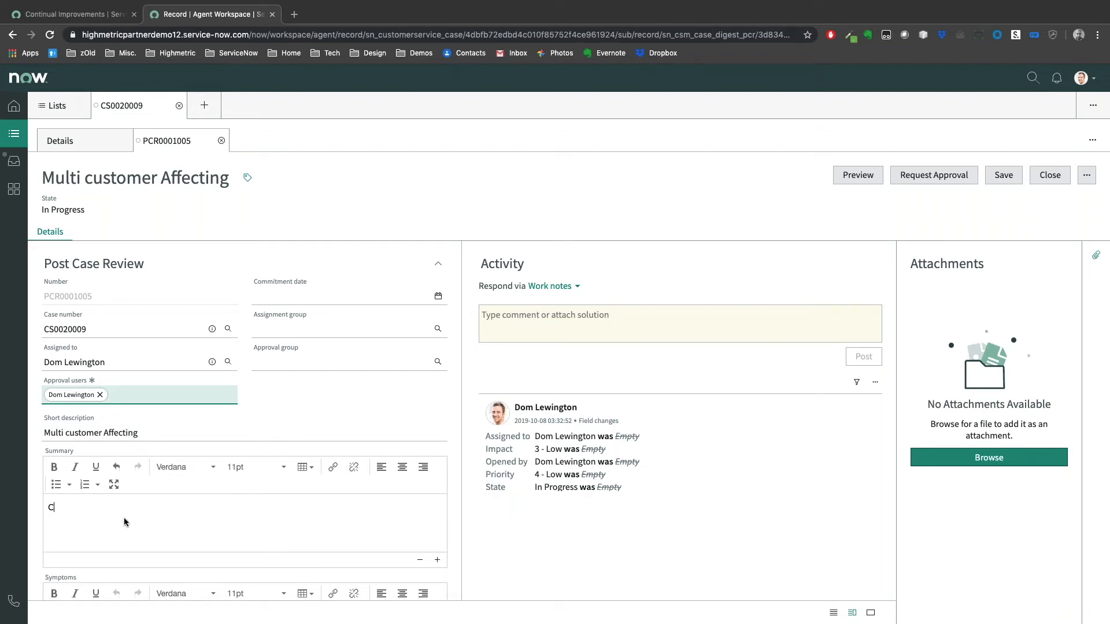
text(SM Webinb)
text(a)
drag(103, 508, 48, 508)
key(super+c)
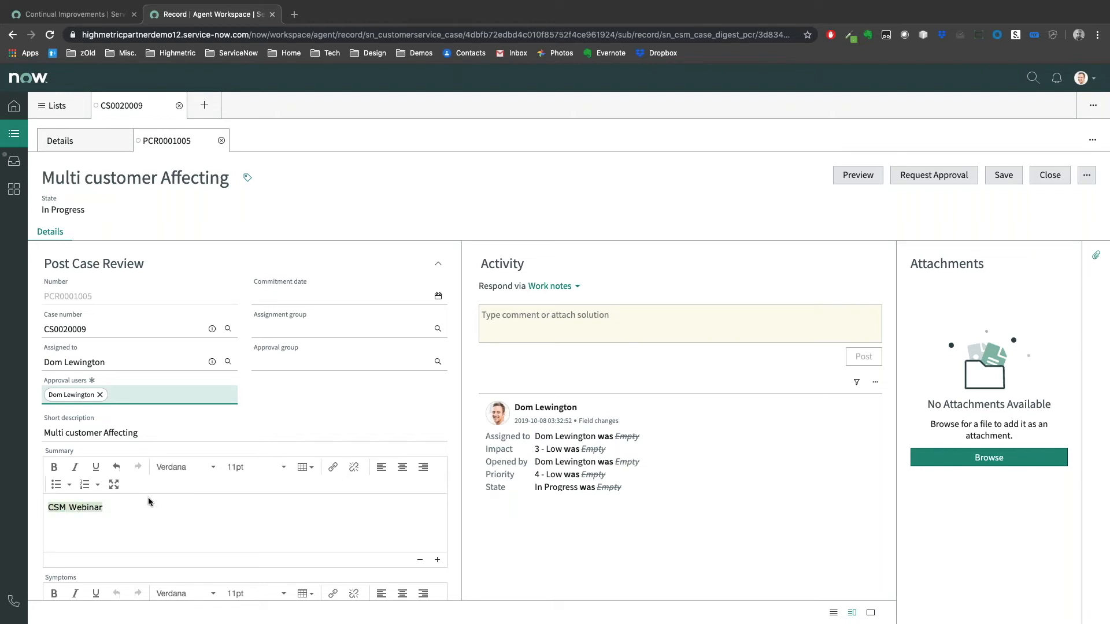
scroll(148, 497, down, 3)
click(127, 519)
key(super+v)
Step: Paste "CSM Webinar" as the preventive measures taken in the Post Case Review
scroll(129, 526, down, 4)
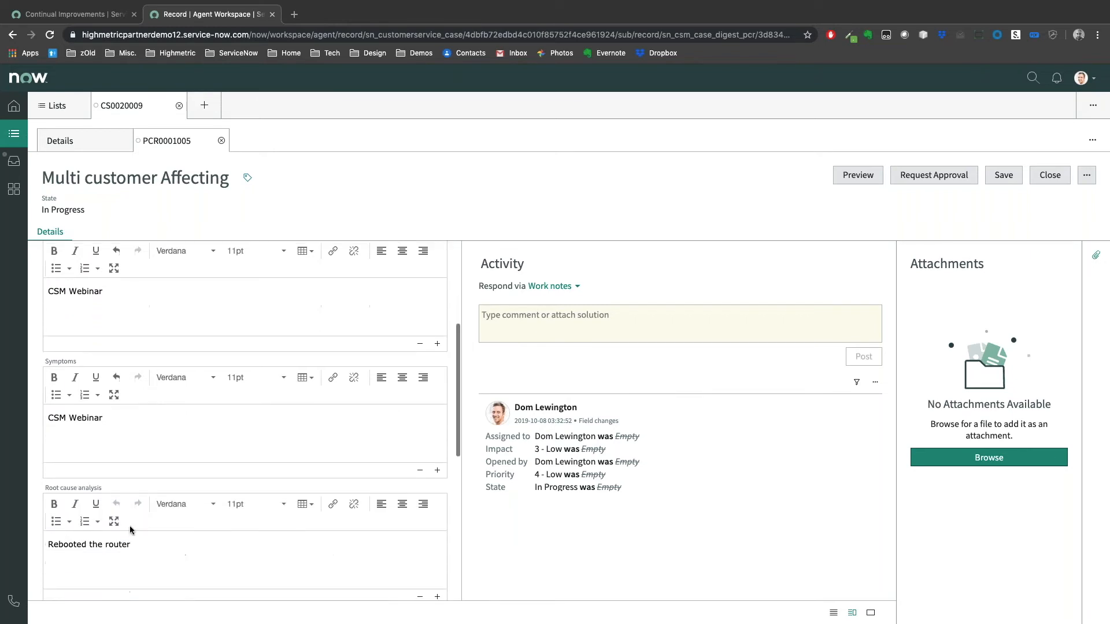
scroll(126, 508, down, 2)
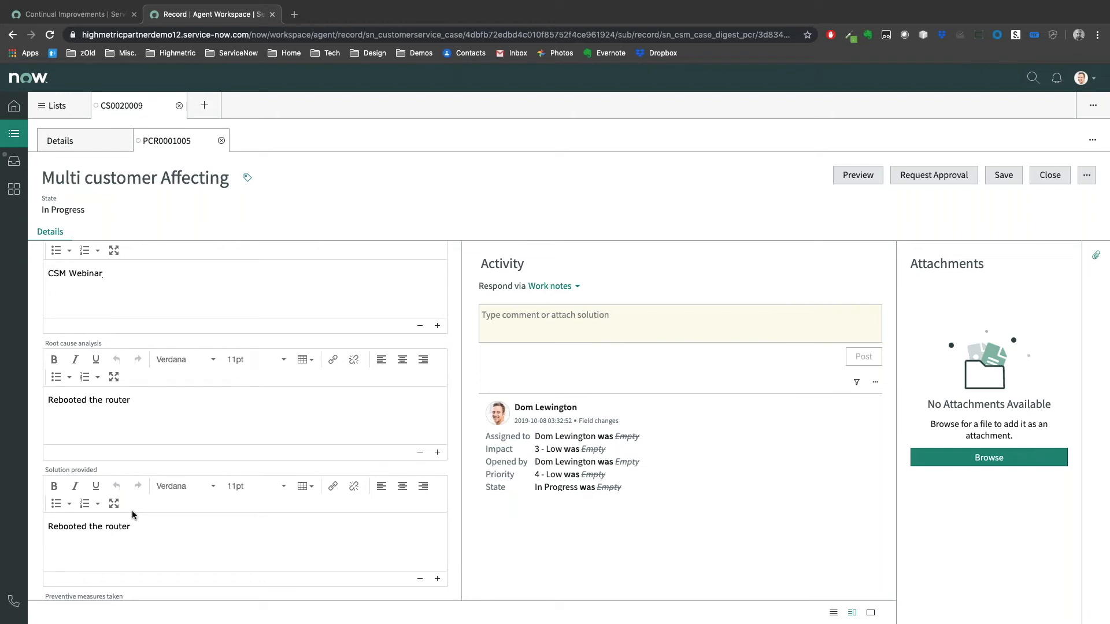
scroll(115, 515, down, 4)
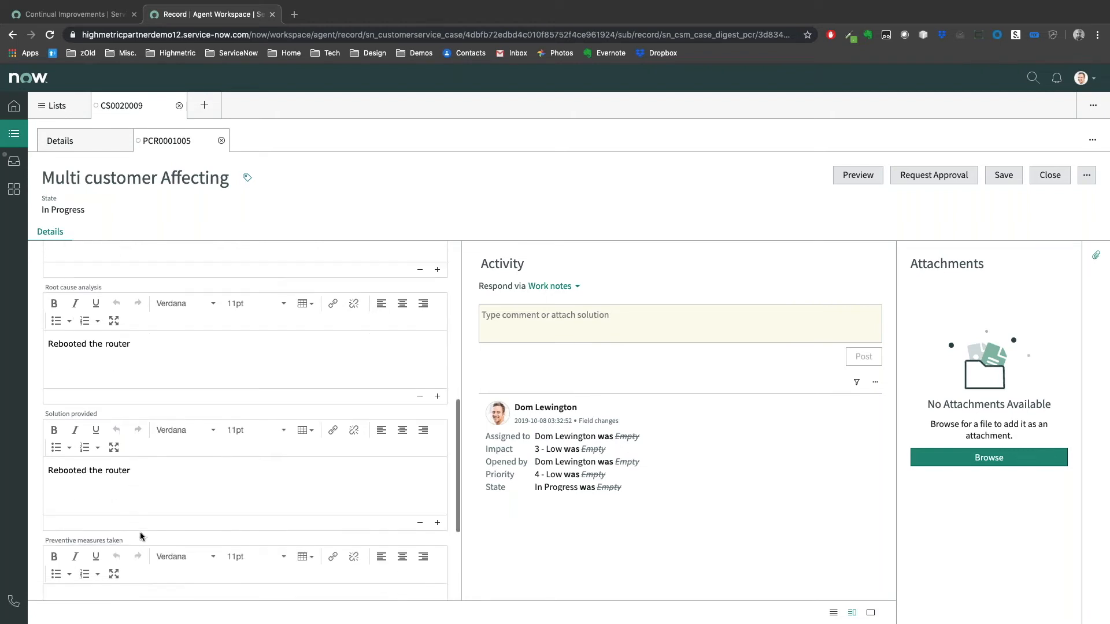
click(112, 515)
key(super+v)
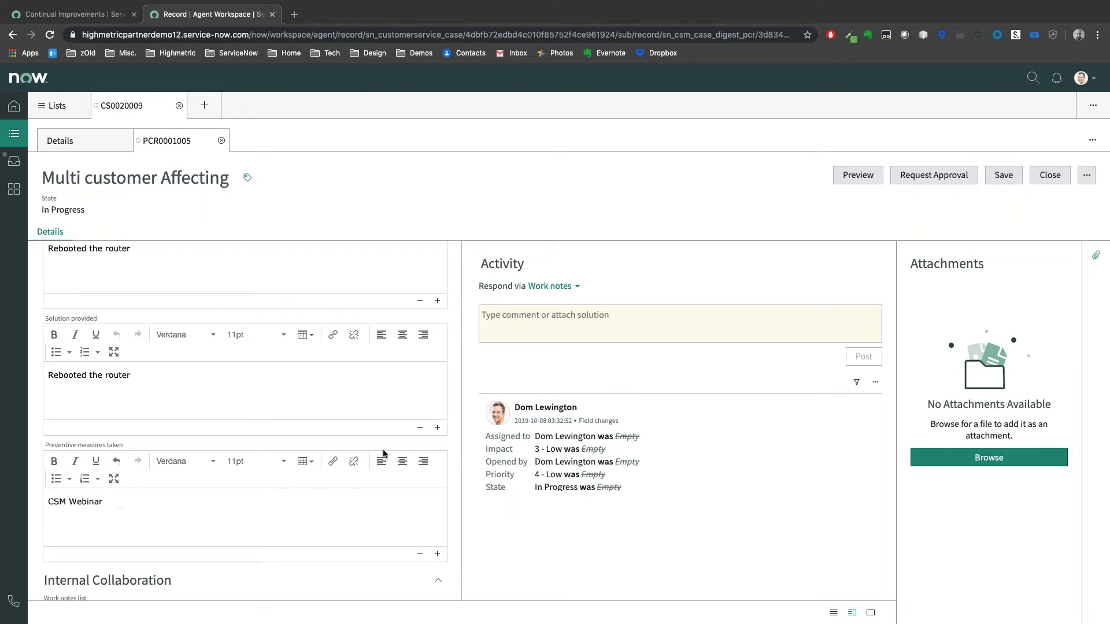
Step: Submit the completed Post Case Review for approval
scroll(240, 384, up, 5)
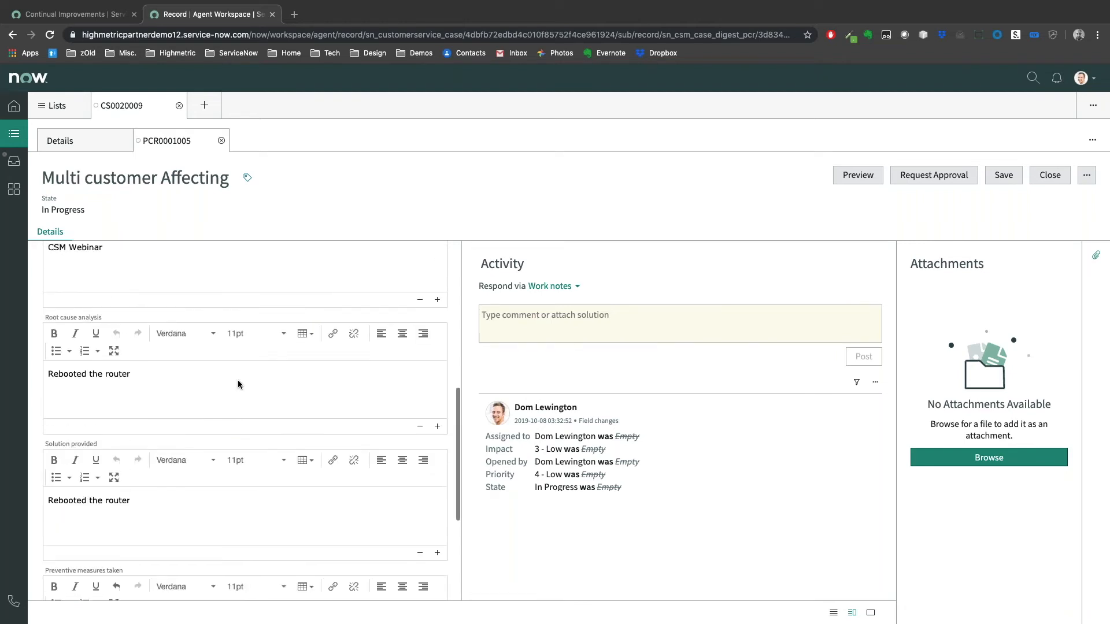
scroll(240, 384, up, 5)
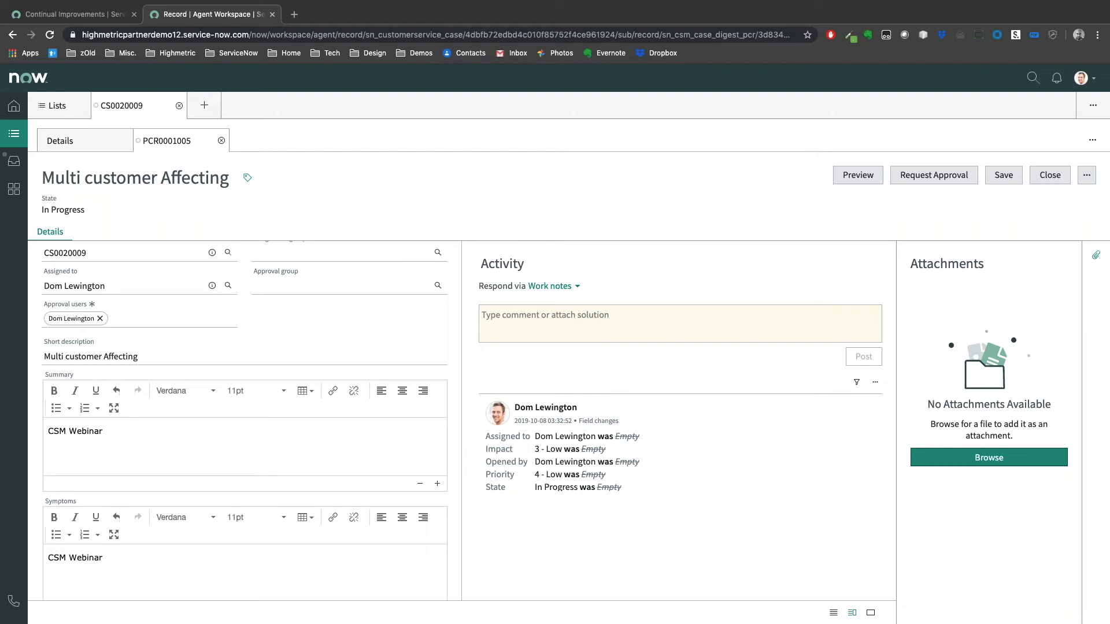
click(916, 180)
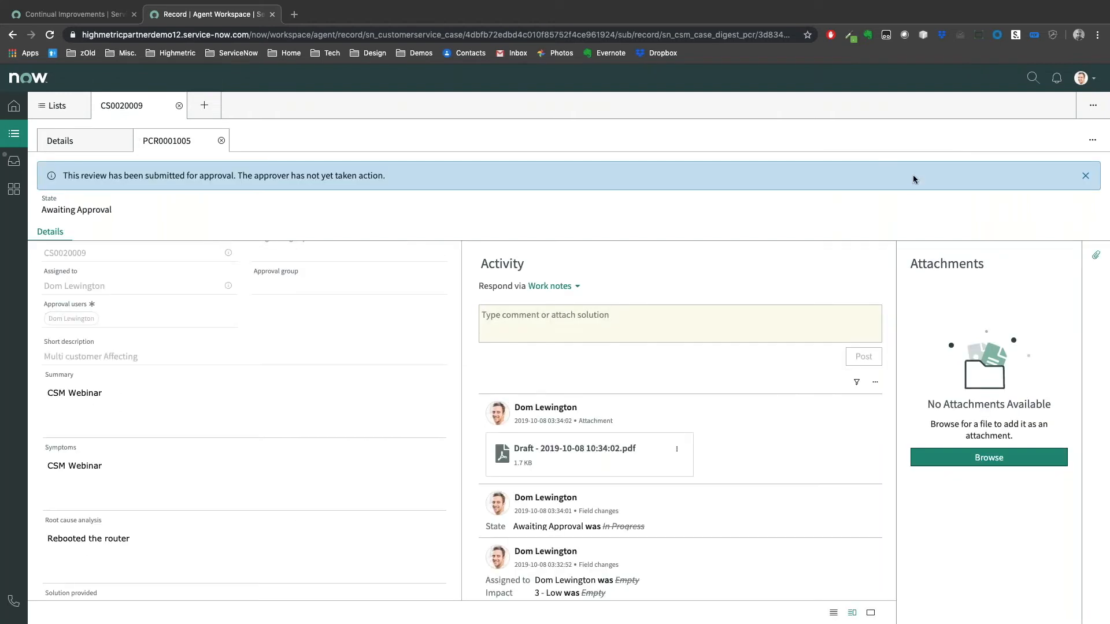
Step: Open the Multi customer Affecting review from the Case Digest list in the platform view and hide the Connect sidebar
click(69, 16)
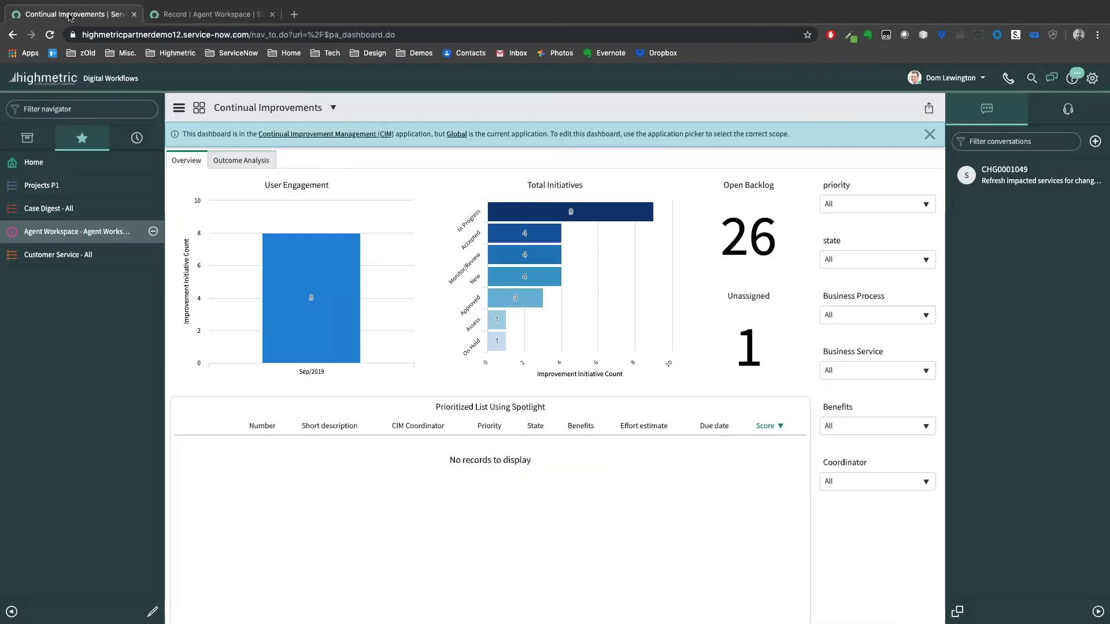
click(66, 213)
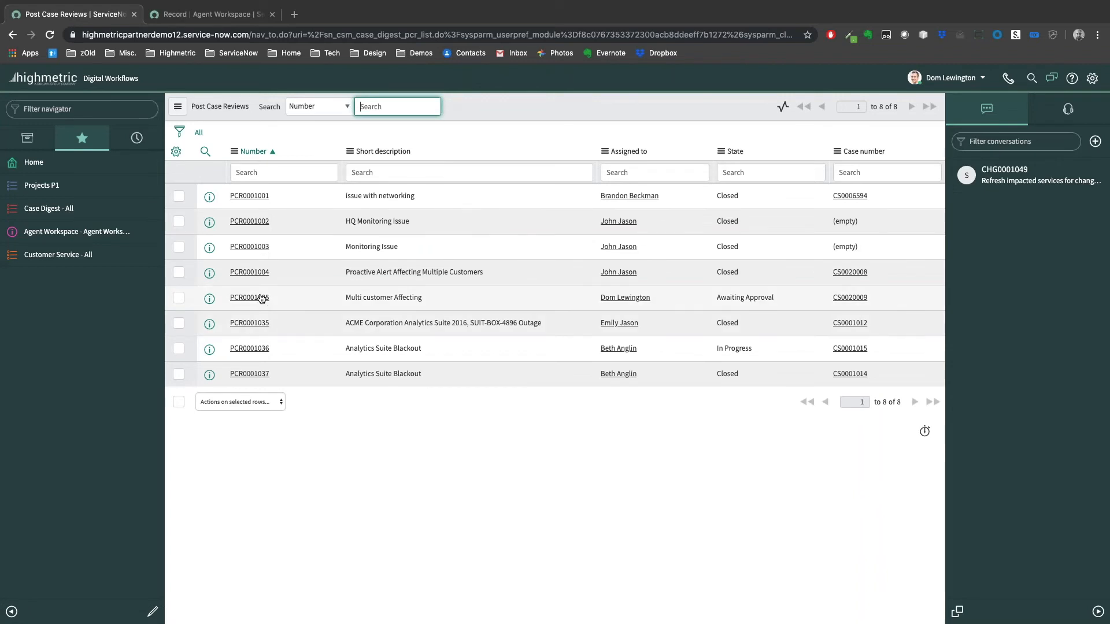
click(260, 297)
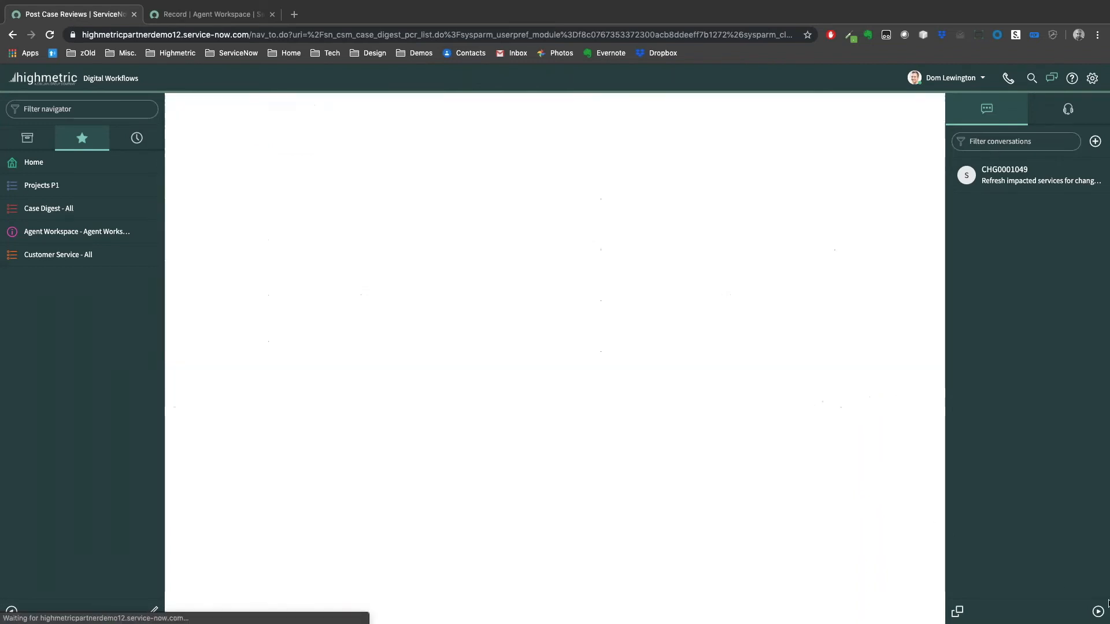
click(1051, 78)
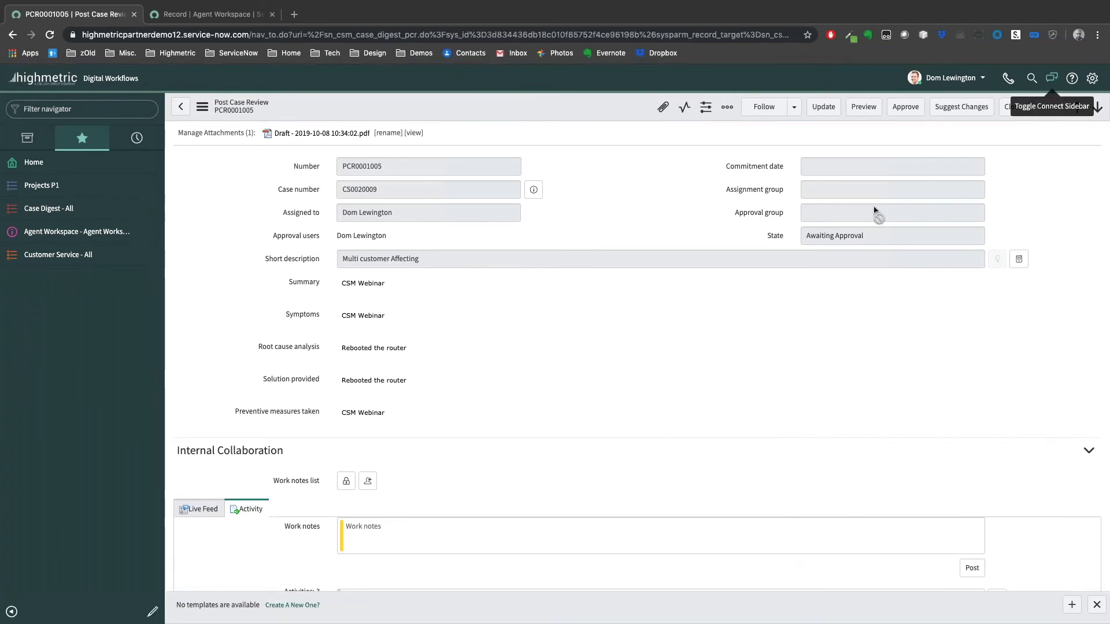
Step: Check the review's summary, symptoms, root cause and solution, and approve the Post Case Review
scroll(415, 335, down, 3)
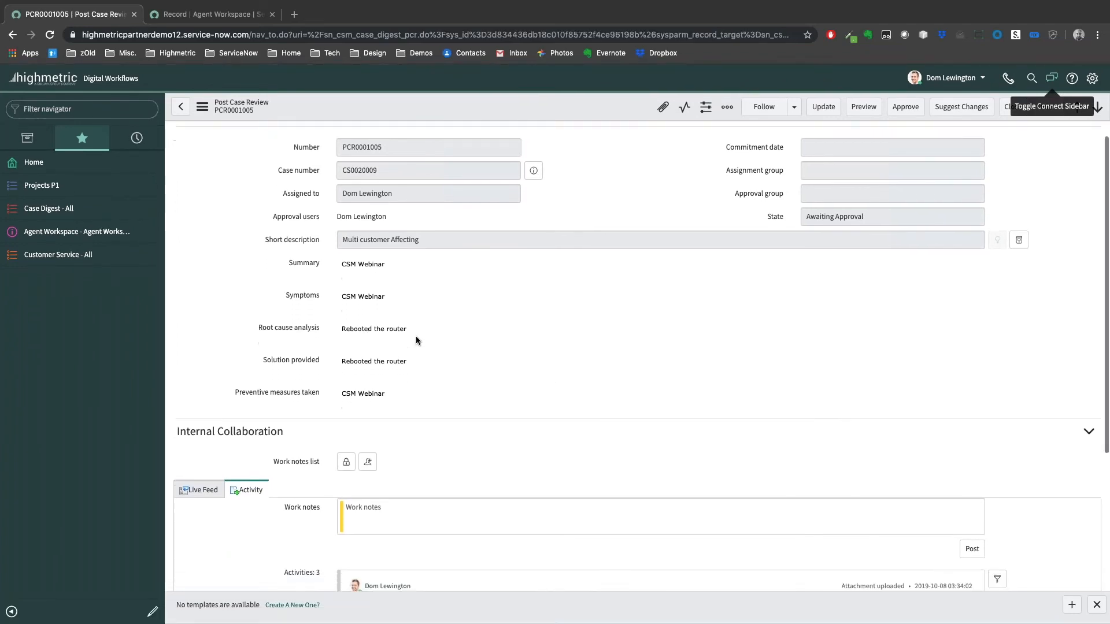
scroll(415, 334, up, 1)
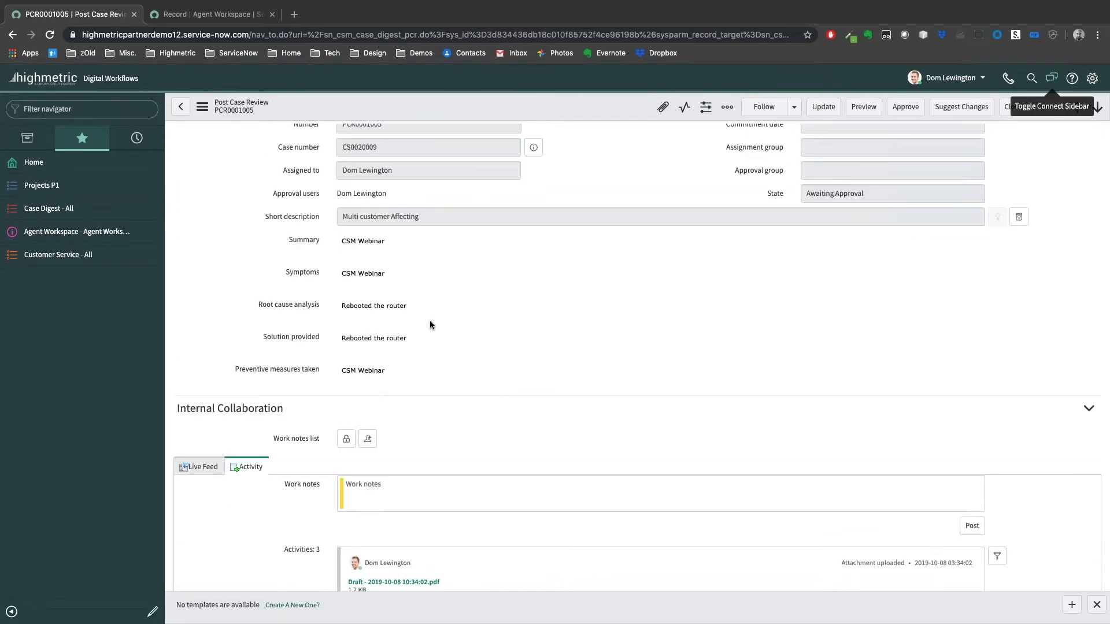
scroll(431, 322, up, 1)
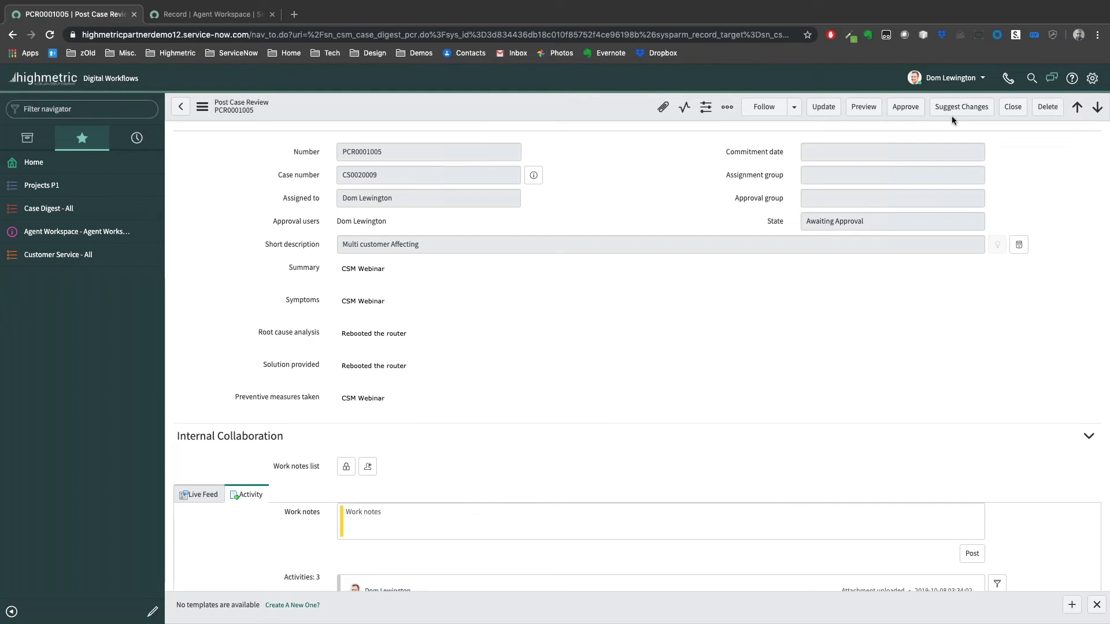
click(906, 108)
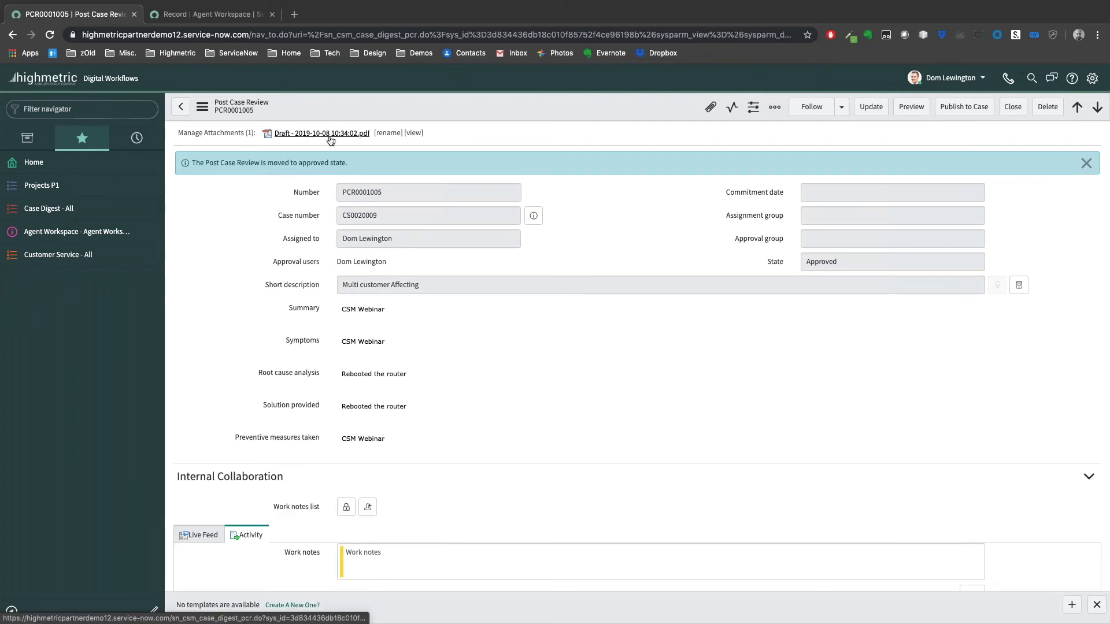
Step: Check the activity streams of the case and its Post Case Review in Agent Workspace
click(215, 15)
click(75, 139)
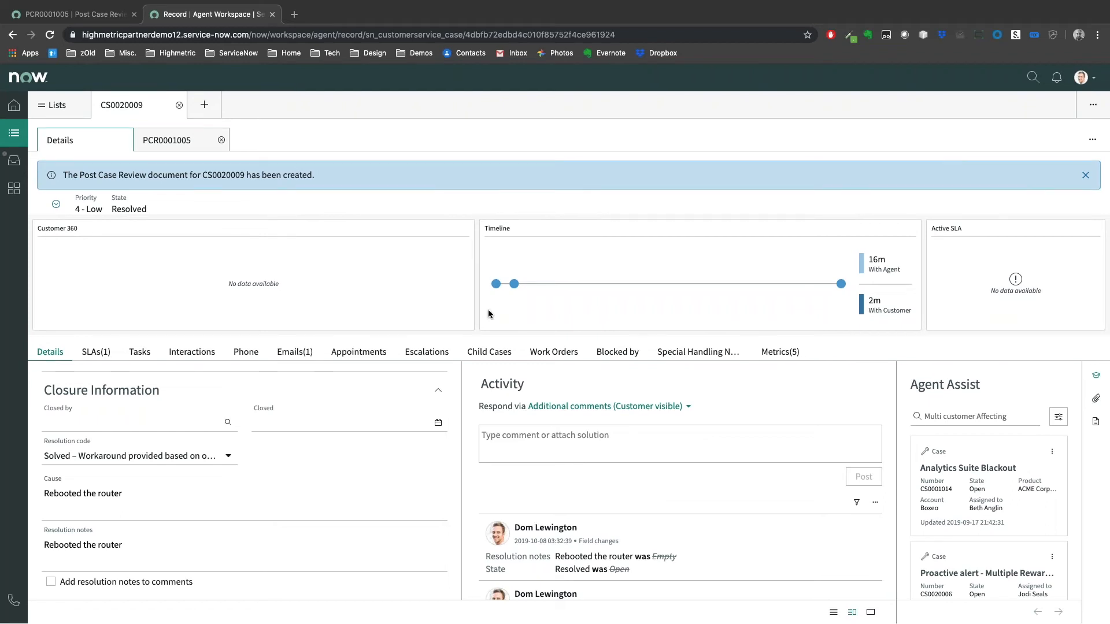
scroll(674, 523, down, 3)
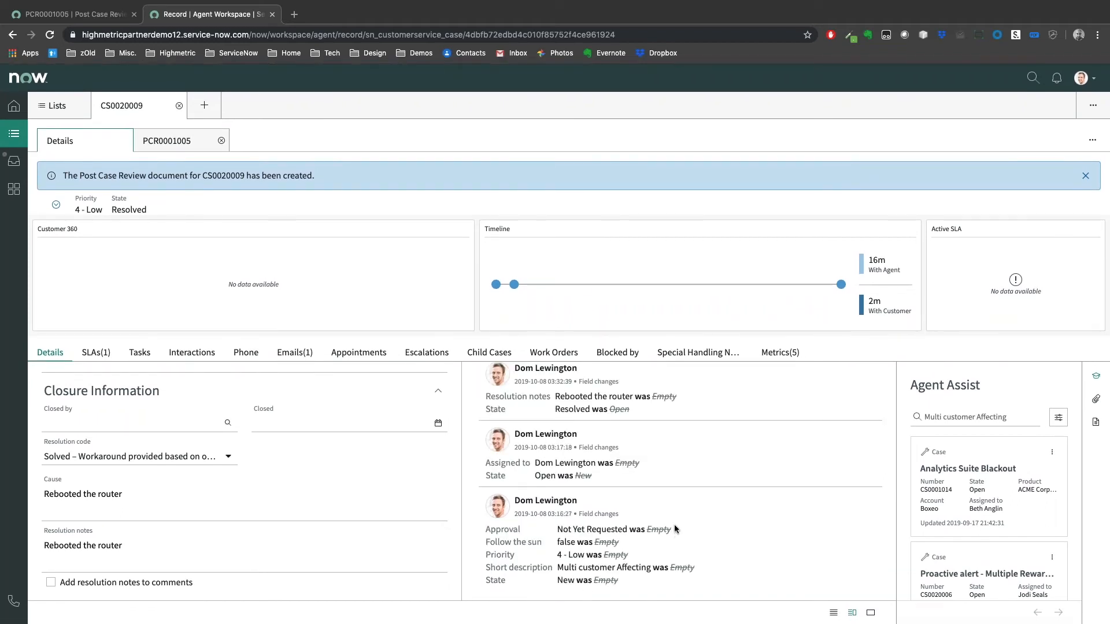
scroll(674, 523, up, 3)
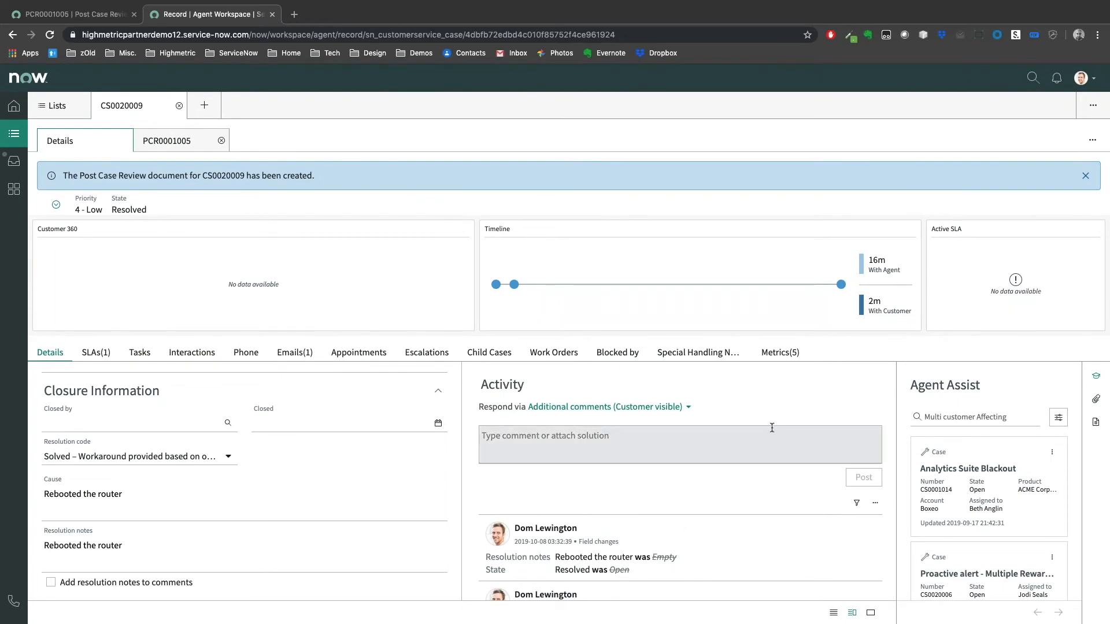
click(189, 145)
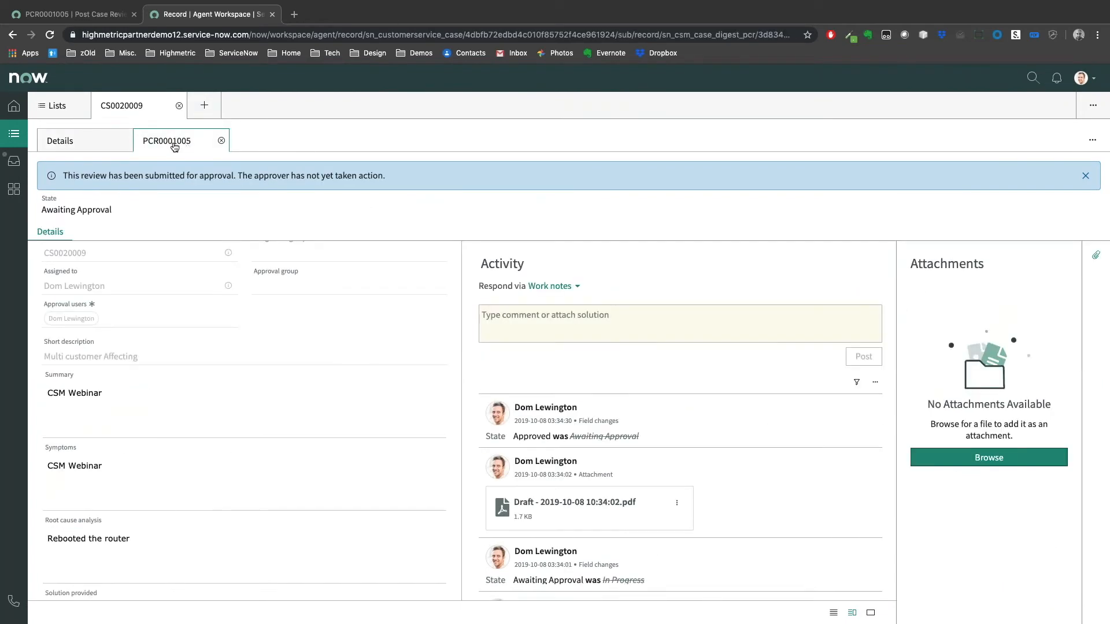
click(100, 144)
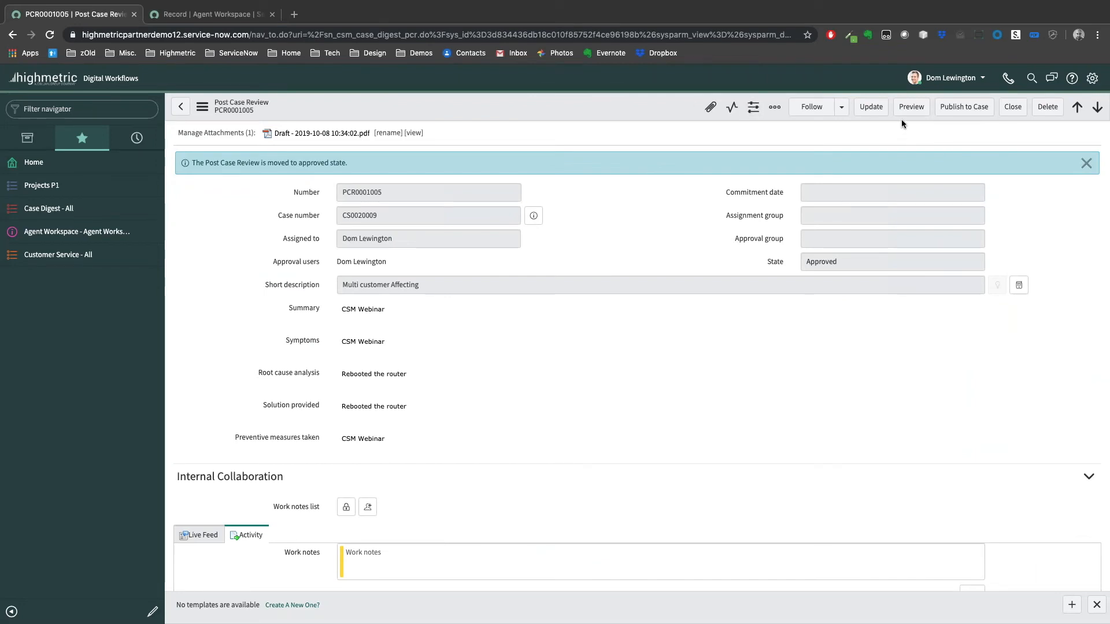
Step: Publish the approved Post Case Review to the case and return to the case's activity stream in Agent Workspace
click(964, 107)
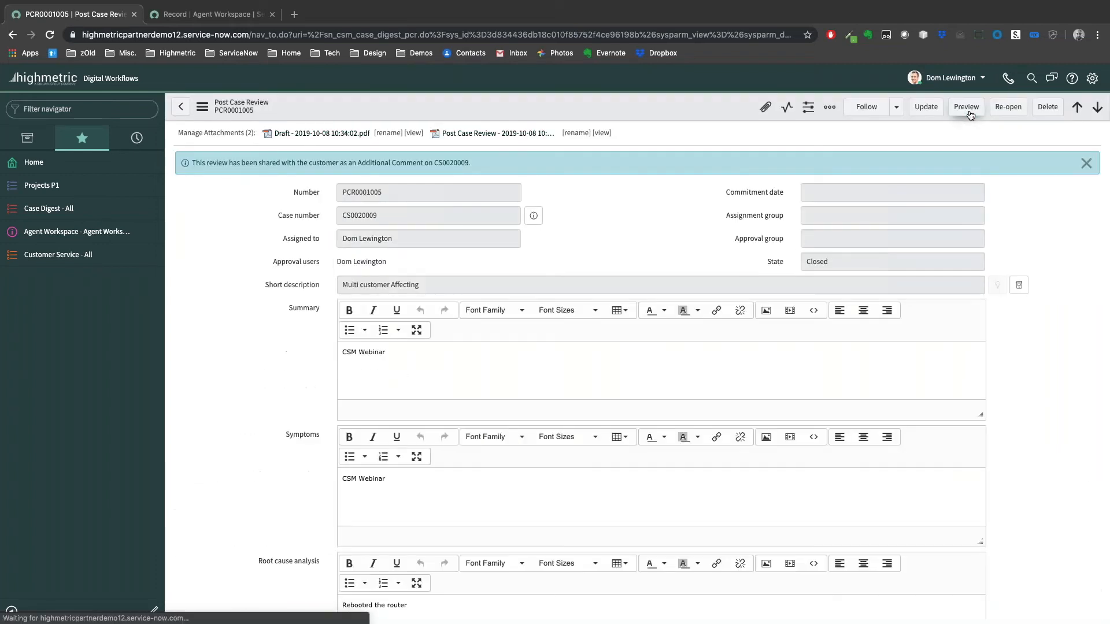
click(210, 17)
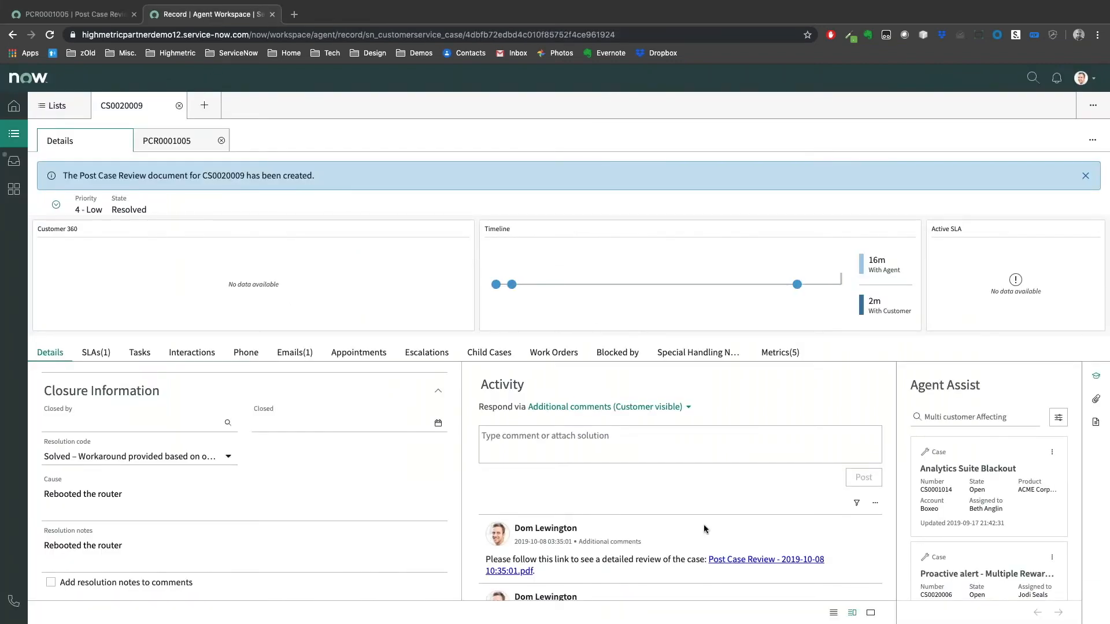
scroll(703, 525, down, 2)
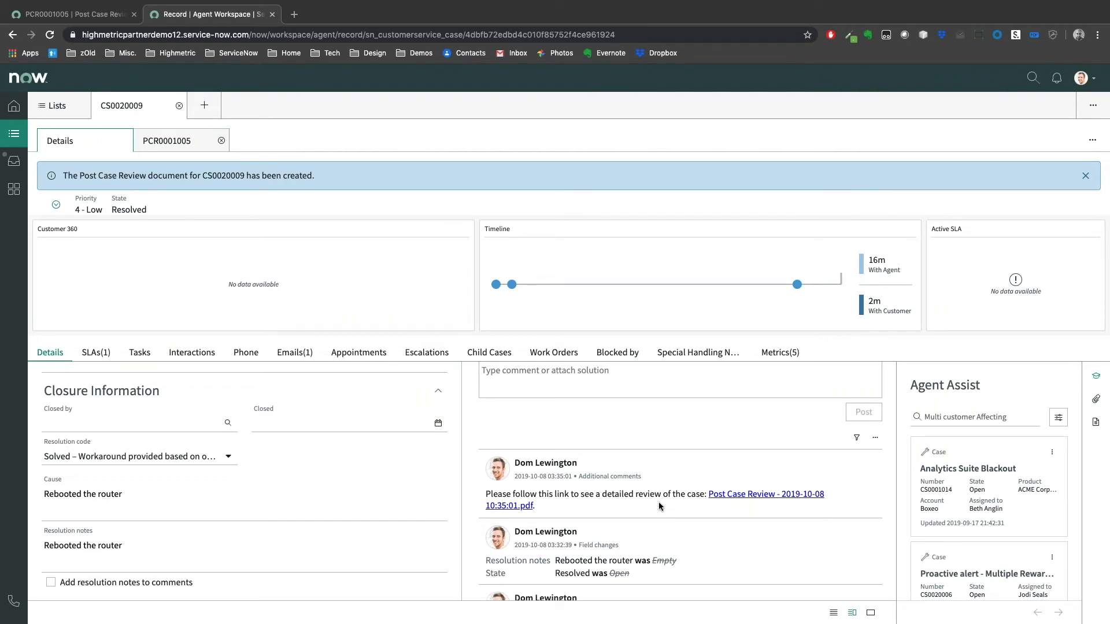
Step: Download the Post Case Review PDF linked in the case's customer-visible comment and open it
click(777, 498)
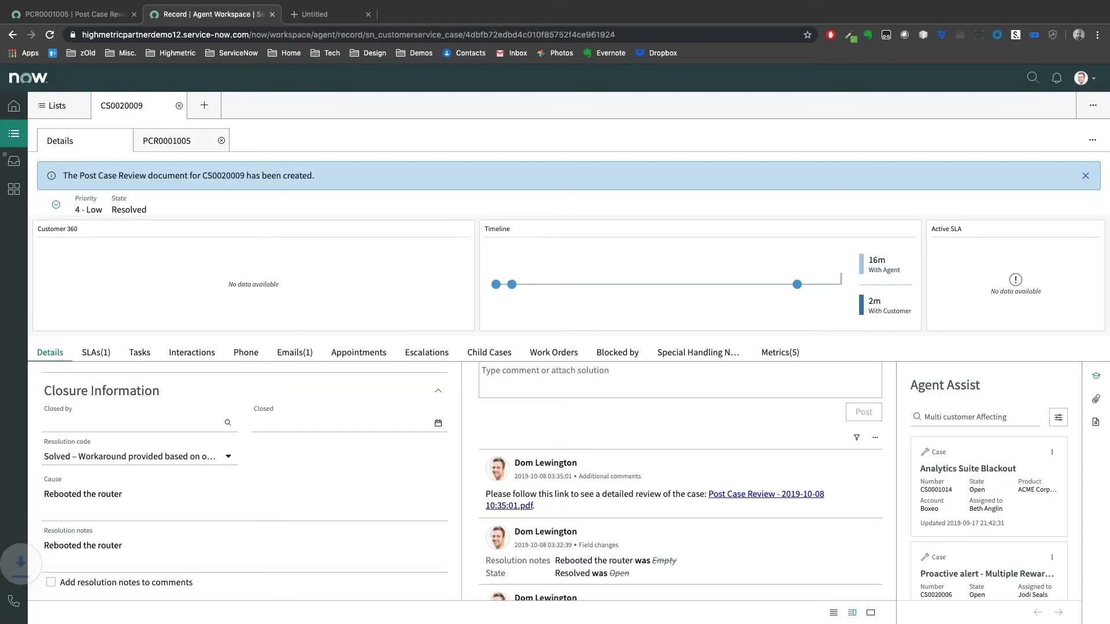
click(121, 613)
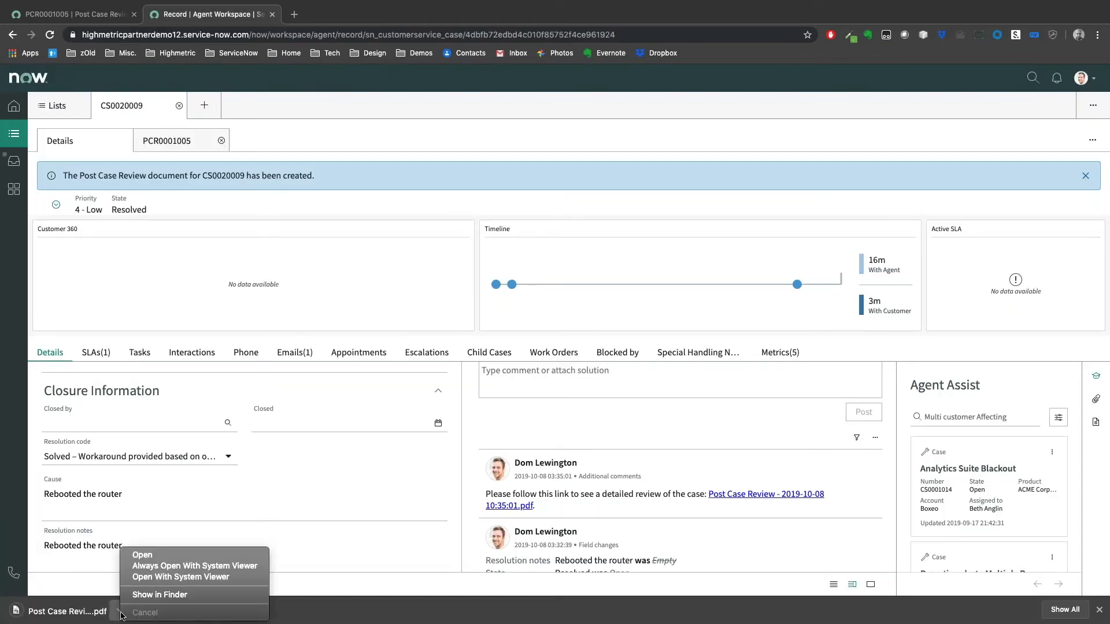
click(152, 555)
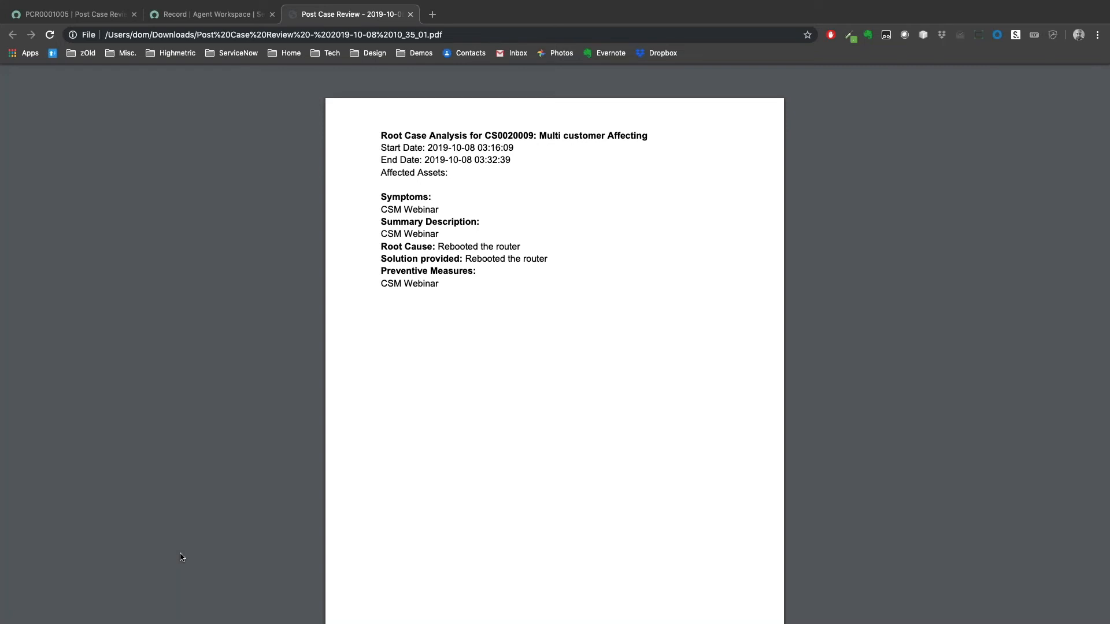
mouse_move(618, 90)
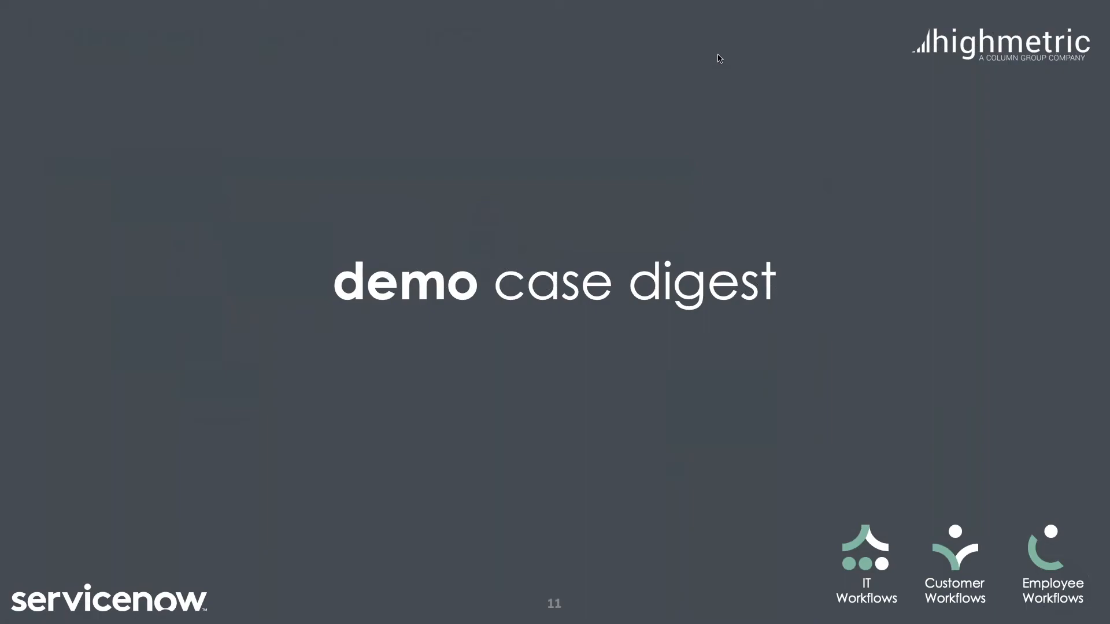
key(Right)
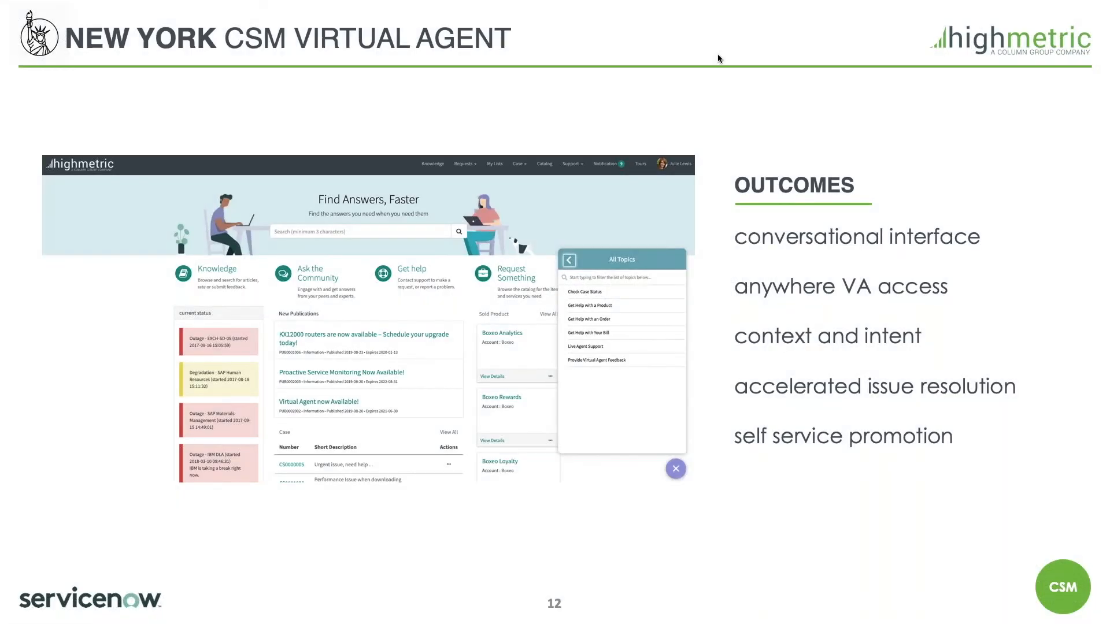
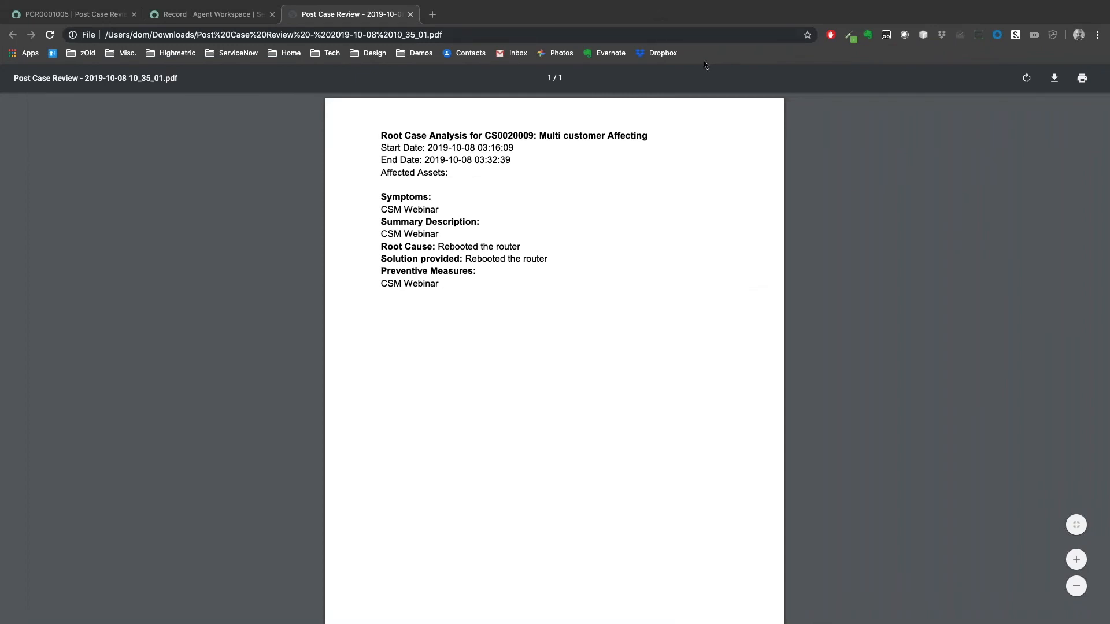
Step: Switch to the Customer Service Portal and end the live agent conversation
key(ctrl+Right)
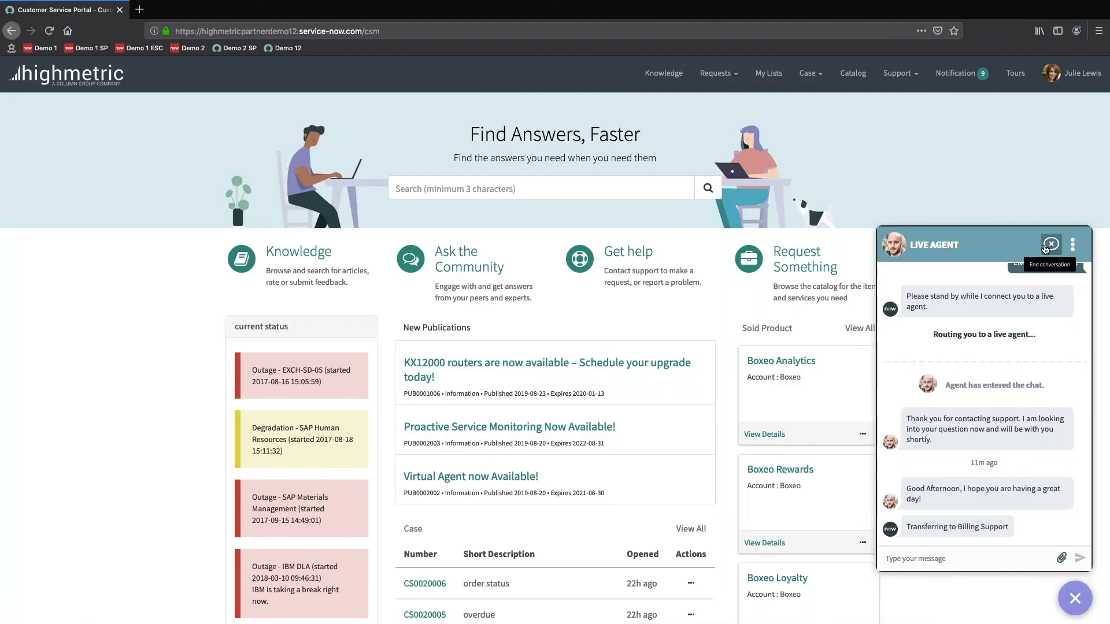
click(1049, 245)
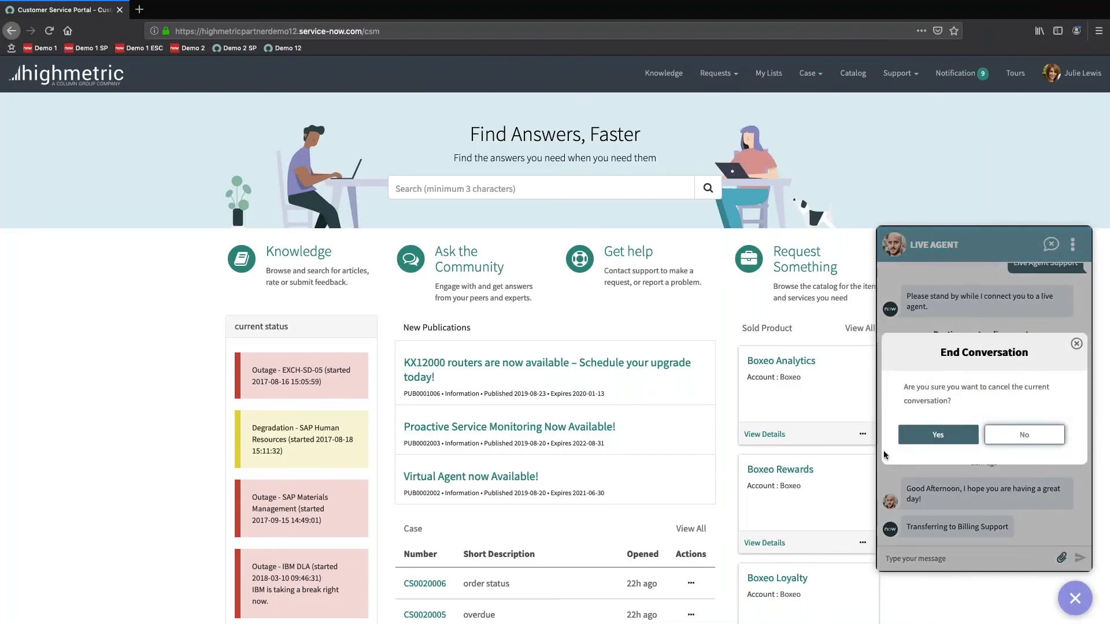
click(936, 435)
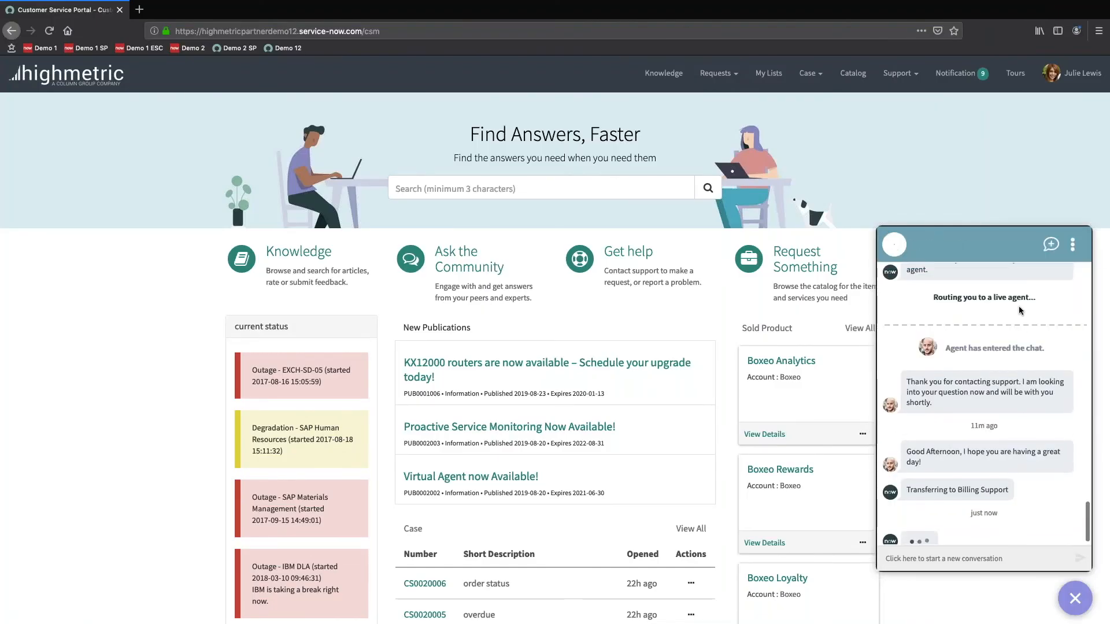
Step: Start a new conversation in the portal's chat, closing and reopening the chat window
click(1051, 246)
click(1077, 605)
click(1077, 602)
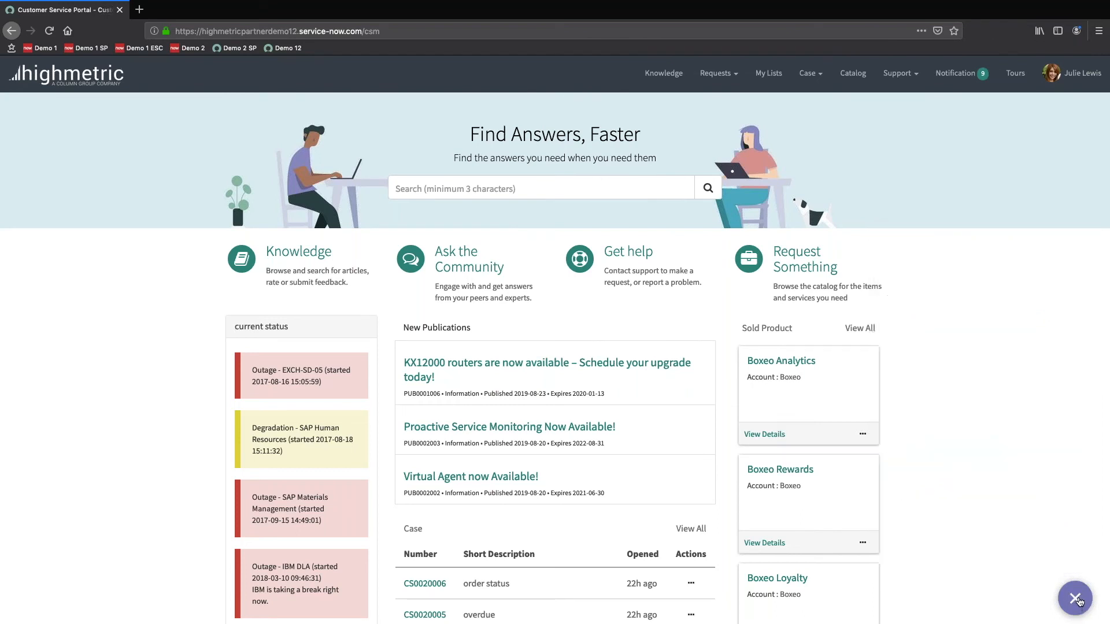
Step: Review all topics the Virtual Agent can help with and return to the conversation
click(1004, 558)
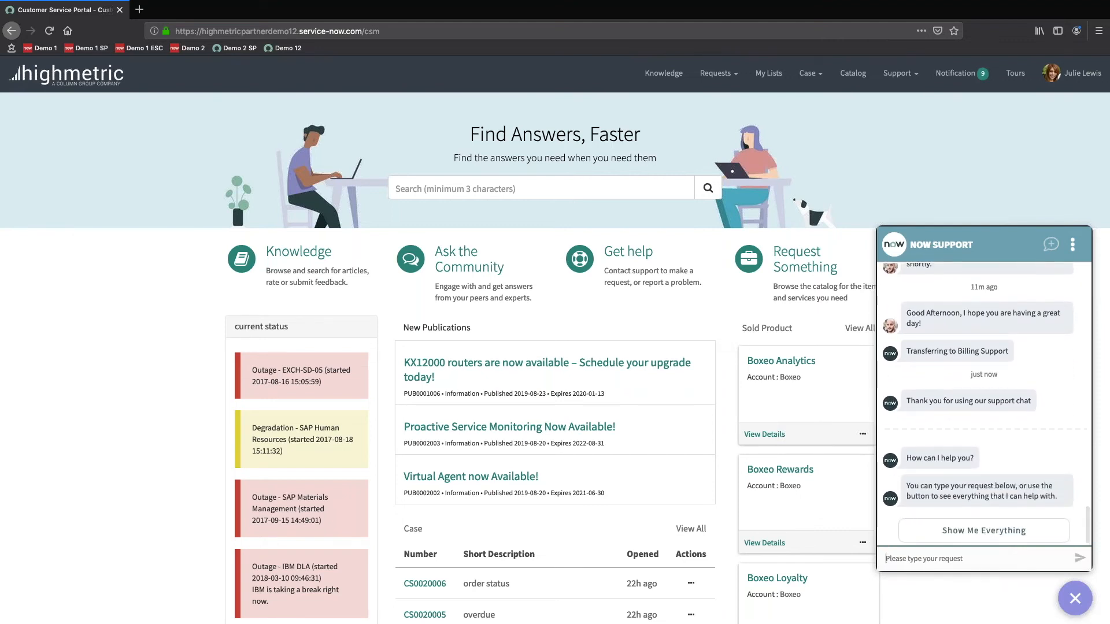
click(988, 531)
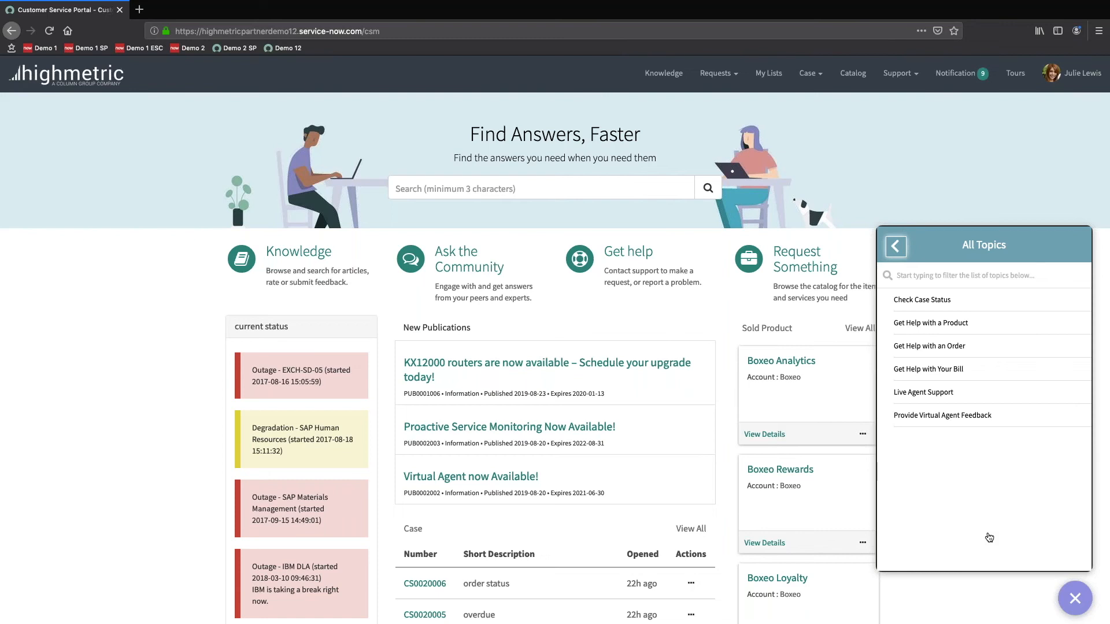
click(896, 247)
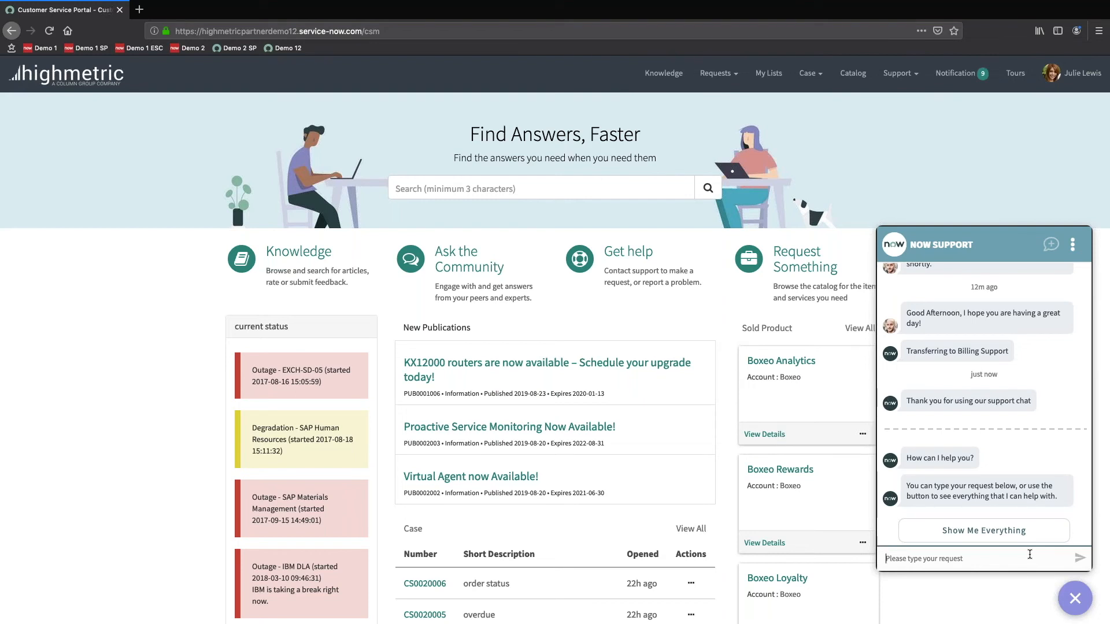
Step: Ask the Virtual Agent about "order status" and pick the KX-5000 Router order
text(order status)
key(Return)
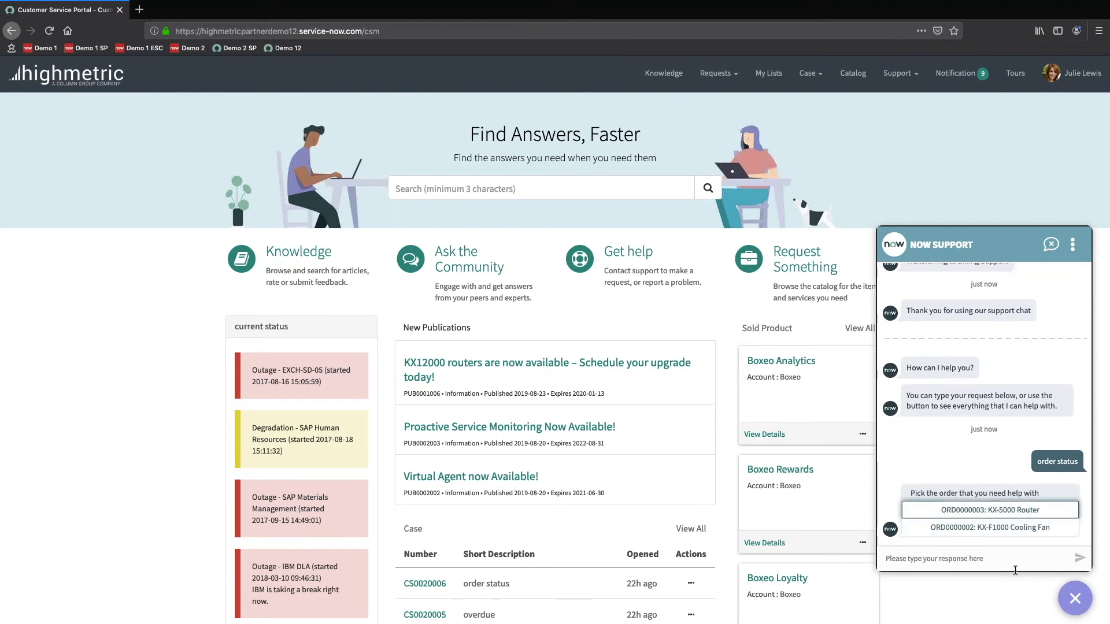
click(989, 512)
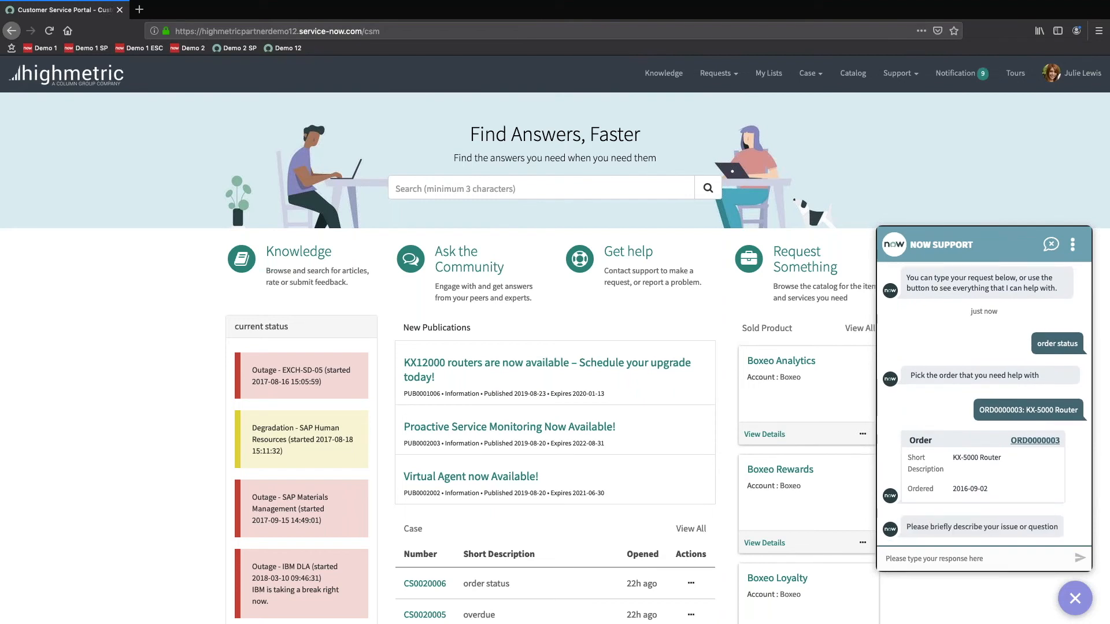
Step: Describe the issue with the router order as "Overdue" and submit it to the Virtual Agent
text(Ovbe)
key(BackSpace)
key(BackSpace)
key(BackSpace)
text(erdue)
key(Return)
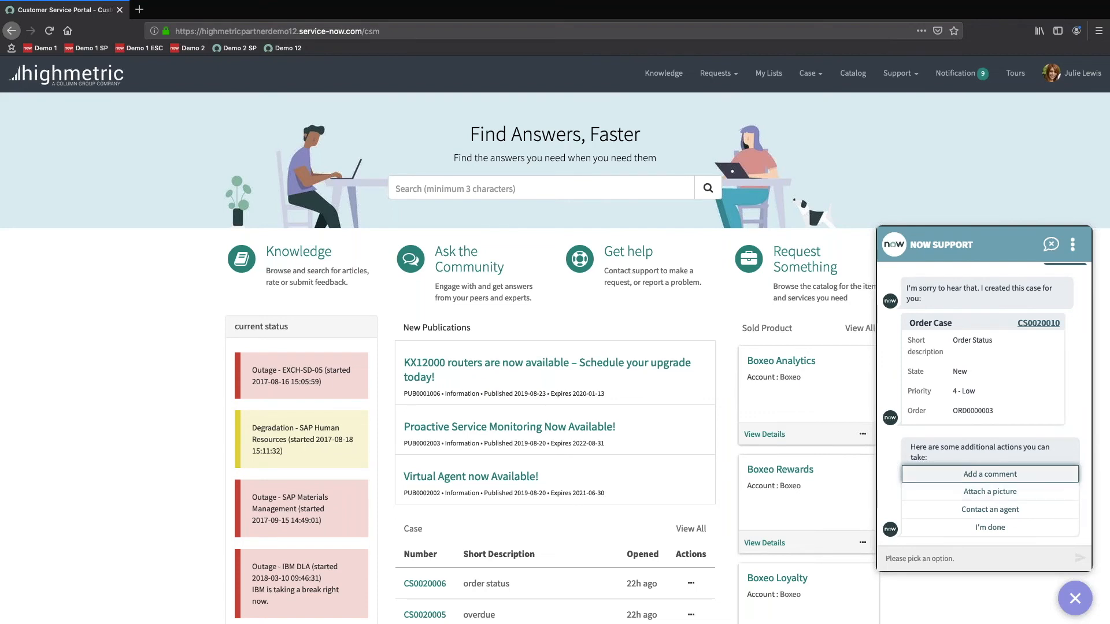
Step: Add the comment "2 weeks late" to the new order case through the chat
click(1000, 479)
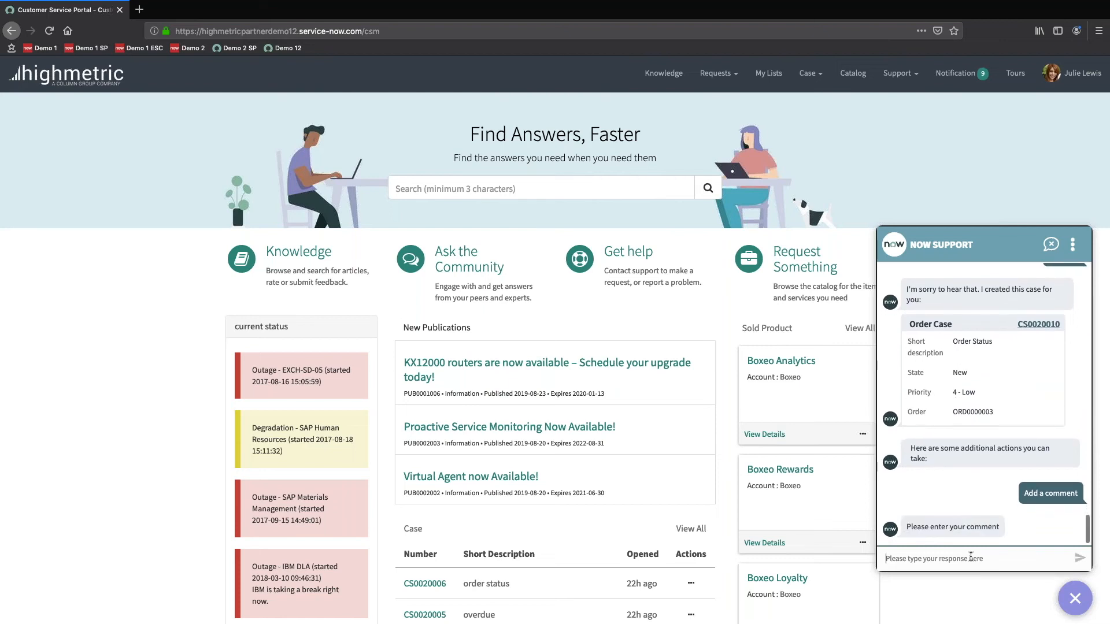
text(2 weeks late)
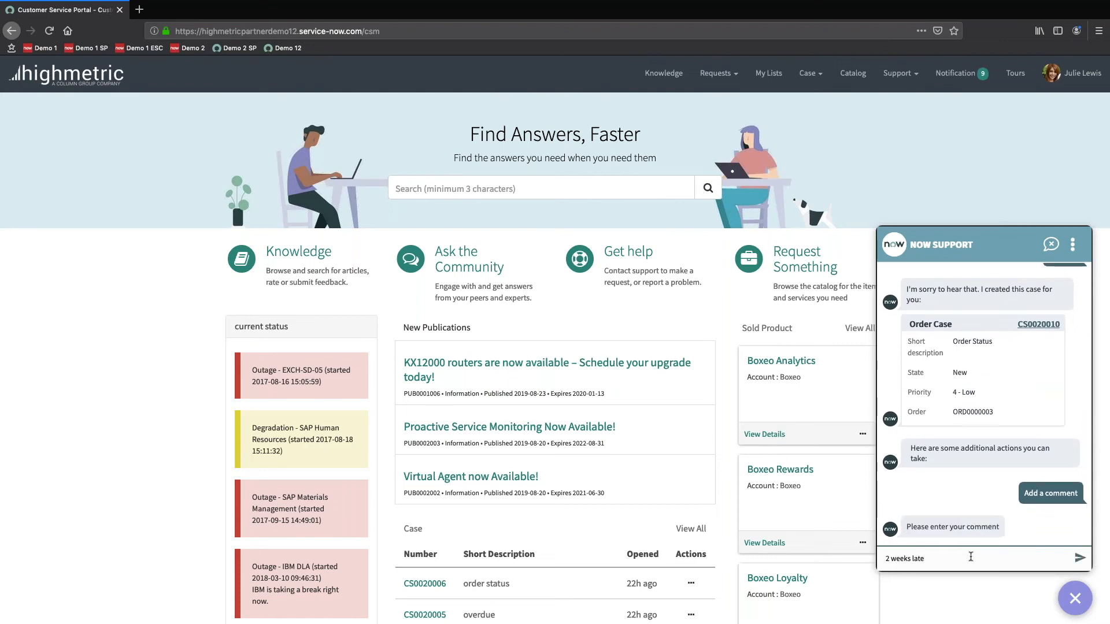
key(Return)
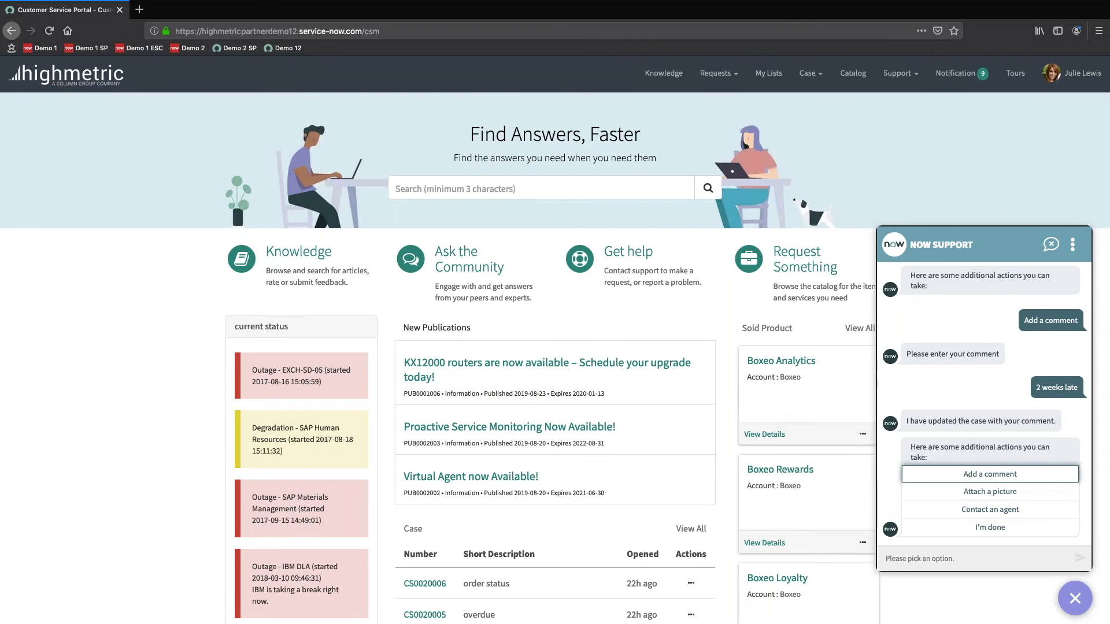
Step: Finish the case actions, answer Yes to further assistance, and choose the Provide Virtual Agent Feedback topic
click(986, 528)
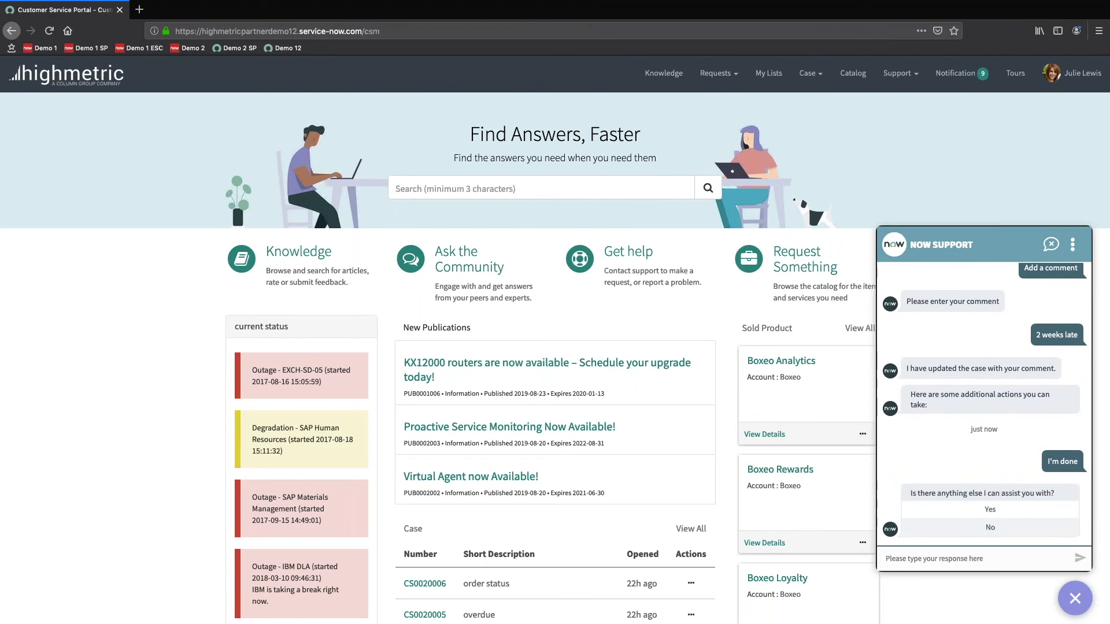
click(987, 528)
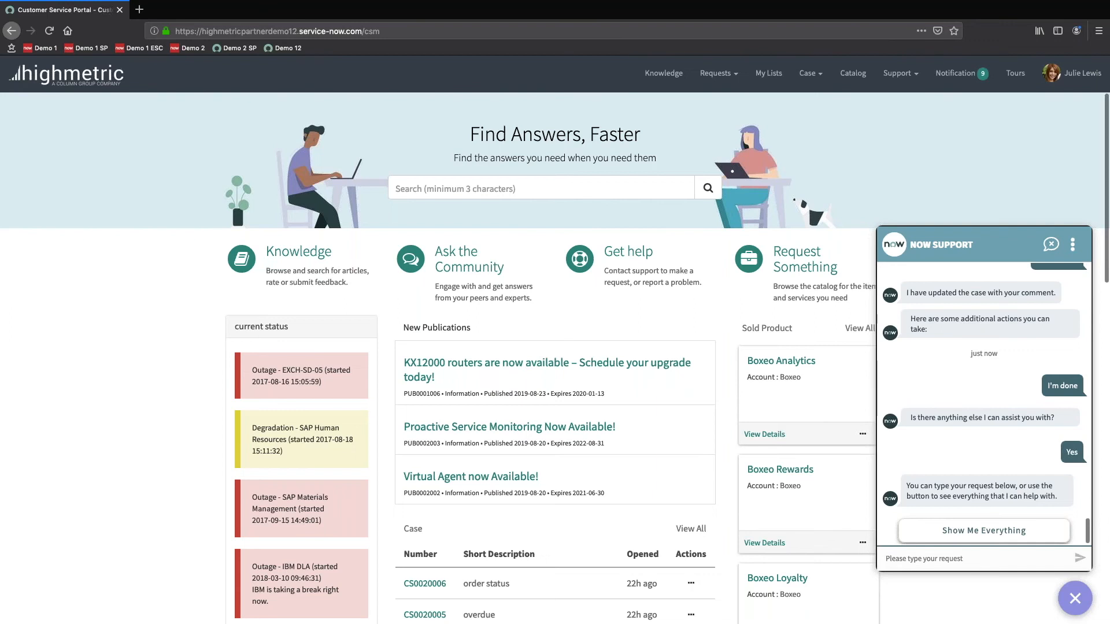
click(984, 530)
click(948, 417)
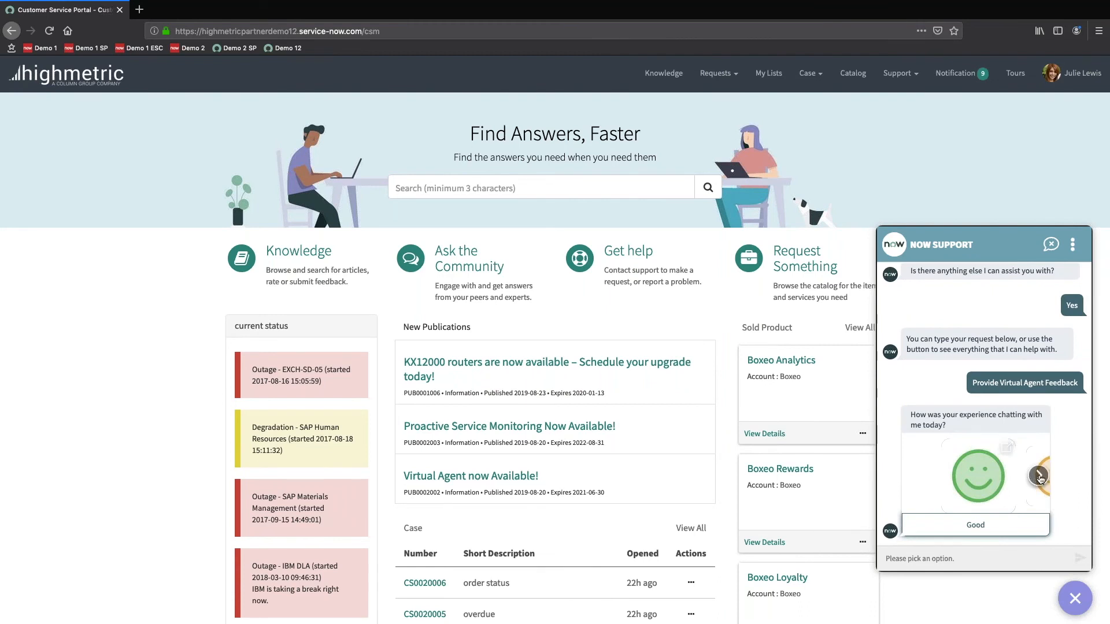
Step: Look through the smiley ratings for the chat experience and rate it Good
click(1039, 475)
click(1039, 475)
click(912, 476)
click(913, 476)
click(1040, 480)
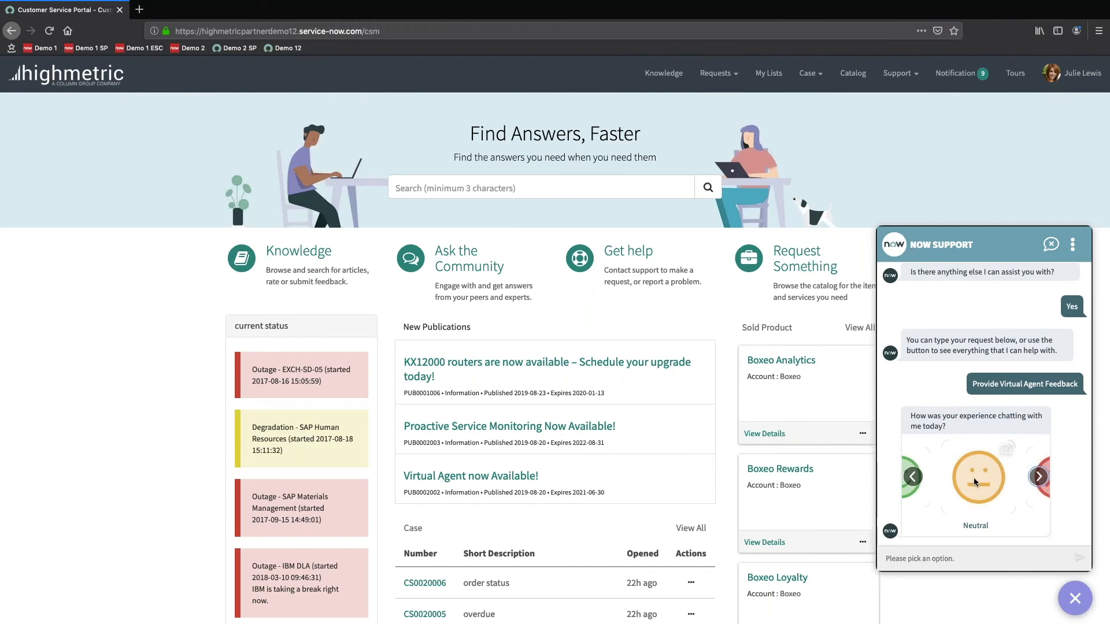
click(914, 480)
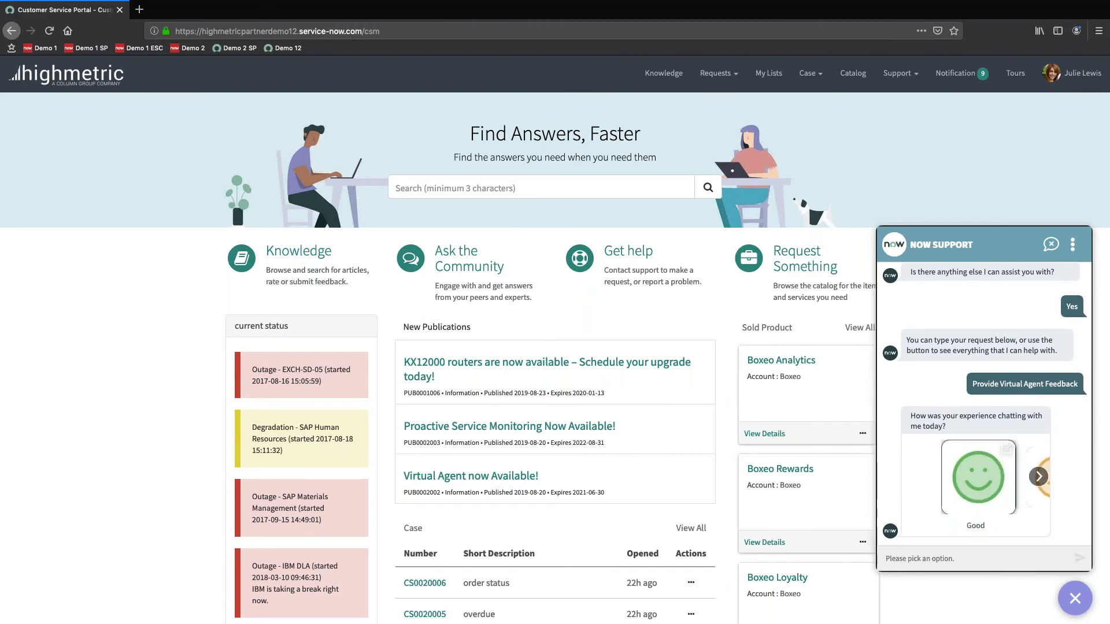
click(983, 489)
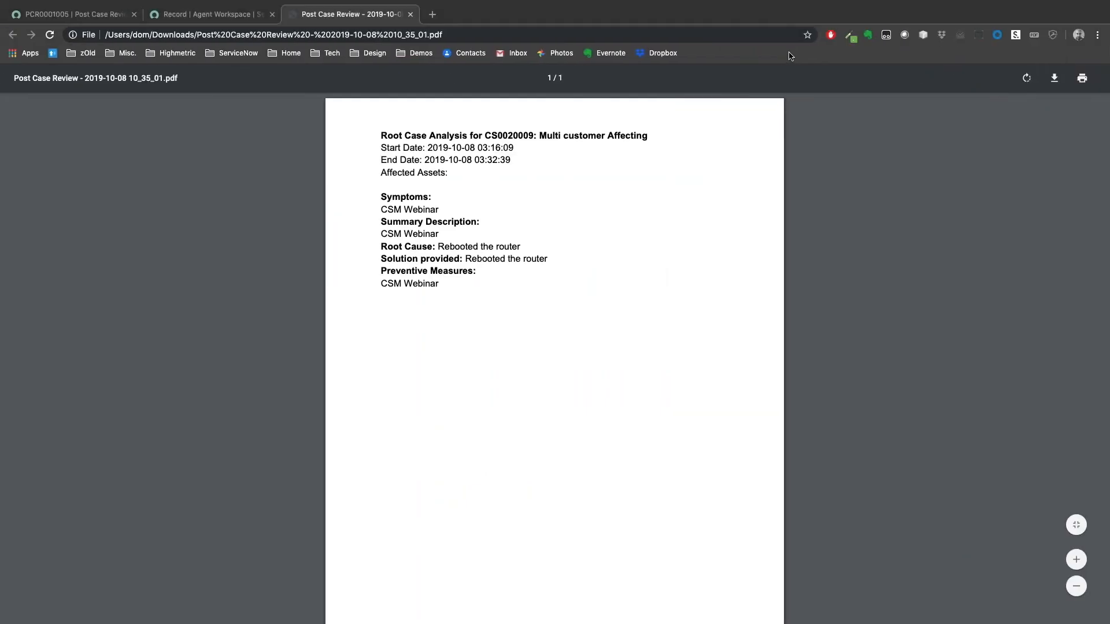
Step: Switch to the slide presentation's closing thank-you slide
key(ctrl+Left)
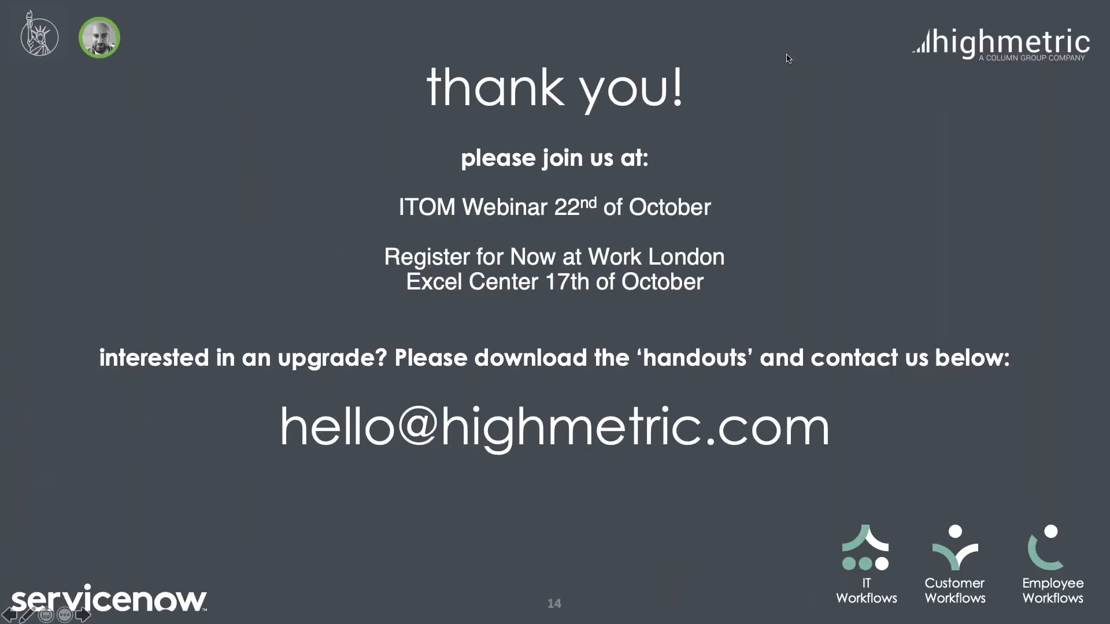